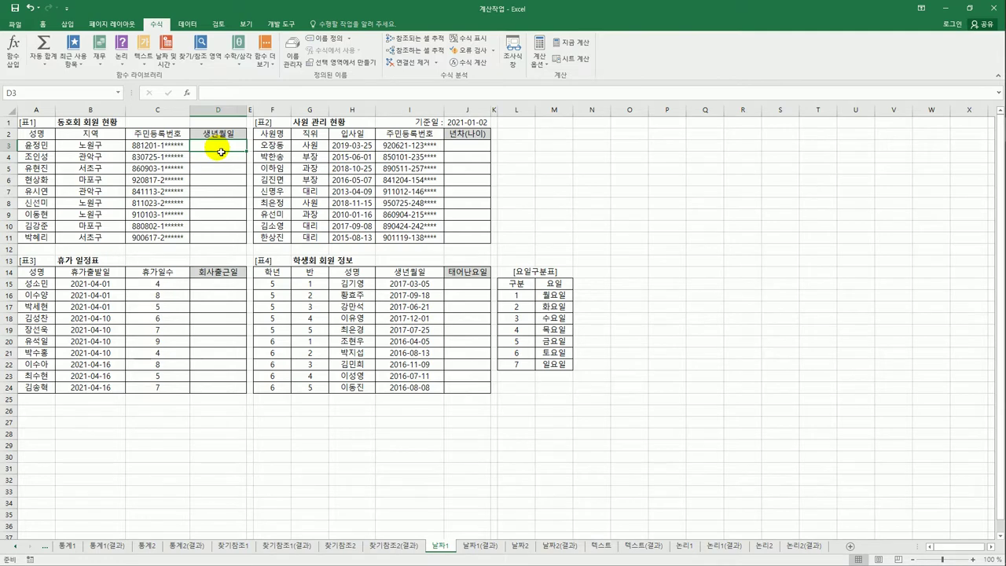
# Start a DATE formula in D3 of the 생년월일 column, with MID(C3,1,2) as the year argument.
pyautogui.moveTo(185, 146); pyautogui.dragTo(182, 241)
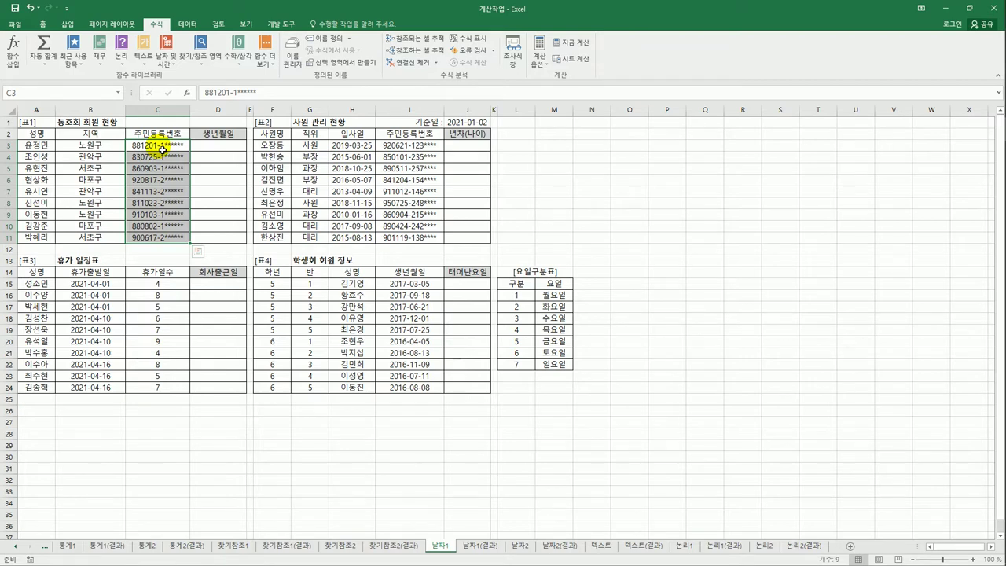
pyautogui.click(207, 146)
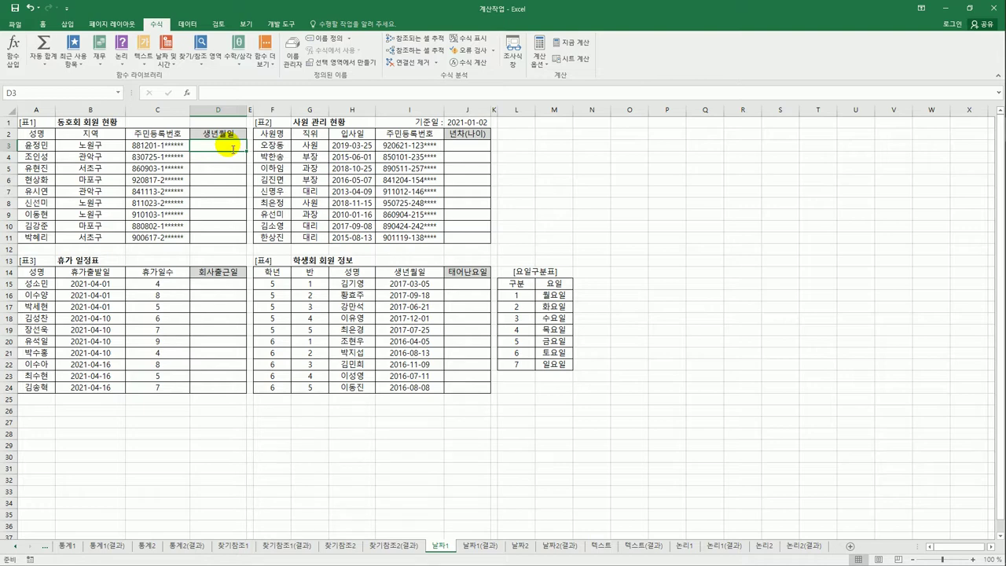
pyautogui.write('=')
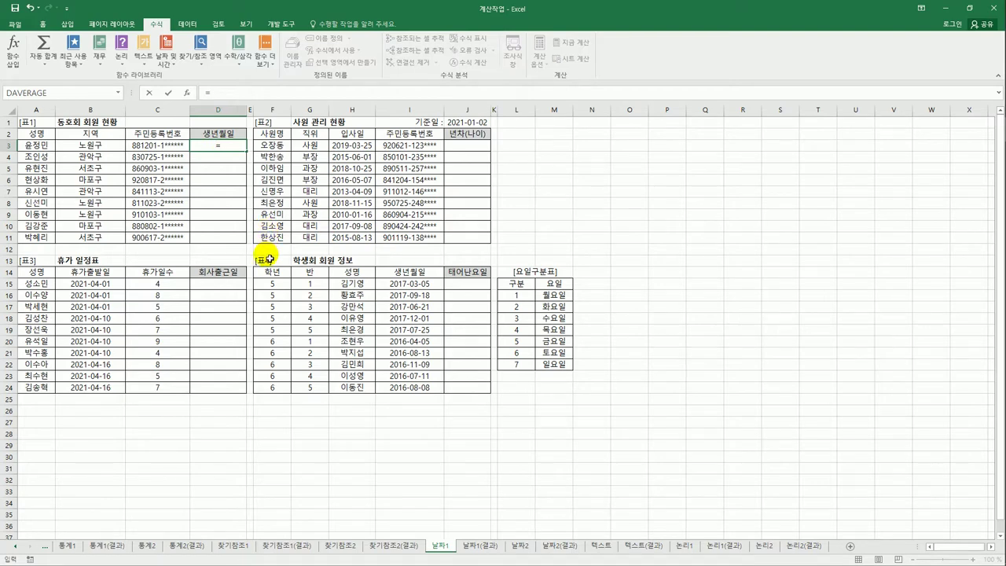
pyautogui.write('d')
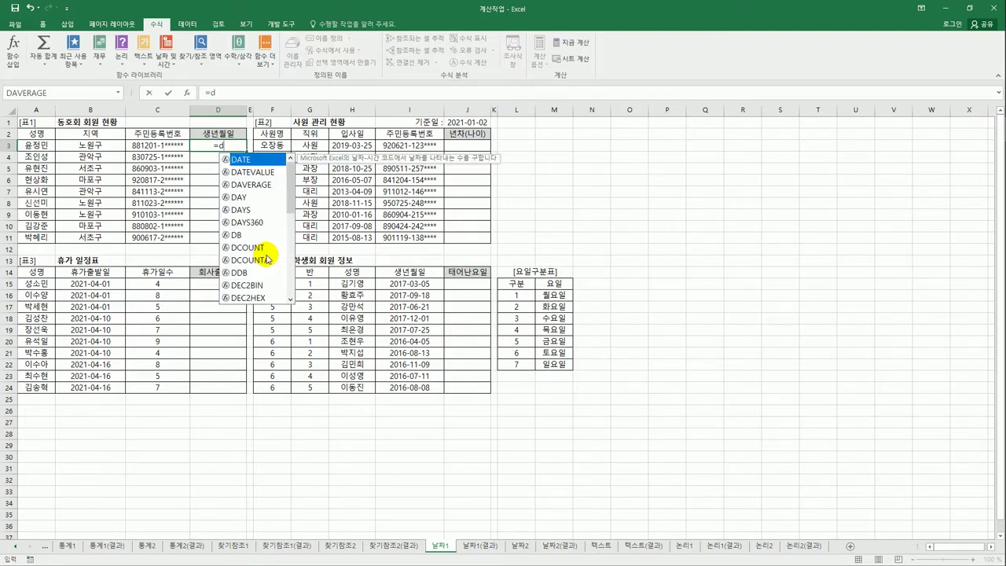
pyautogui.doubleClick(277, 161)
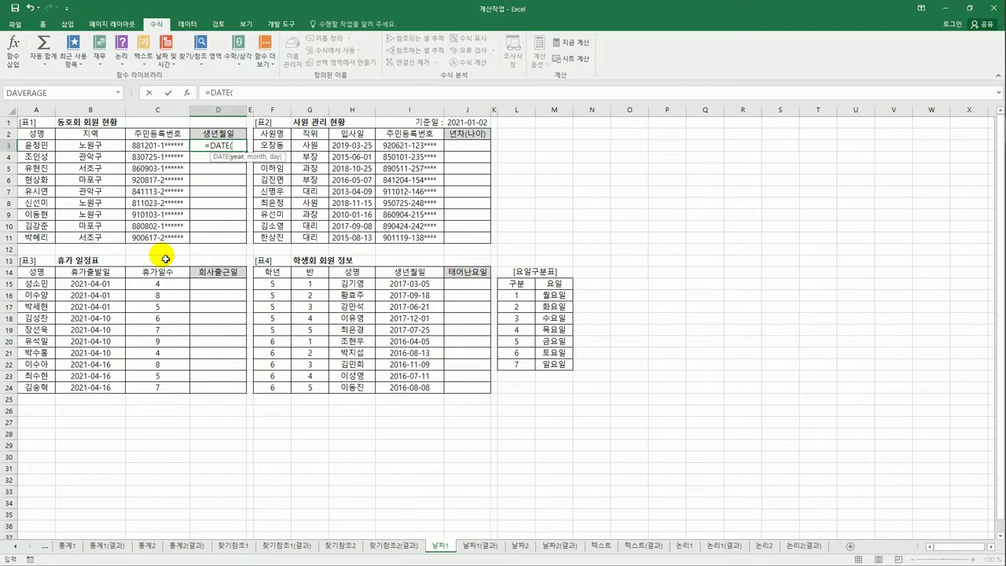
pyautogui.write('m')
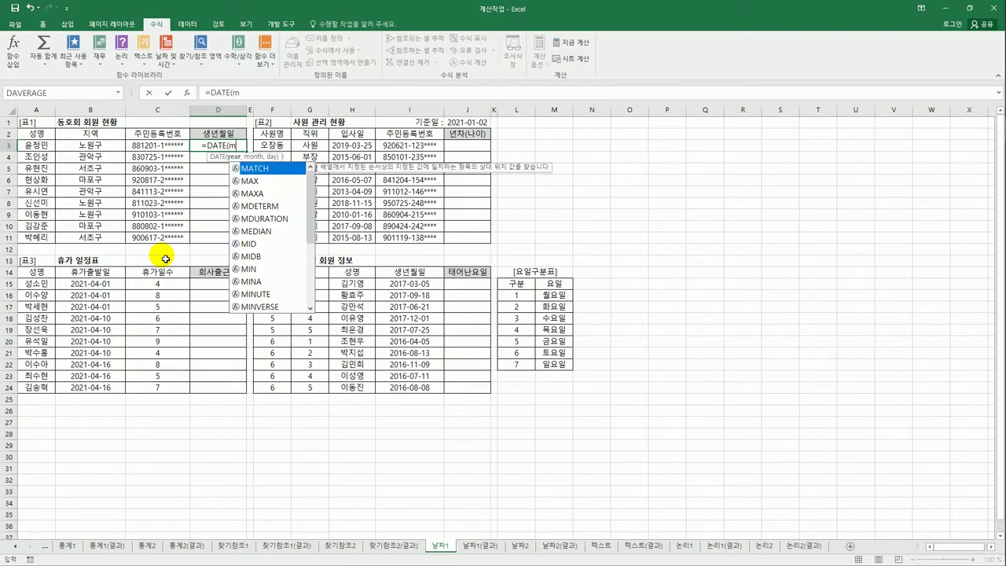
pyautogui.doubleClick(262, 245)
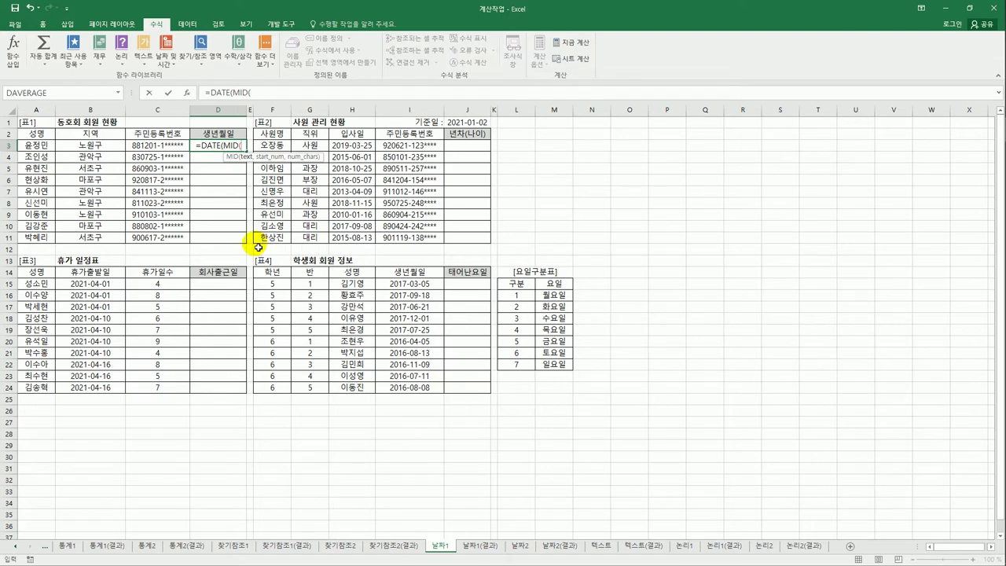
pyautogui.click(162, 147)
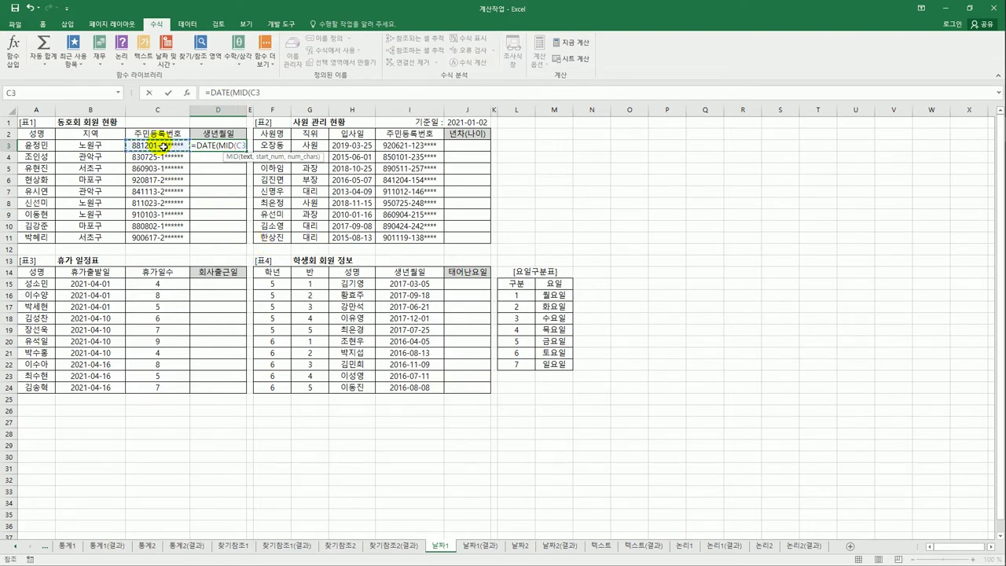
pyautogui.write(',')
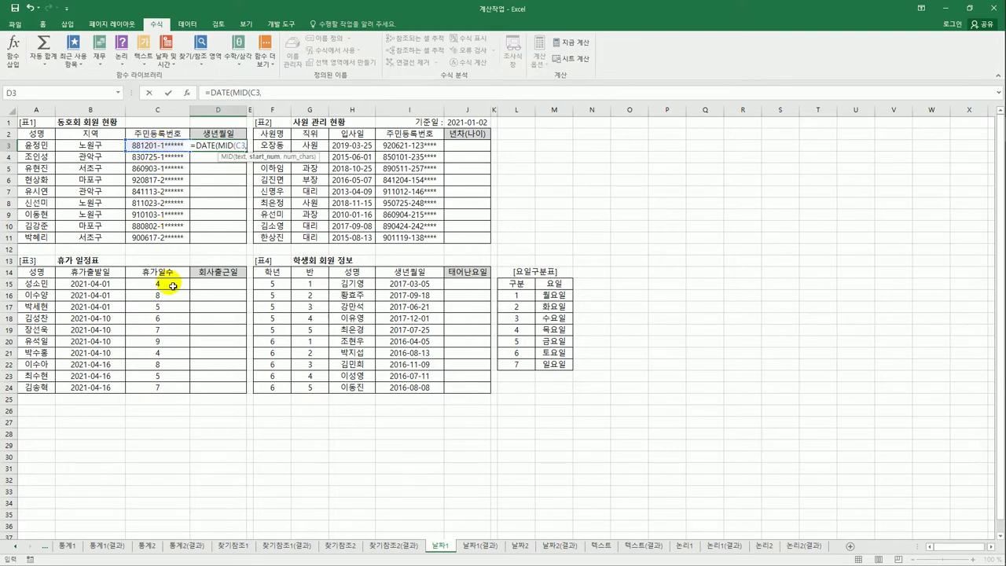
pyautogui.write('1')
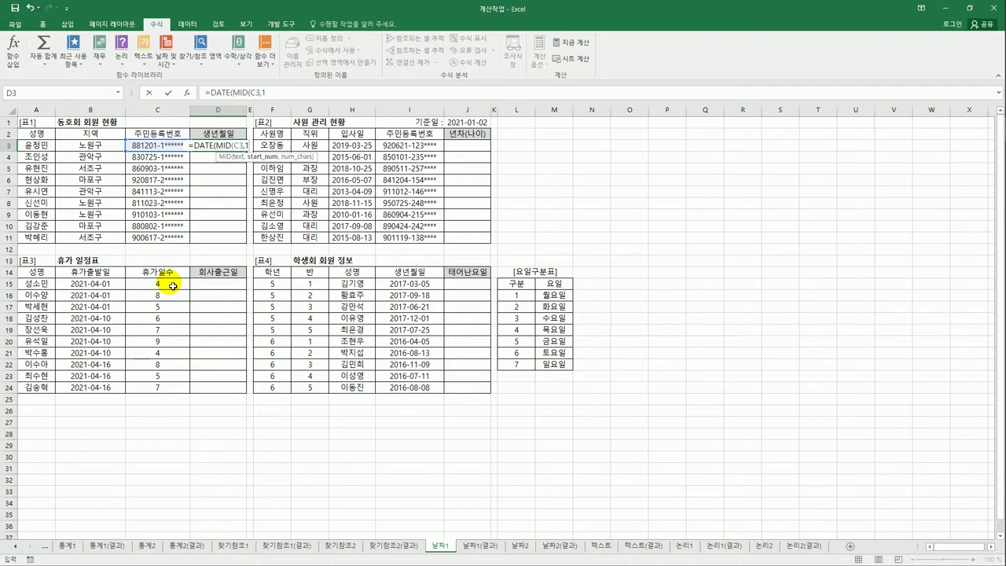
pyautogui.write(',2')
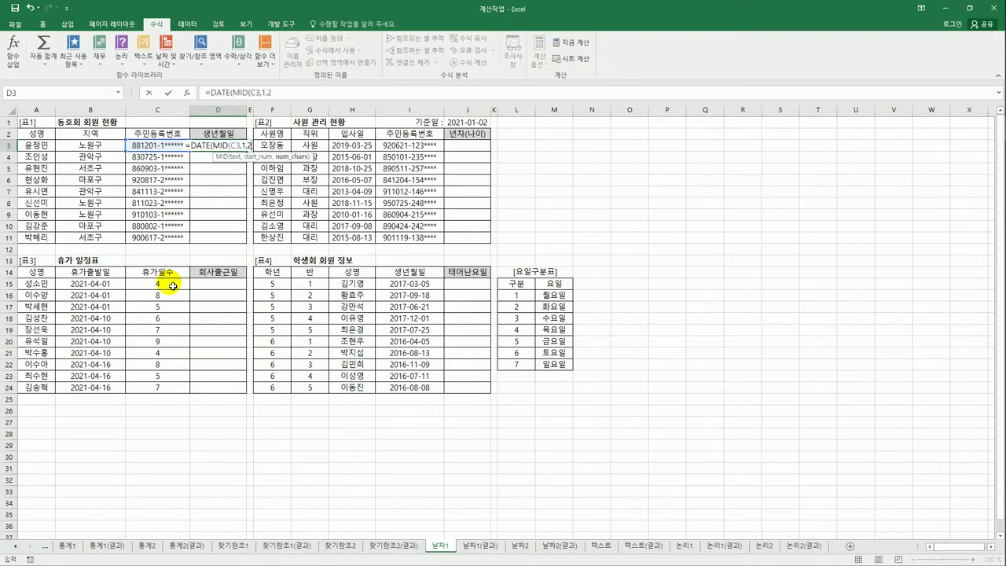
pyautogui.write('),')
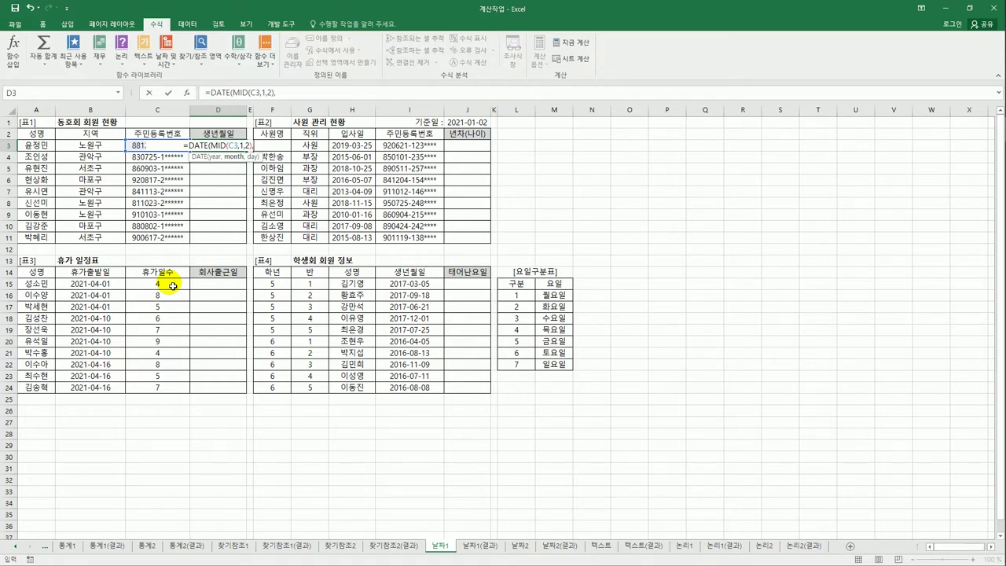
# Add MID(C3,3,2) as the month argument of the DATE formula in D3.
pyautogui.write('mid')
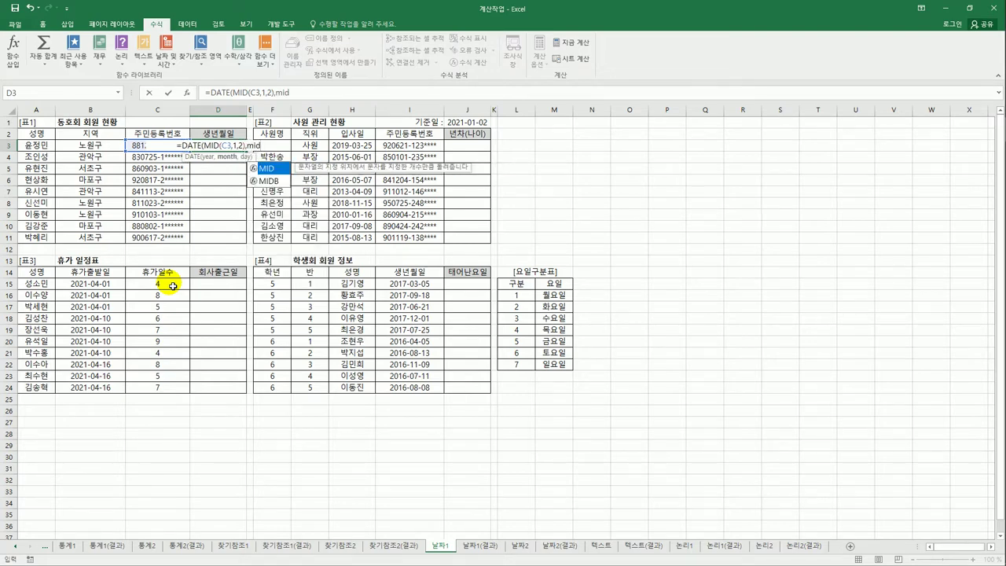
pyautogui.write('(')
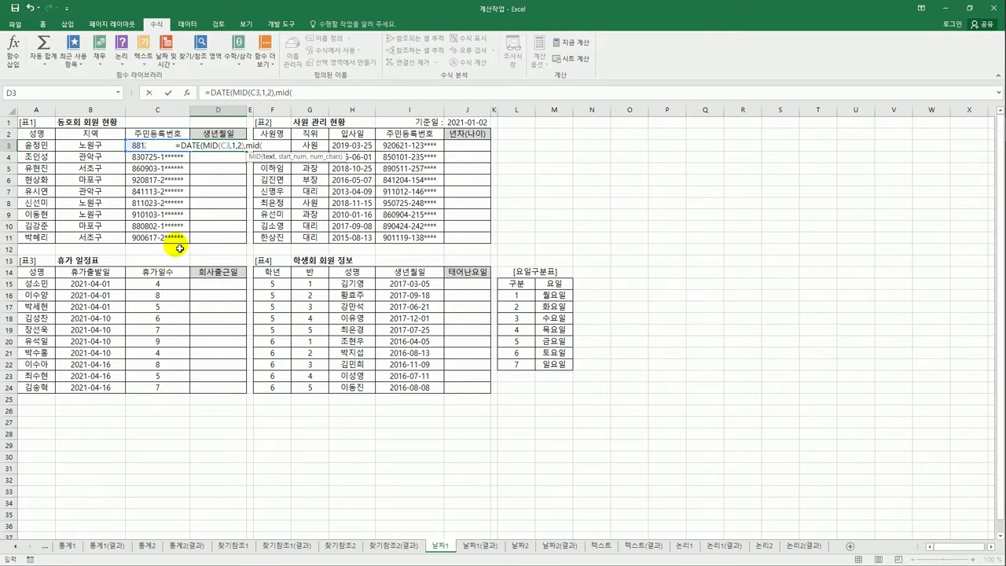
pyautogui.click(144, 149)
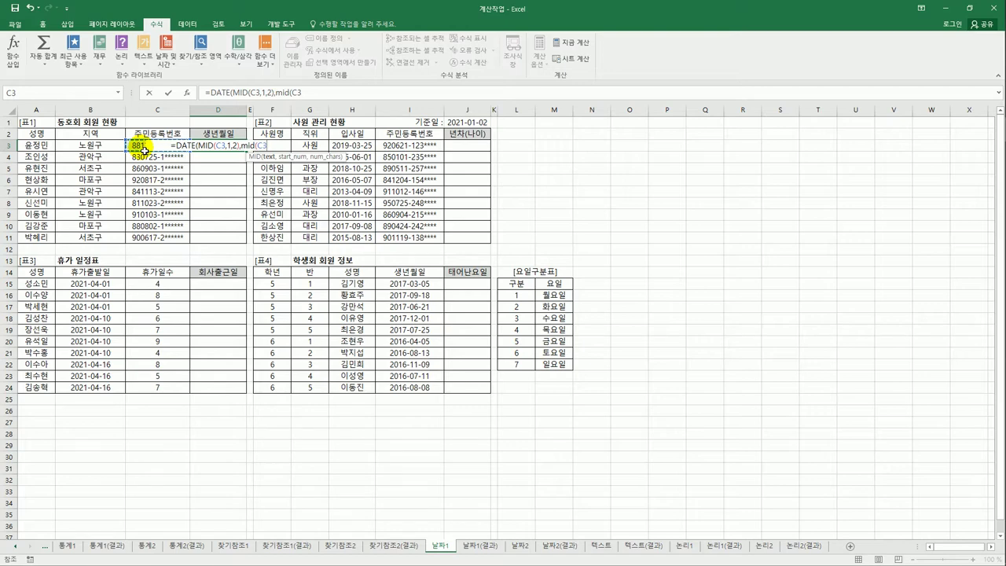
pyautogui.write(',3')
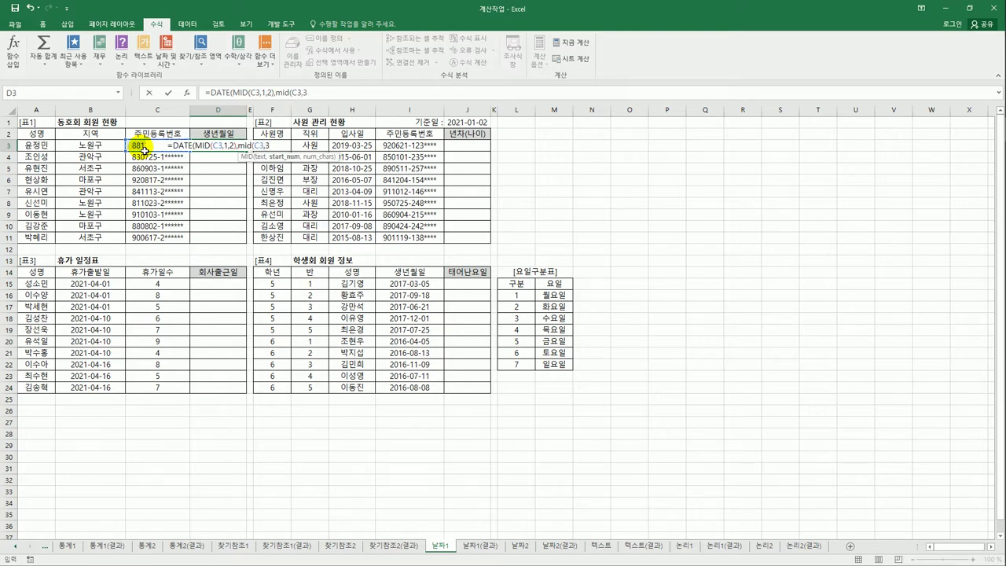
pyautogui.write(',')
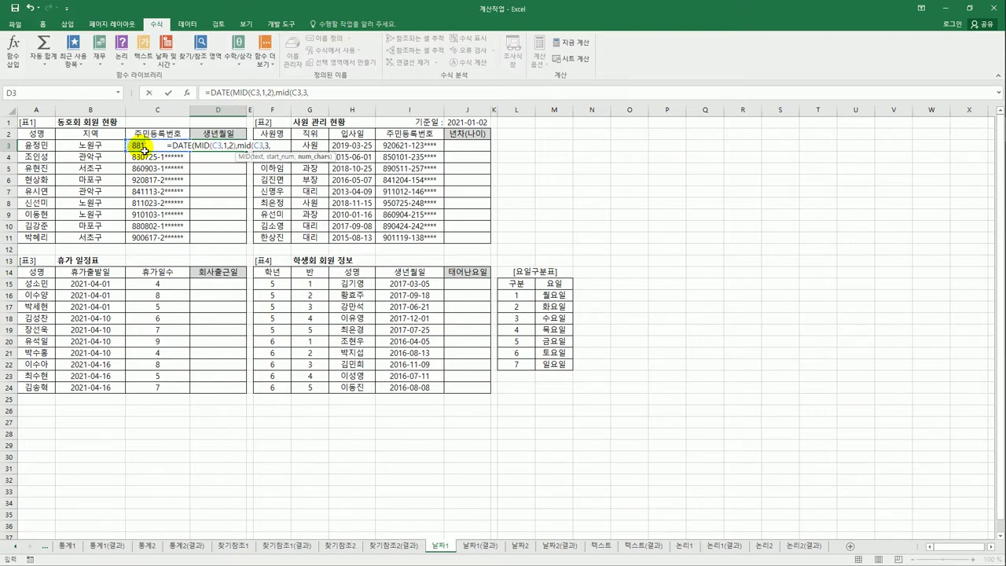
pyautogui.write('2),')
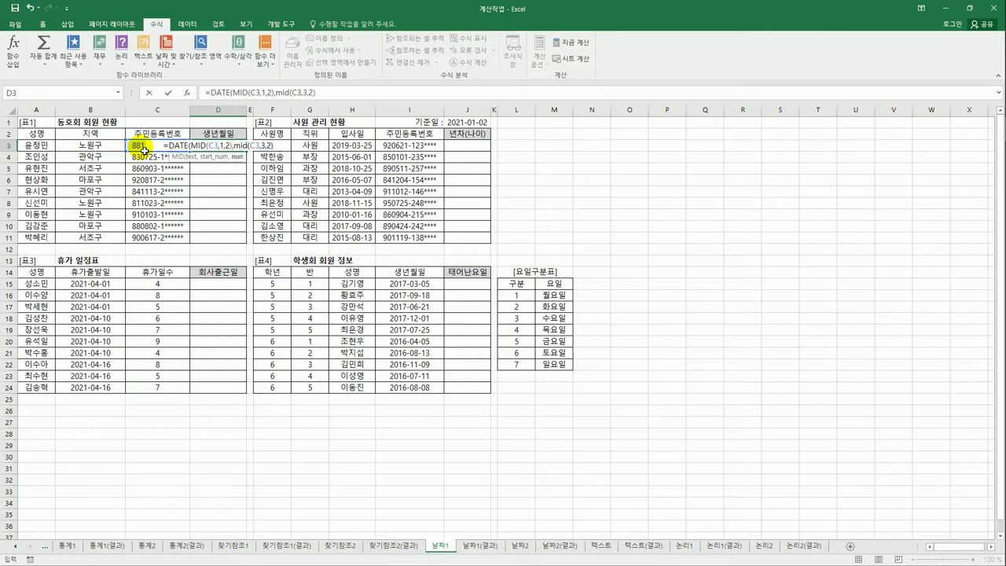
# Complete the D3 formula with MID(C3,5,2) as the day argument and fill it down through D11.
pyautogui.write('mi')
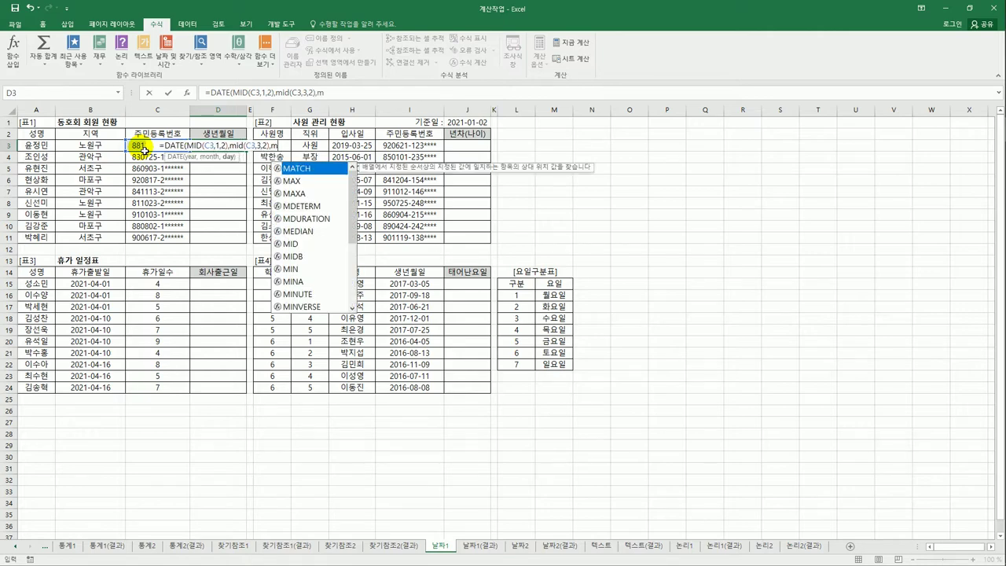
pyautogui.press('Tab')
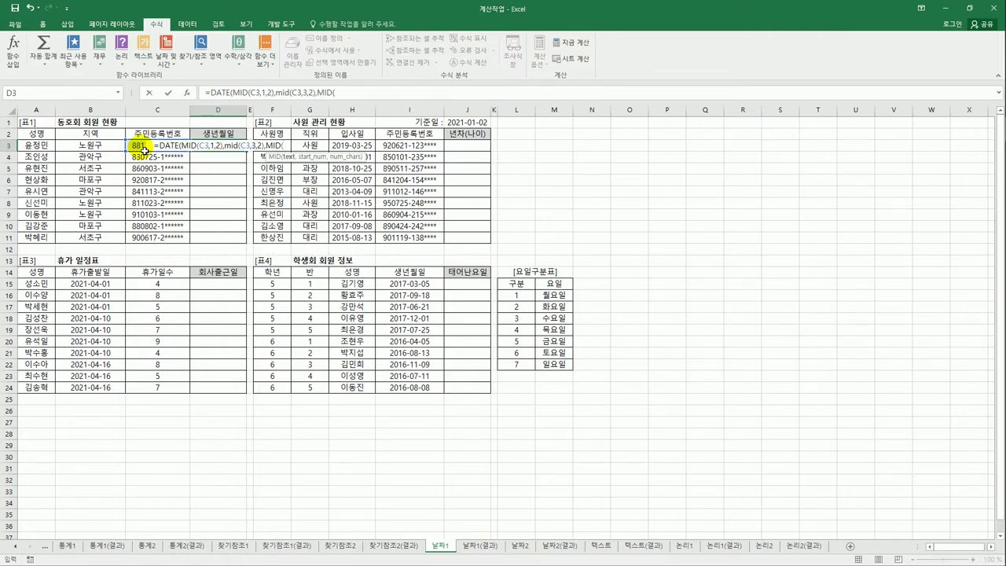
pyautogui.click(143, 148)
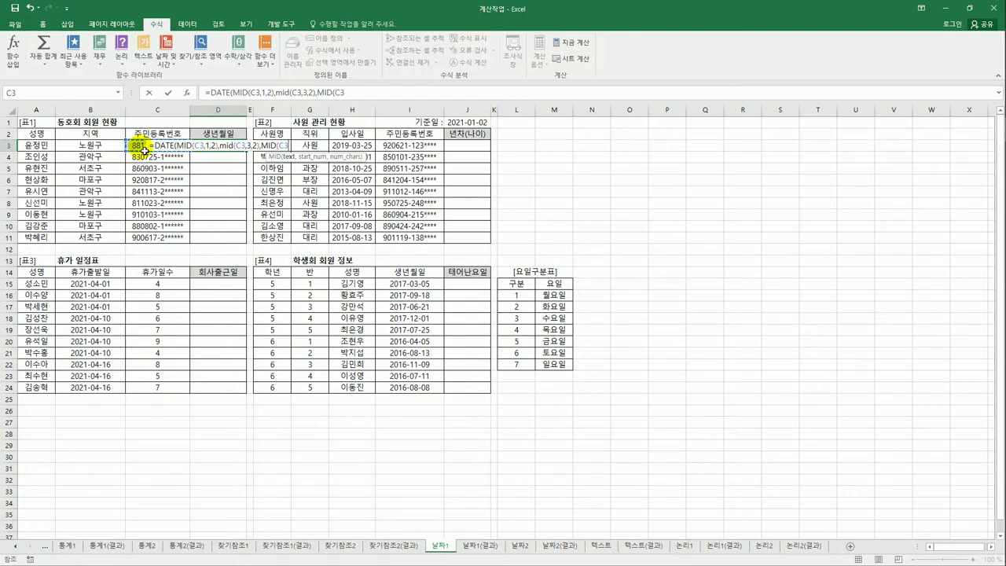
pyautogui.write(',5')
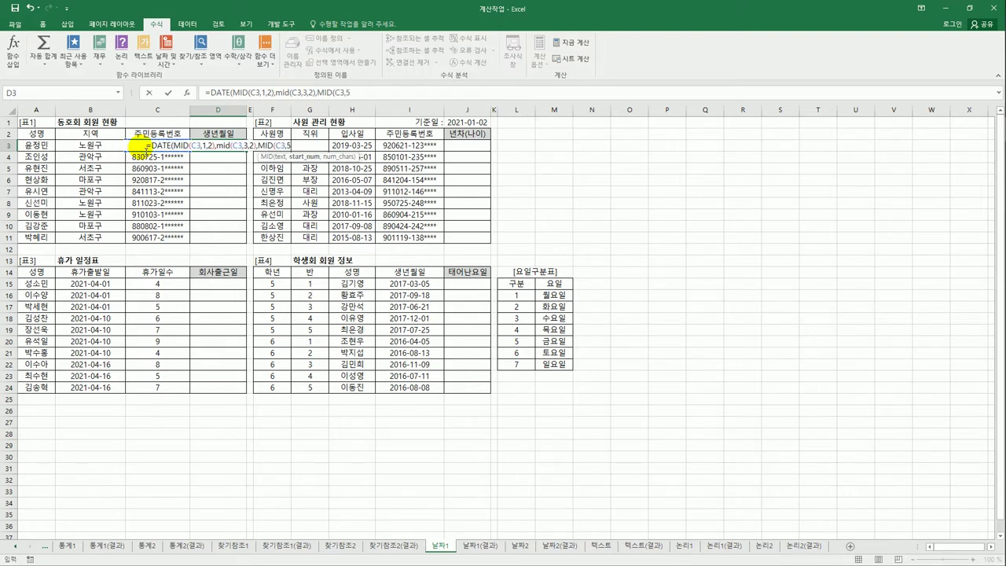
pyautogui.write(',2')
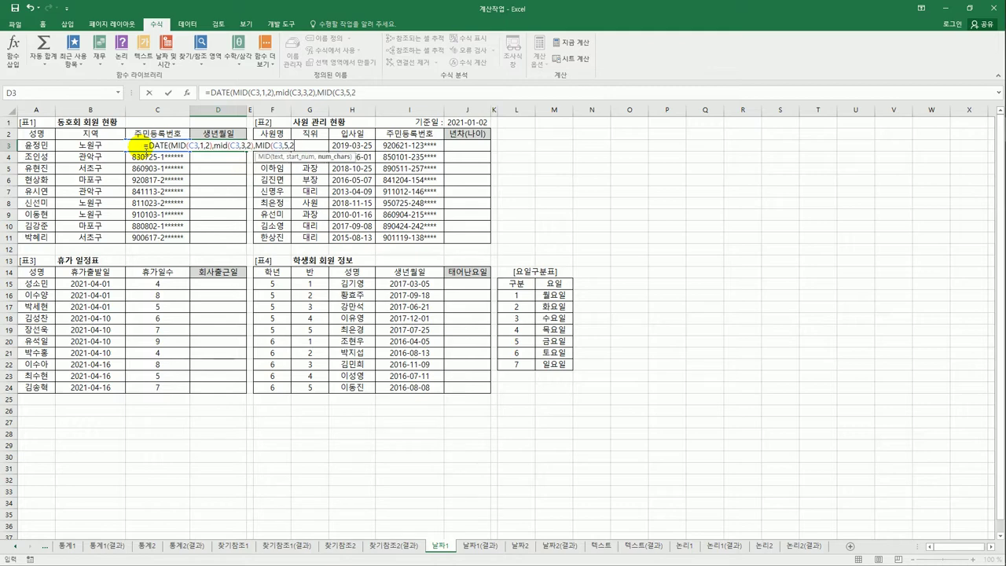
pyautogui.write(')')
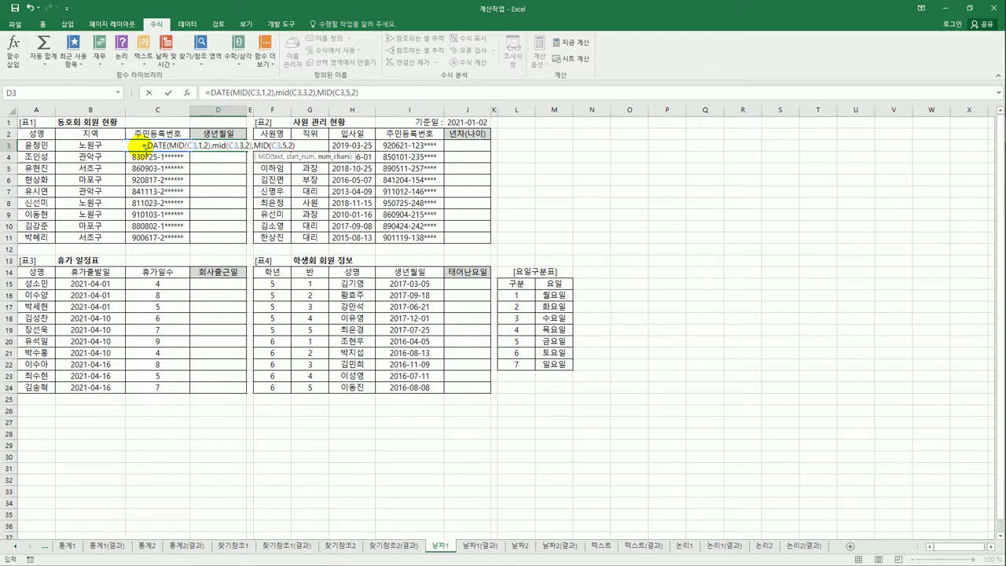
pyautogui.write(')')
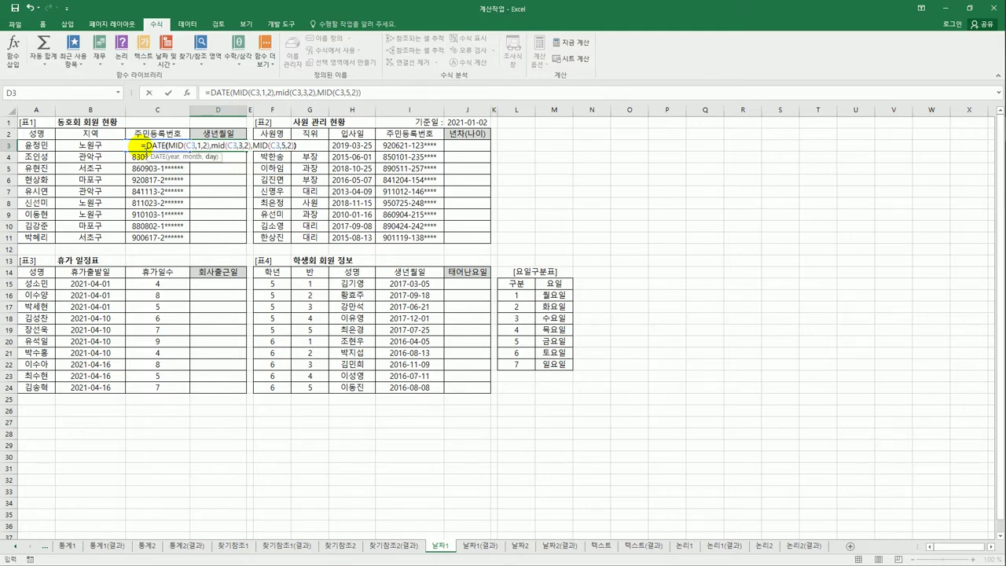
pyautogui.press('Return')
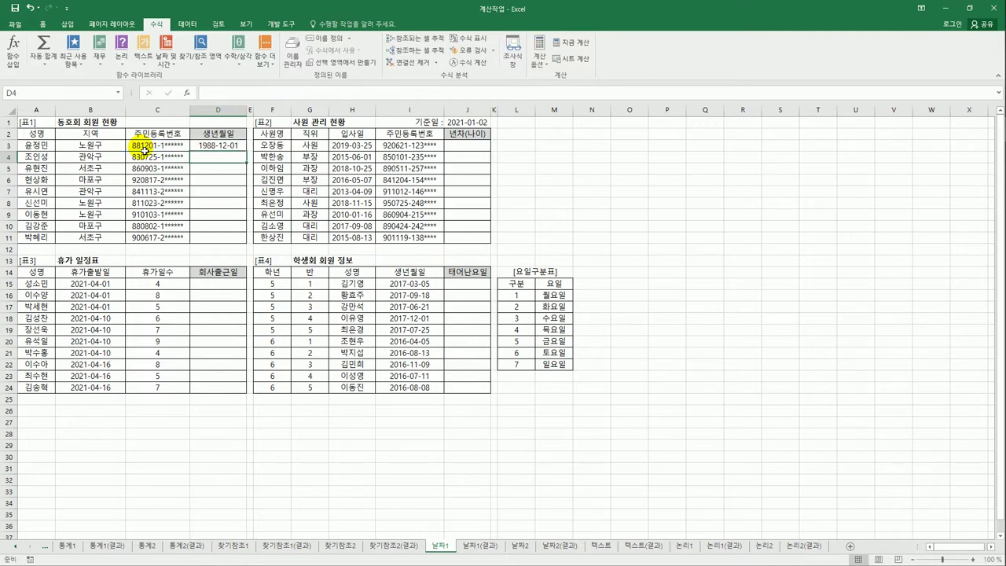
pyautogui.click(203, 147)
pyautogui.moveTo(246, 151); pyautogui.dragTo(239, 249)
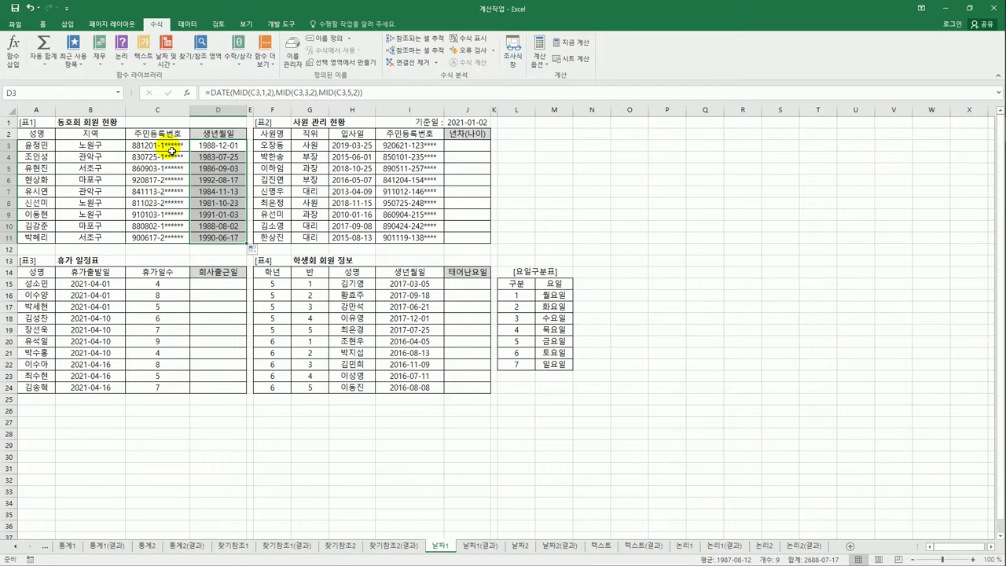
# Enter =YEAR($J$1) in J3 of the 년차(나이) column, using the 기준일 cell as an absolute reference.
pyautogui.click(469, 149)
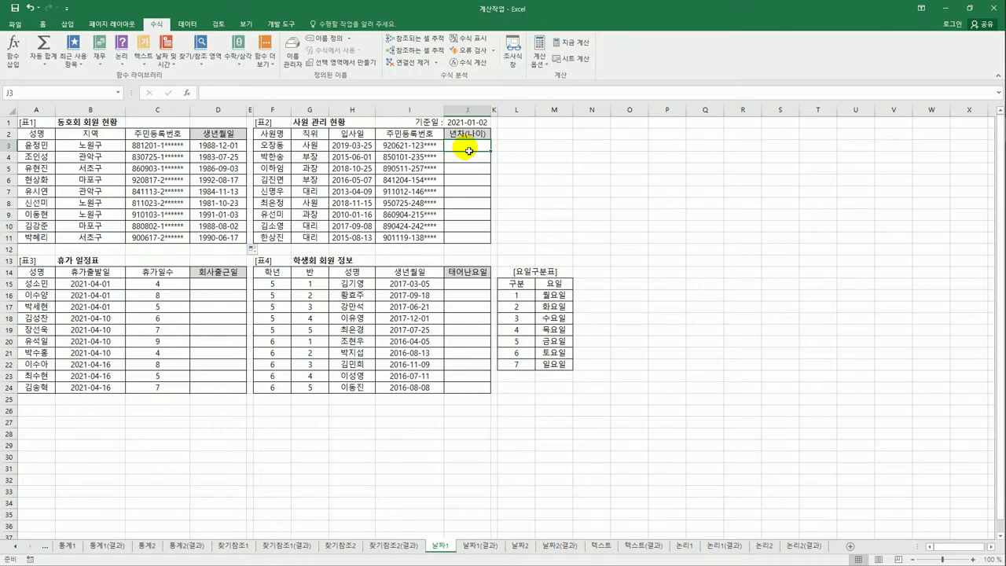
pyautogui.click(472, 124)
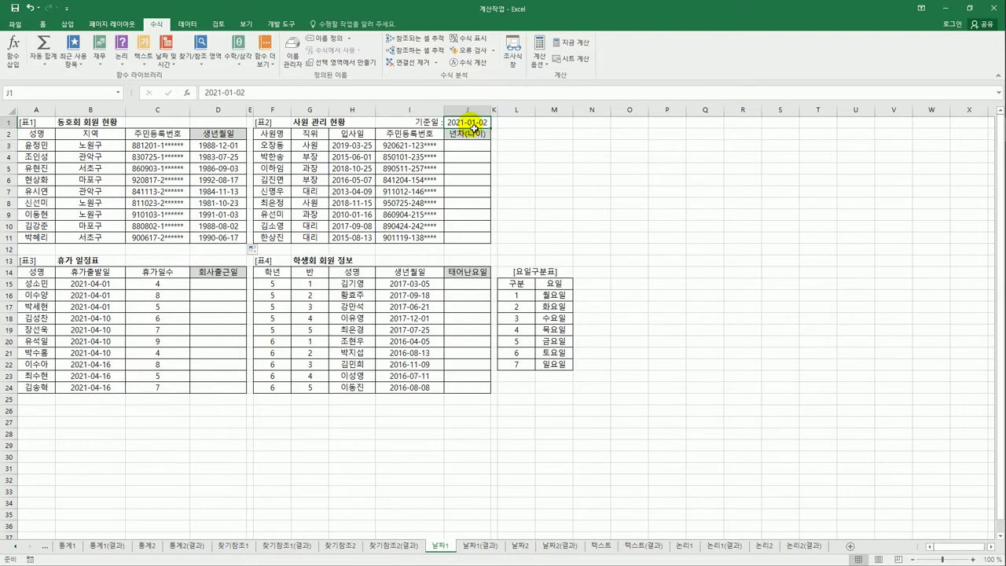
pyautogui.click(365, 148)
pyautogui.click(407, 148)
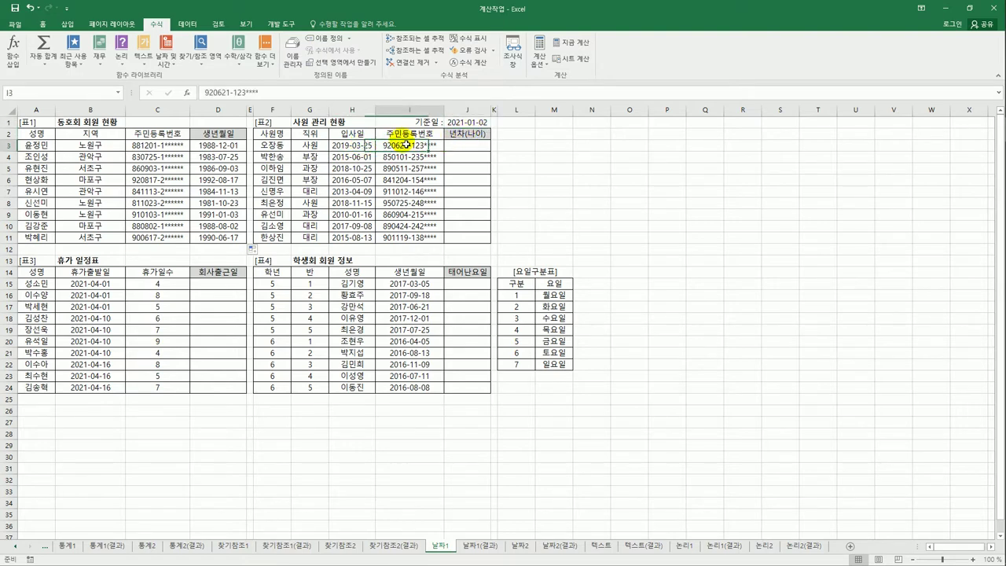
pyautogui.click(452, 148)
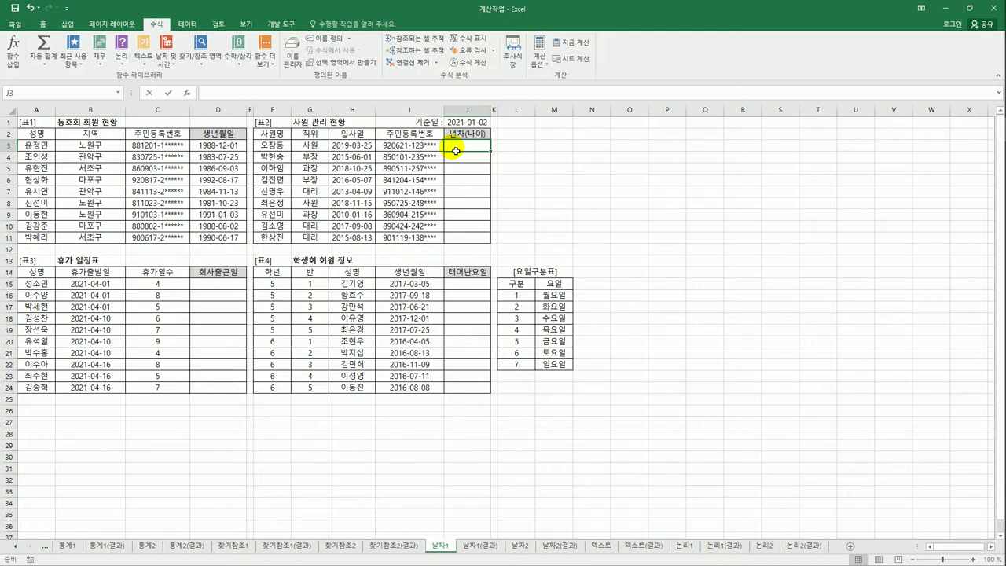
pyautogui.write('=')
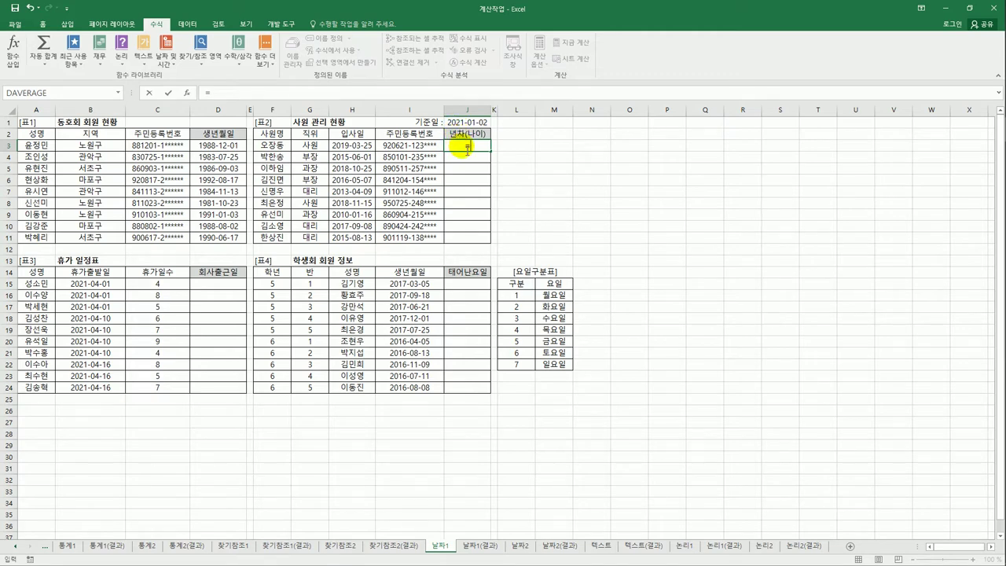
pyautogui.write('y')
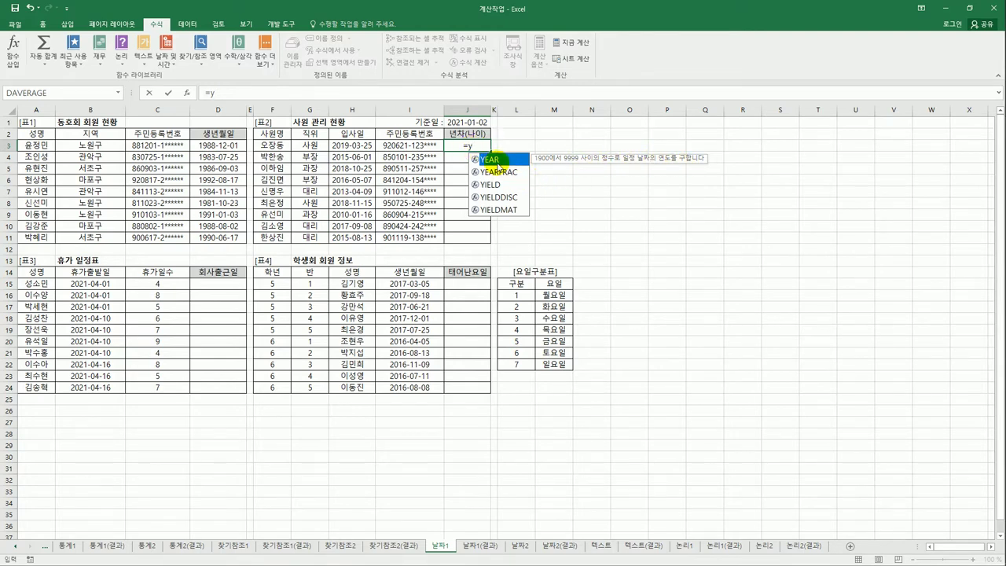
pyautogui.doubleClick(496, 161)
pyautogui.click(470, 124)
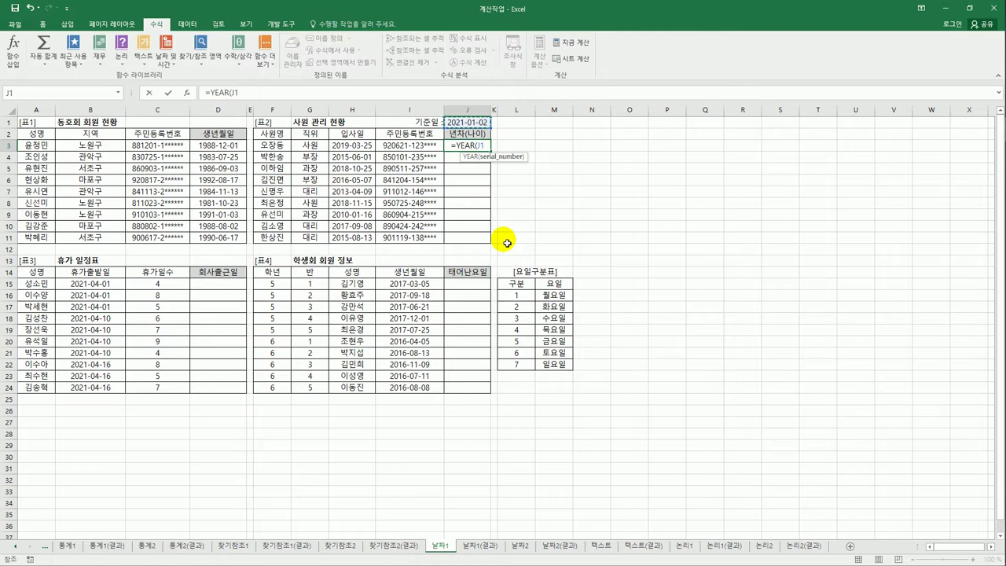
pyautogui.press('F4')
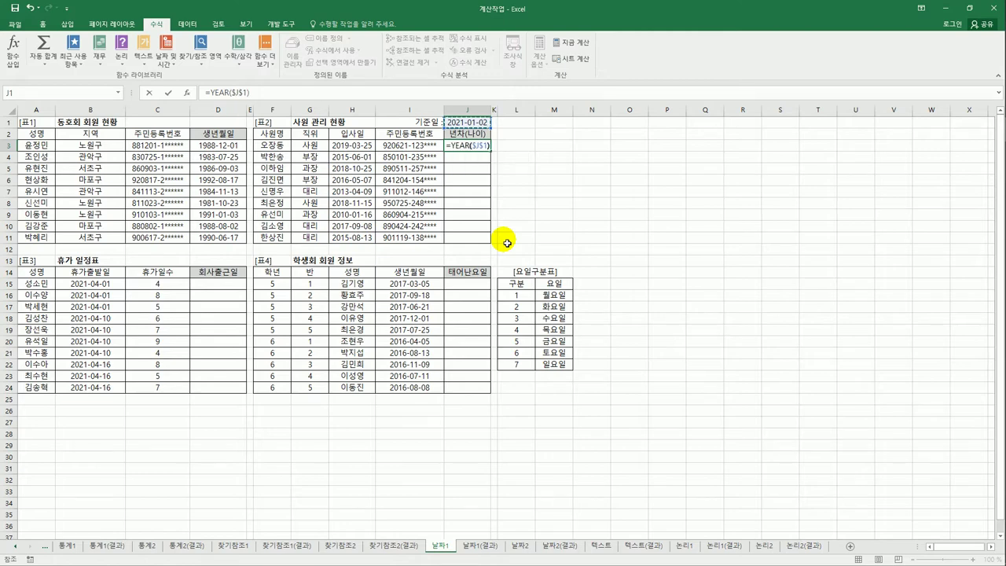
pyautogui.press('Return')
pyautogui.press('Up')
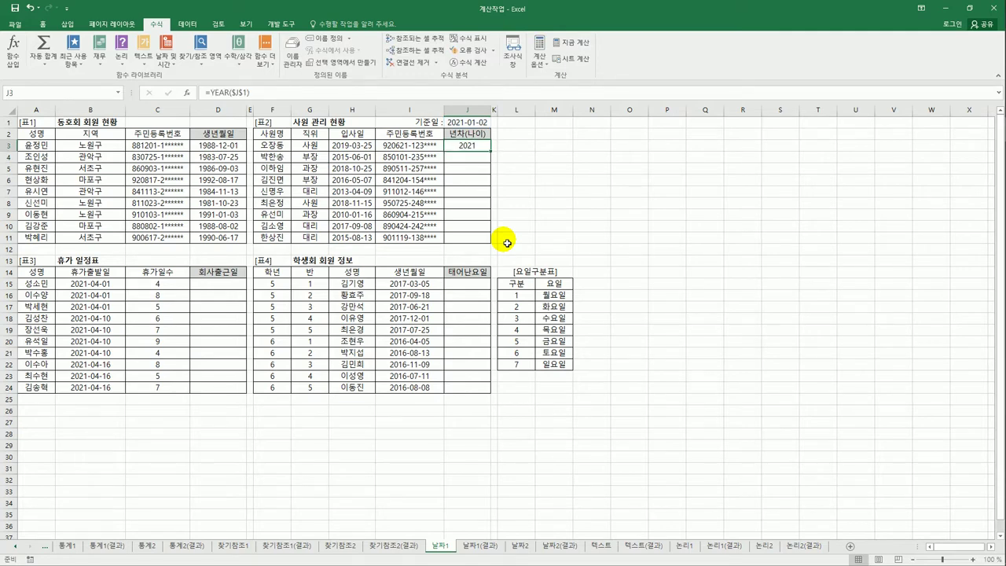
# Extend the J3 formula by subtracting YEAR(H3), the hire year, and fill it down through J11.
pyautogui.click(470, 122)
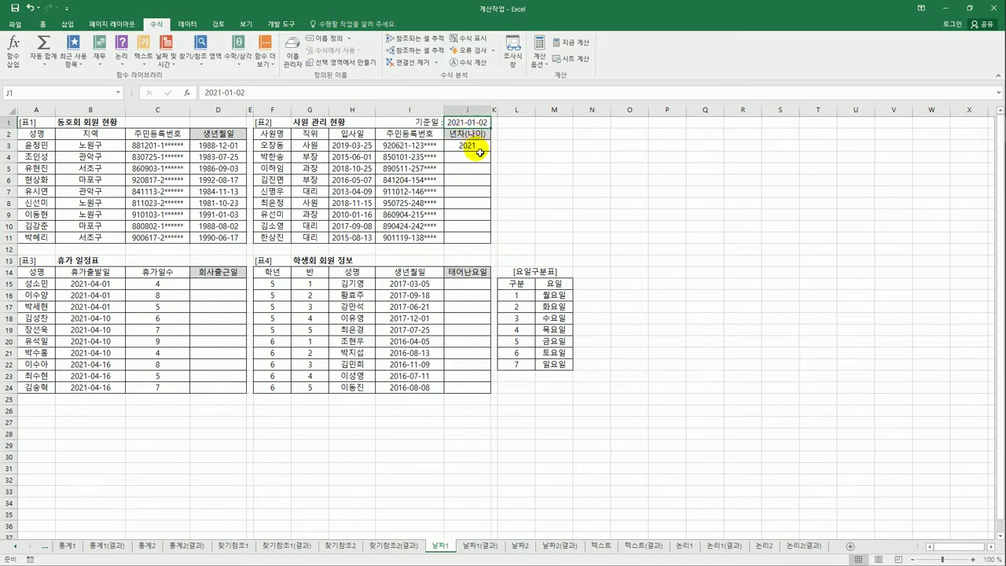
pyautogui.click(478, 148)
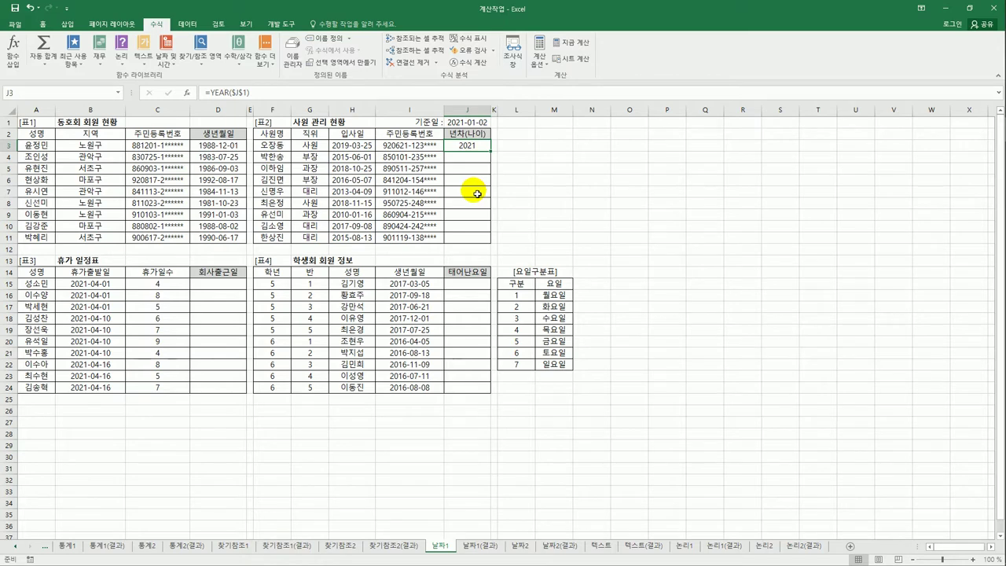
pyautogui.click(283, 94)
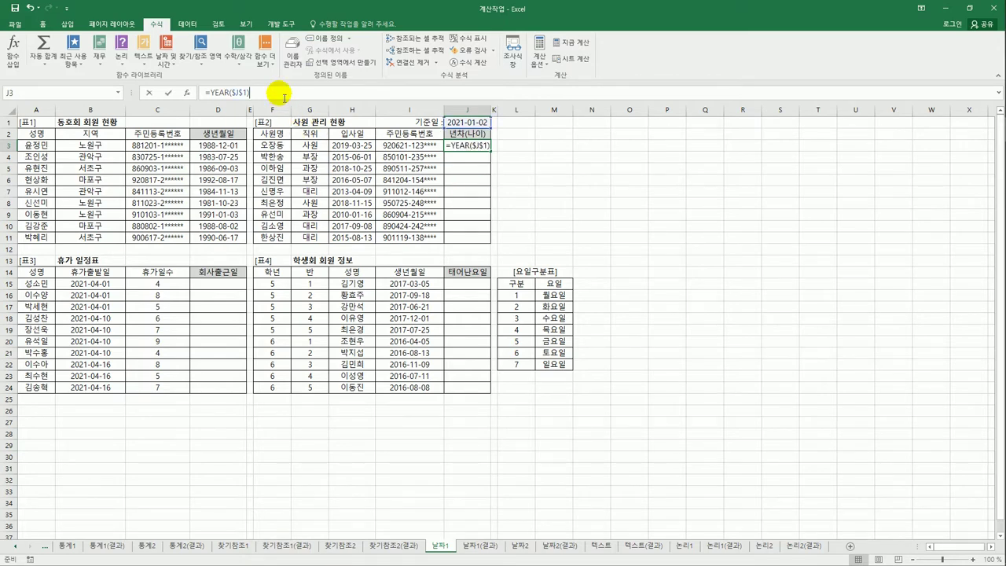
pyautogui.write('-')
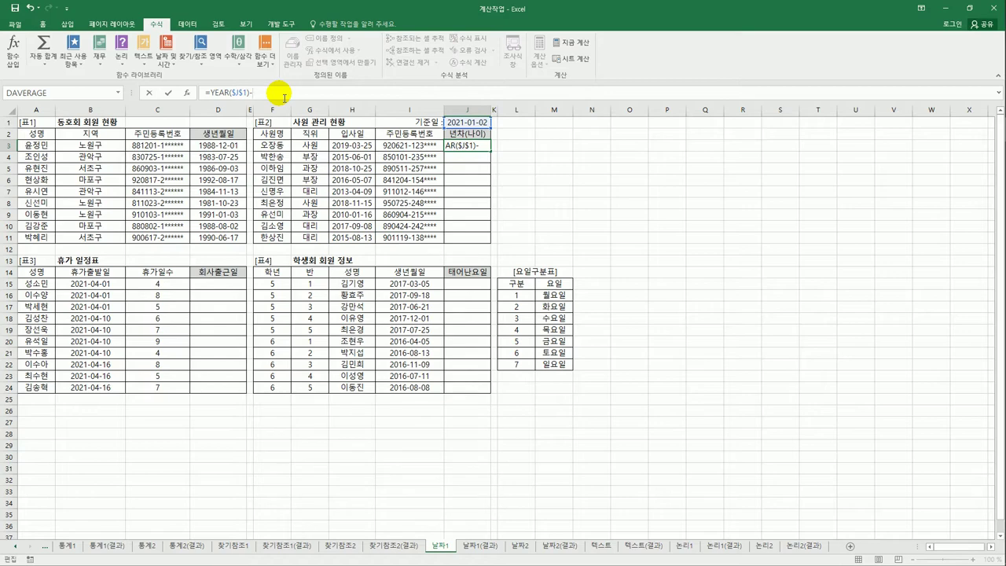
pyautogui.write('yea')
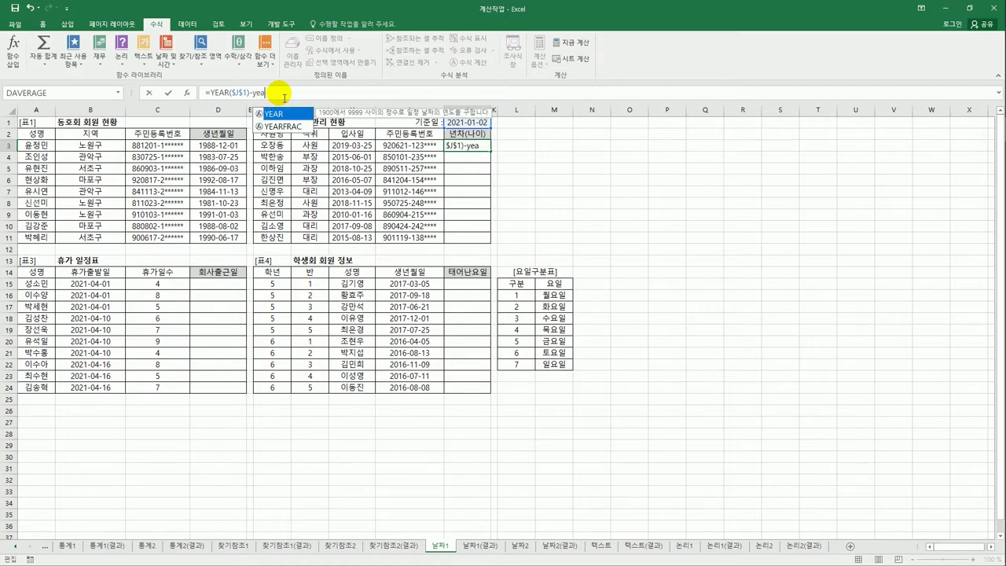
pyautogui.press('BackSpace')
pyautogui.doubleClick(275, 114)
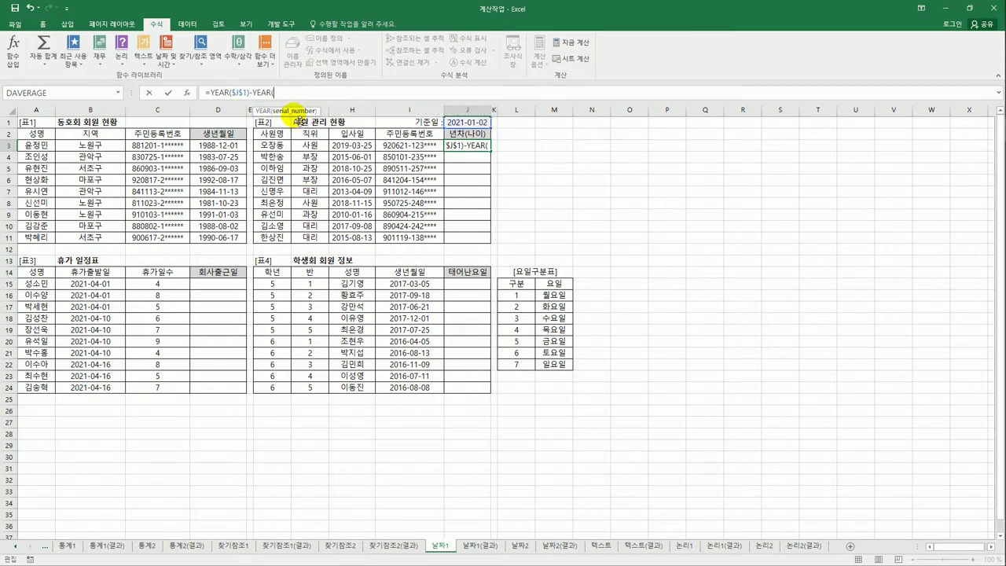
pyautogui.click(365, 146)
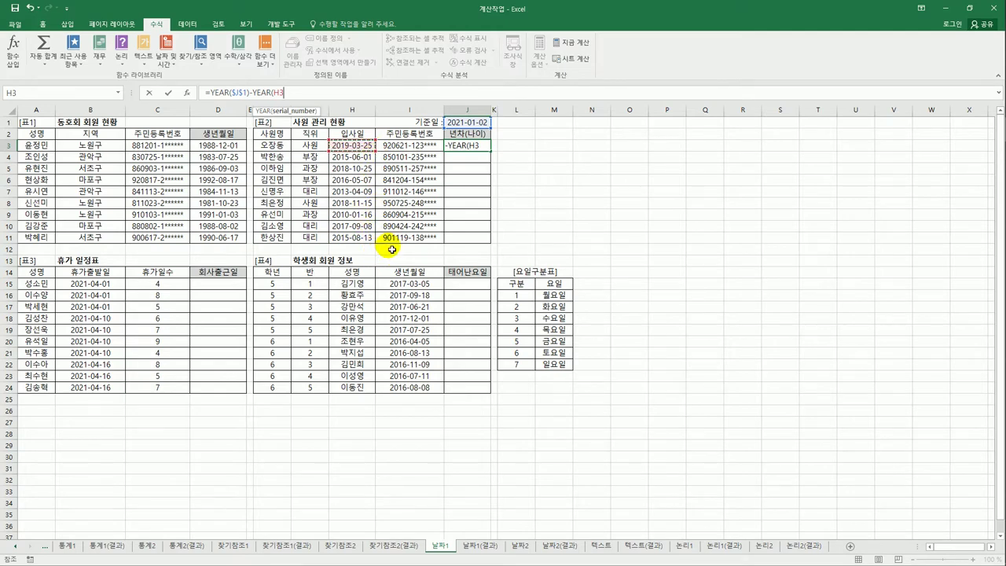
pyautogui.write(')')
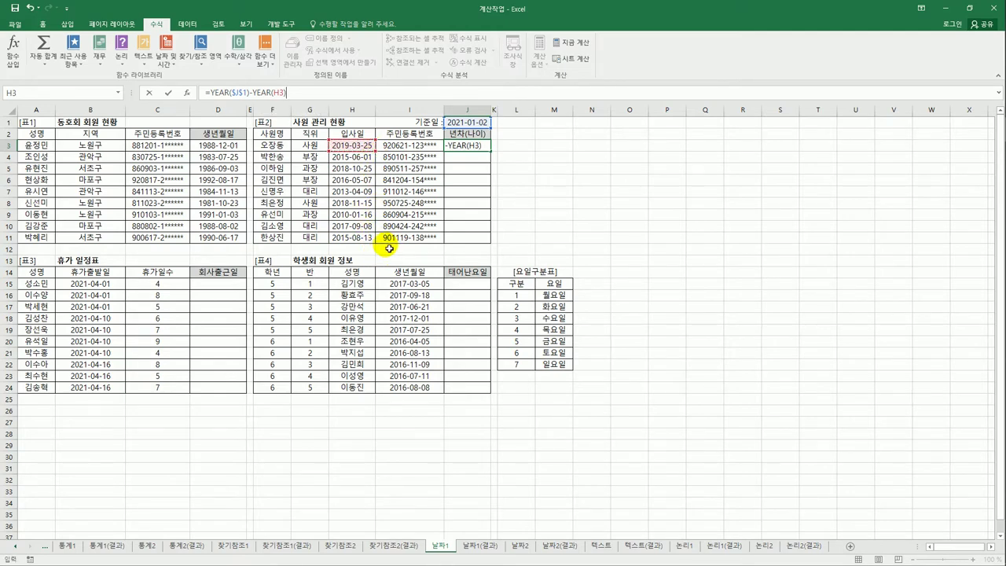
pyautogui.press('Return')
pyautogui.click(474, 148)
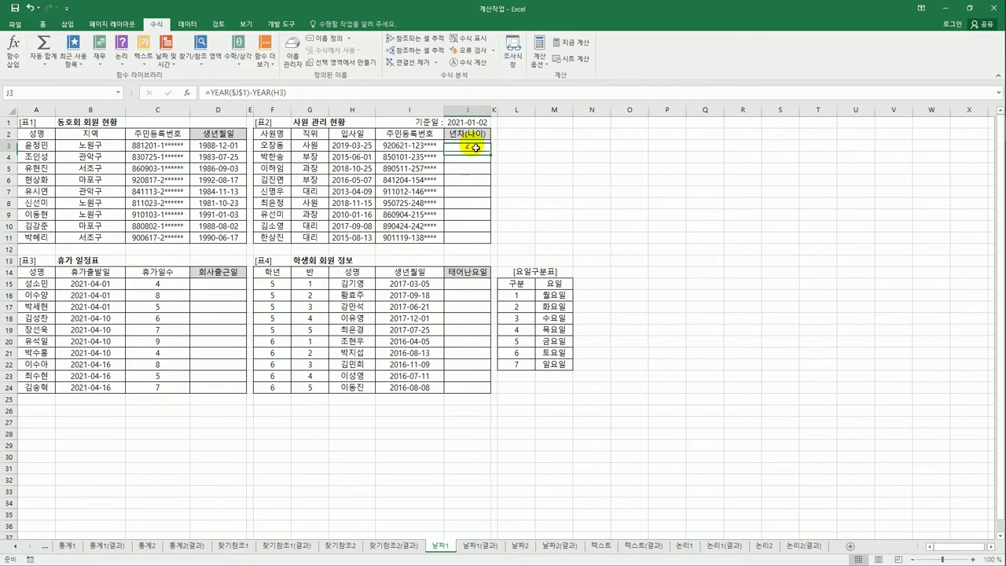
pyautogui.moveTo(490, 151); pyautogui.dragTo(487, 248)
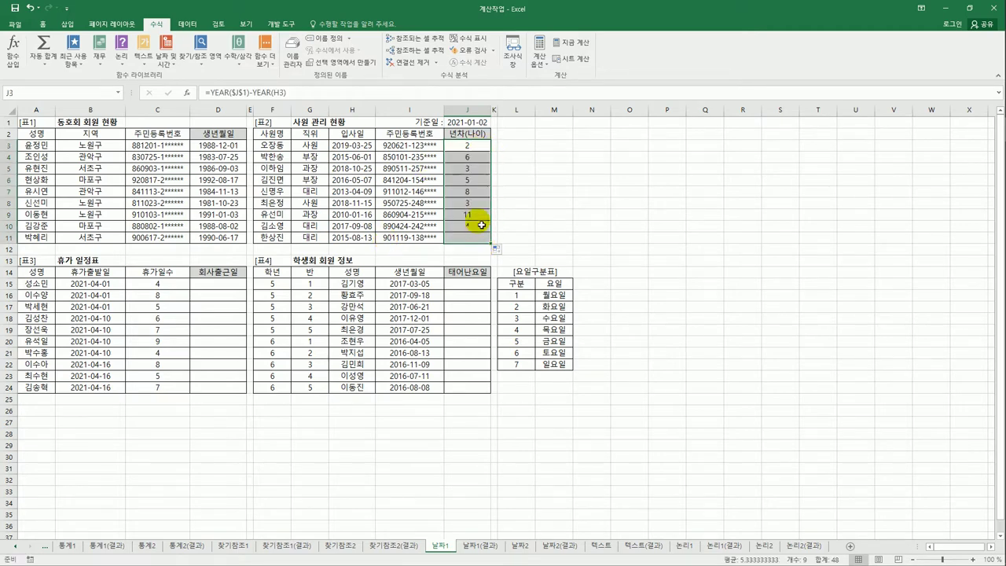
# Append &"(" to the years-of-service formula in J3 and fill it down through J11.
pyautogui.click(462, 148)
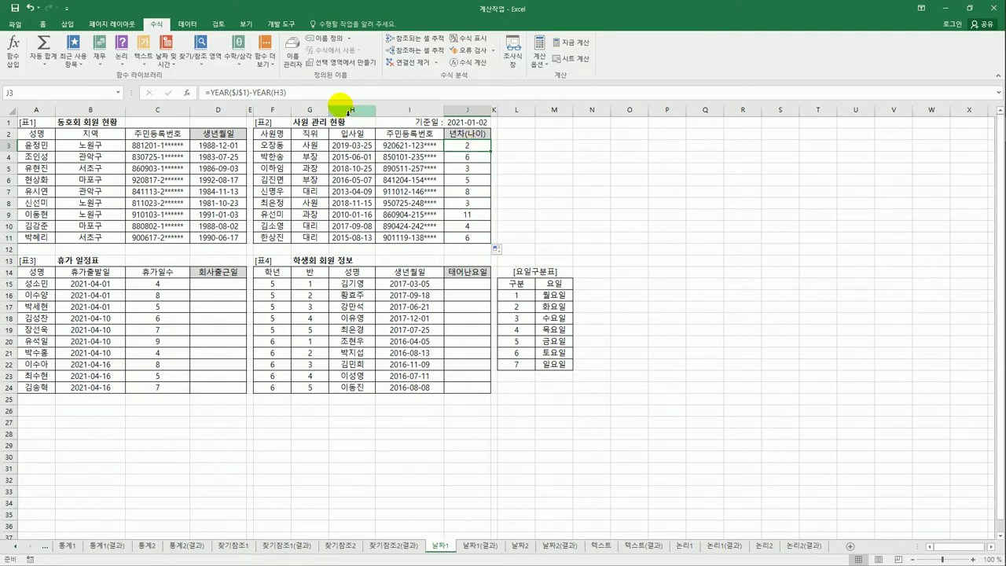
pyautogui.click(318, 93)
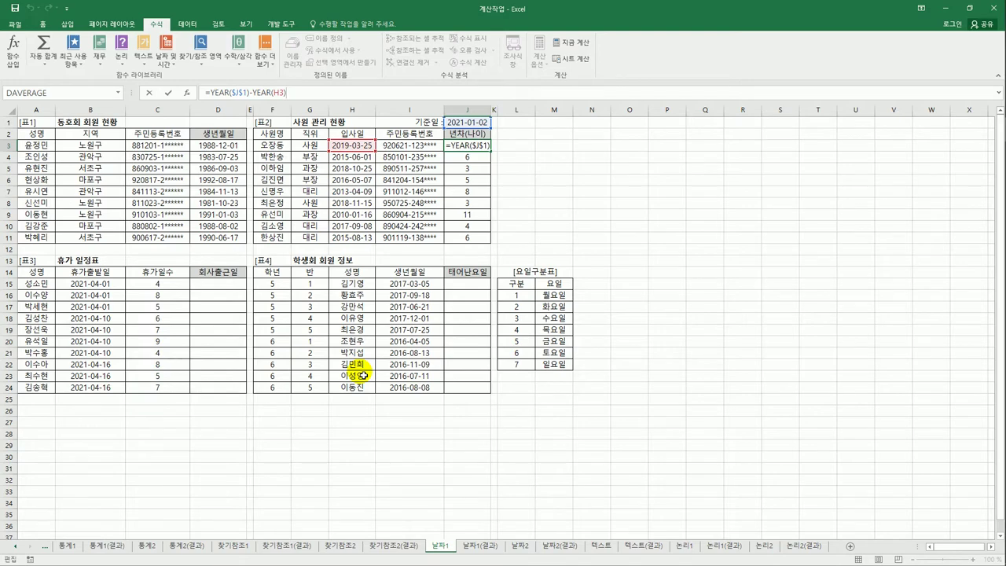
pyautogui.write('"("')
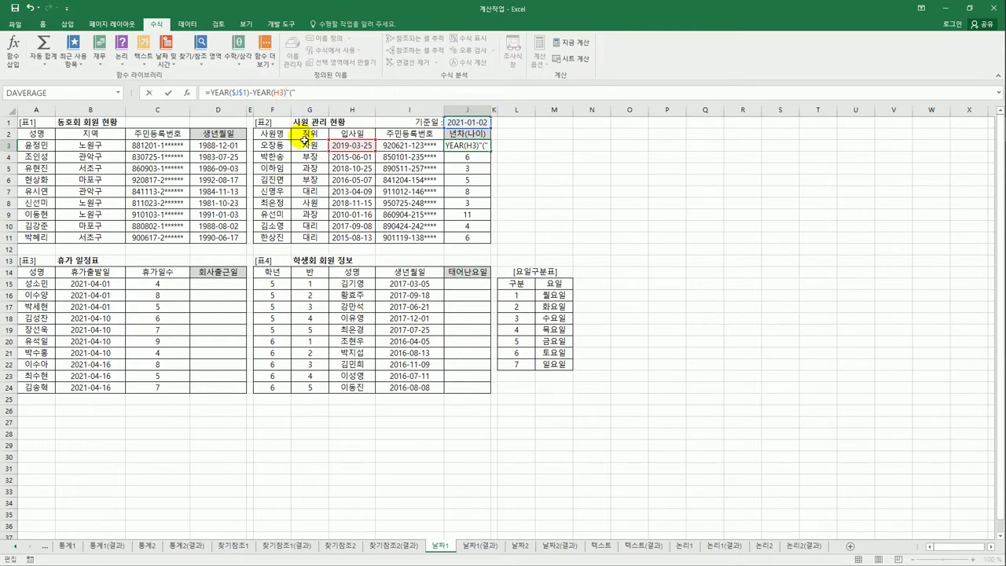
pyautogui.write('&')
pyautogui.hotkey('ctrl', 'Return')
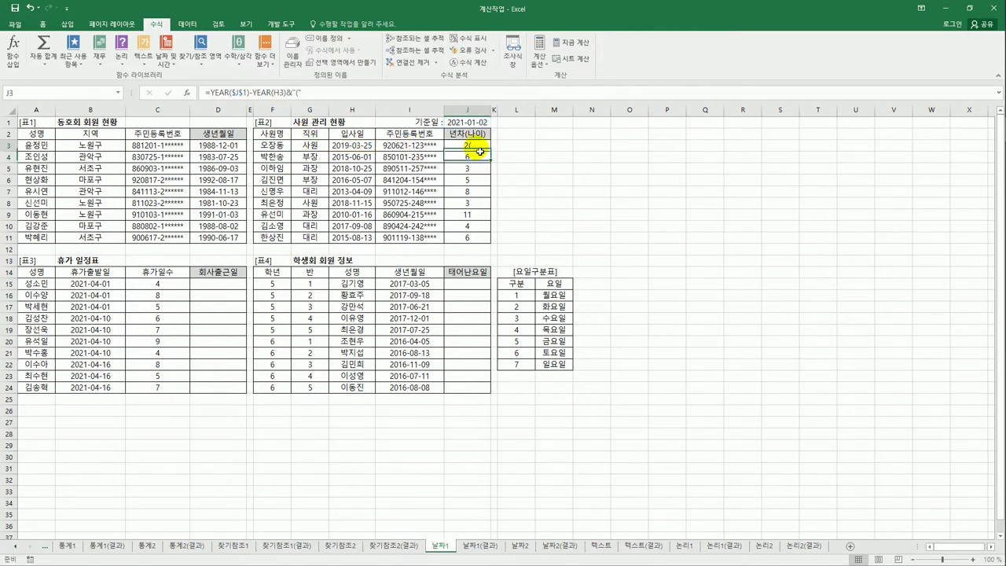
pyautogui.moveTo(490, 151); pyautogui.dragTo(477, 237)
# Append &YEAR($J$1) to the J3 formula after the opening parenthesis text to begin the age part.
pyautogui.click(477, 147)
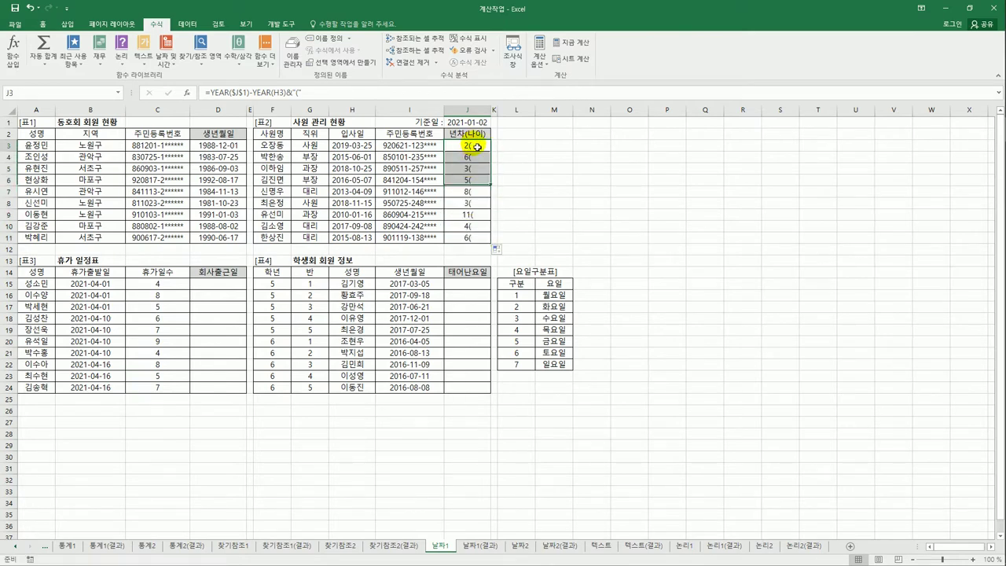
pyautogui.click(307, 92)
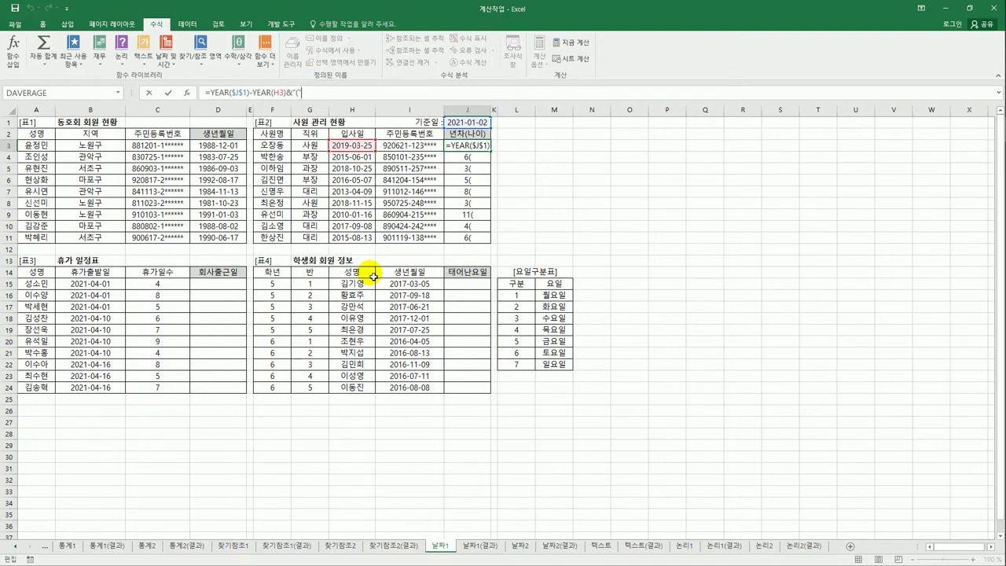
pyautogui.write('&')
pyautogui.write('y')
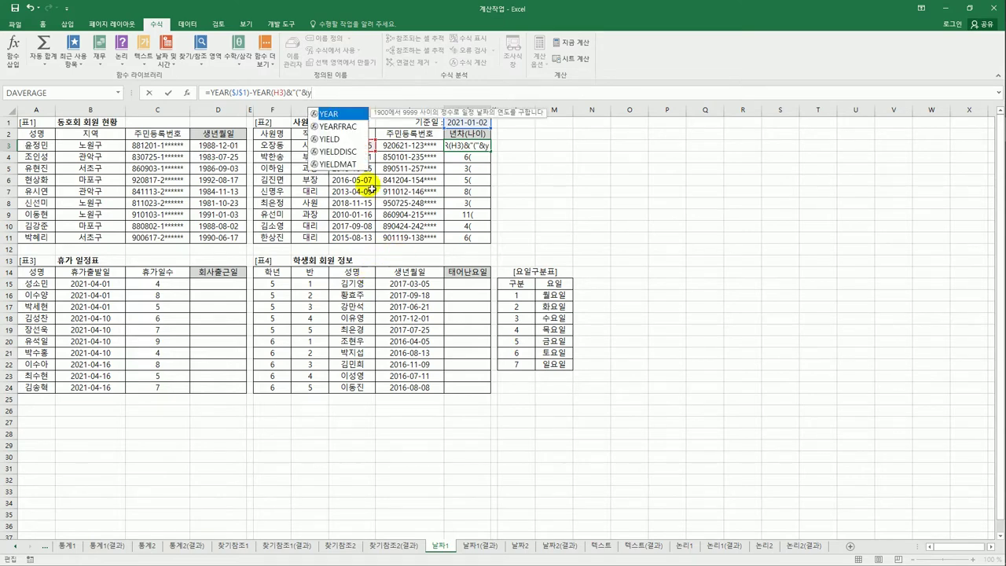
pyautogui.doubleClick(346, 113)
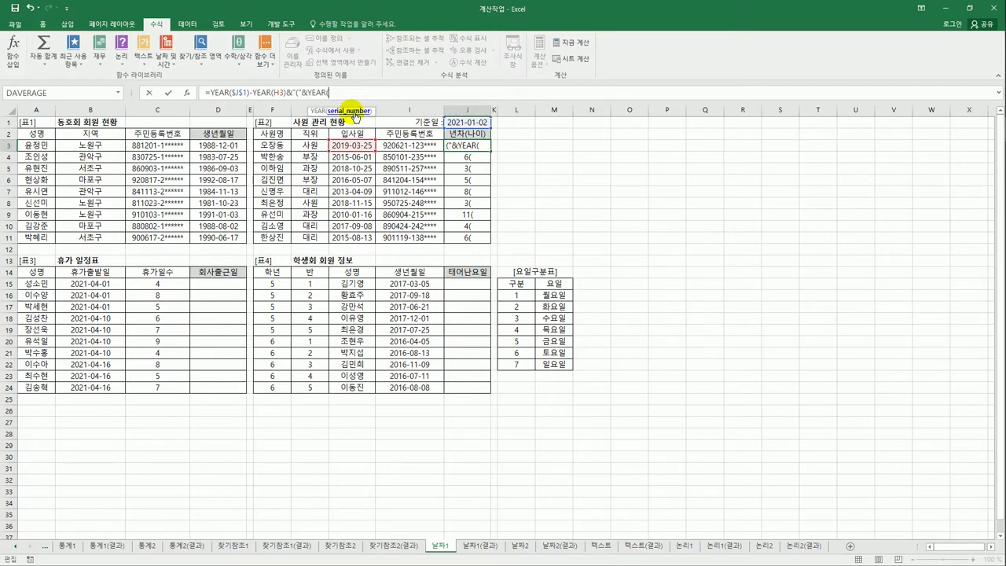
pyautogui.click(469, 124)
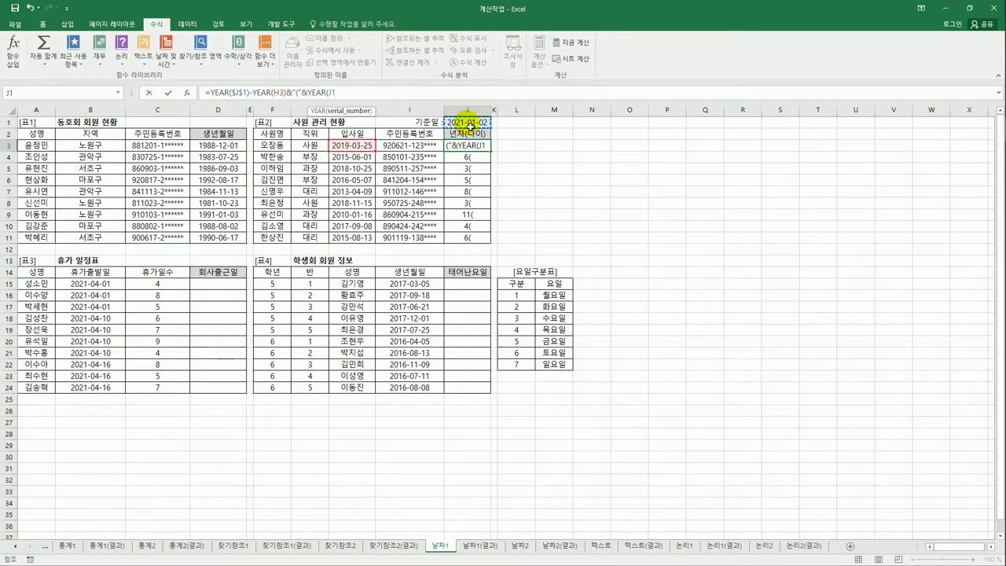
pyautogui.press('F4')
pyautogui.write(')')
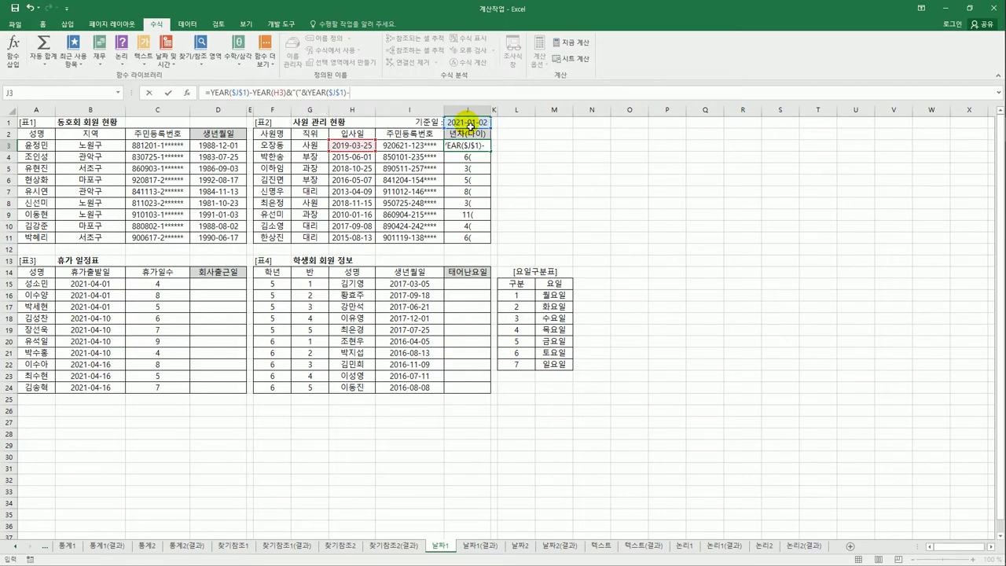
# Complete the age calculation in J3 by subtracting (1900+LEFT(I3,2)) and commit the formula.
pyautogui.write('-(1900+')
pyautogui.write('le')
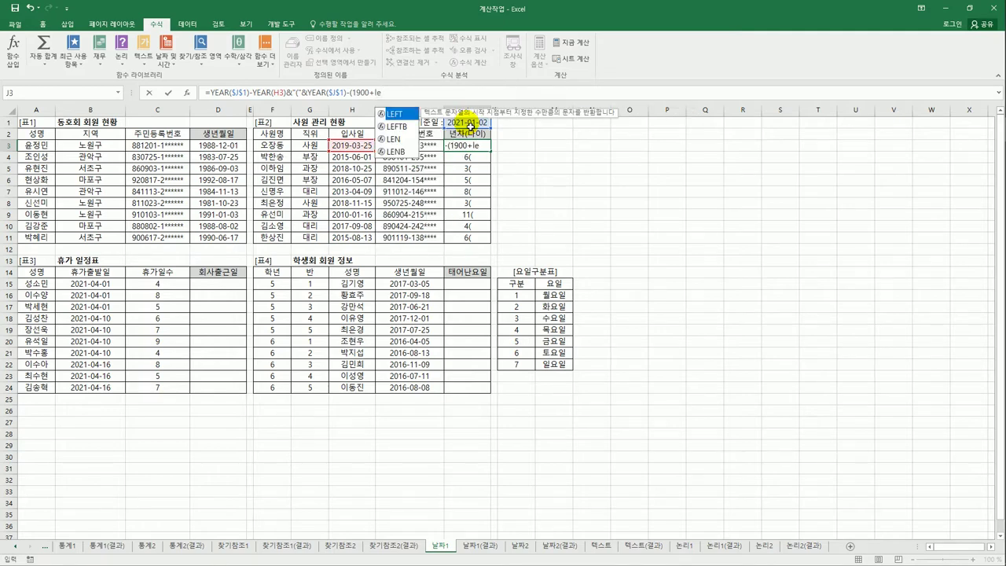
pyautogui.doubleClick(395, 114)
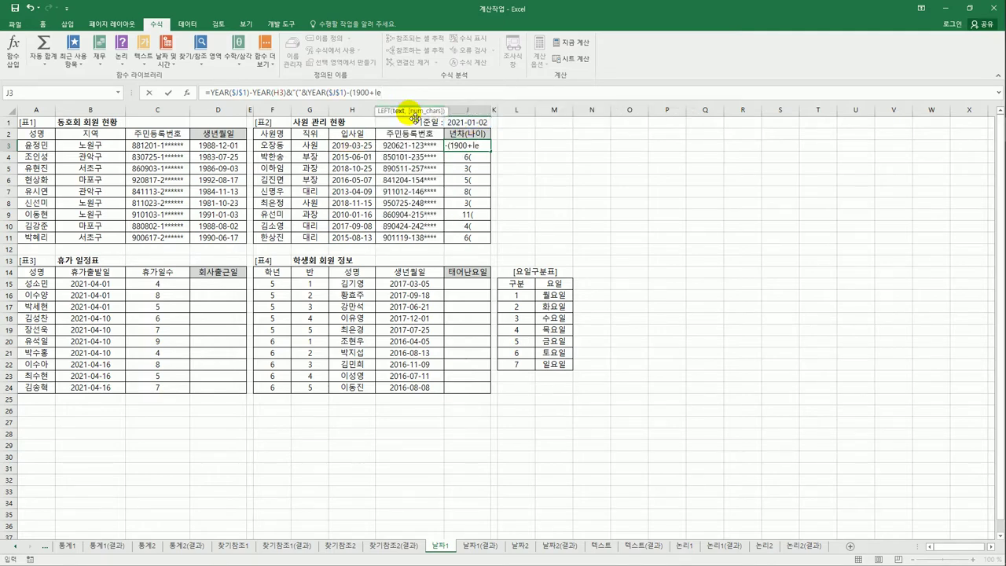
pyautogui.click(408, 146)
pyautogui.write(',2)')
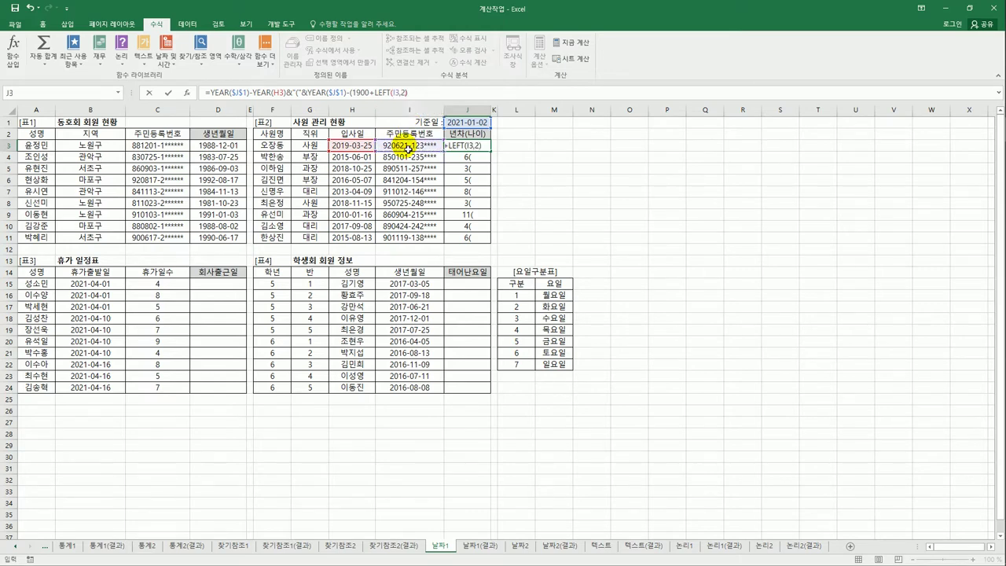
pyautogui.write(')')
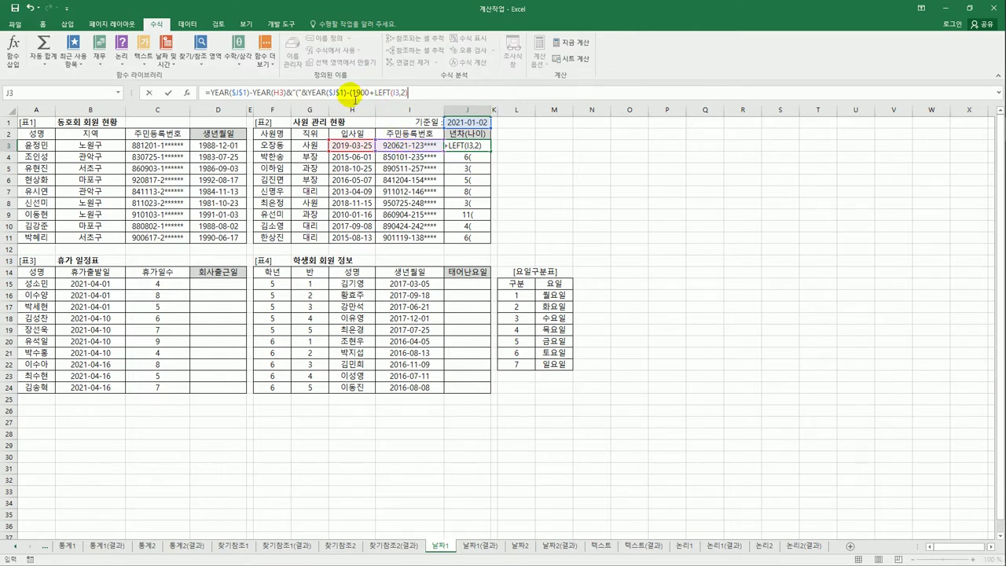
pyautogui.moveTo(351, 92); pyautogui.dragTo(411, 93)
pyautogui.click(415, 92)
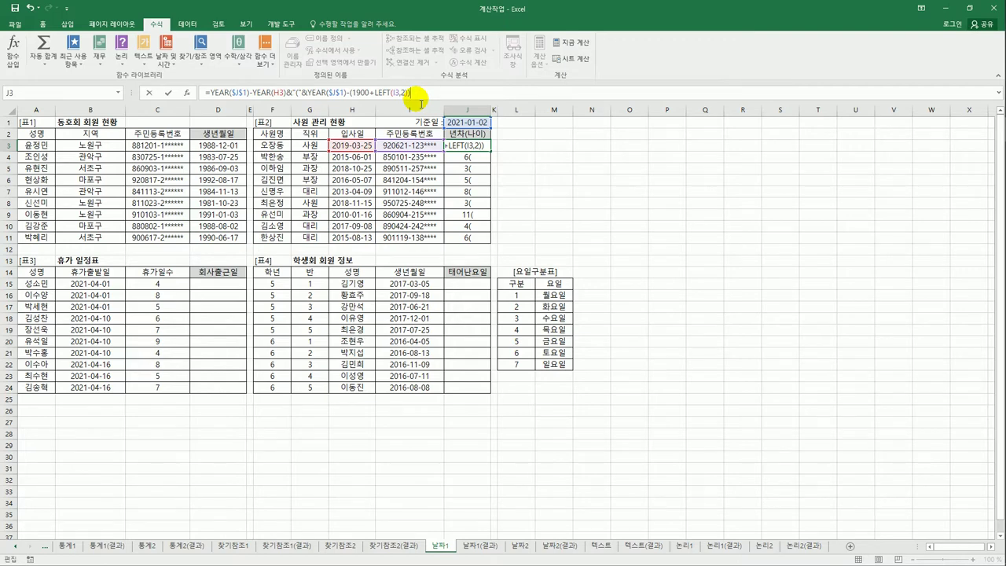
pyautogui.press('Return')
pyautogui.press('Up')
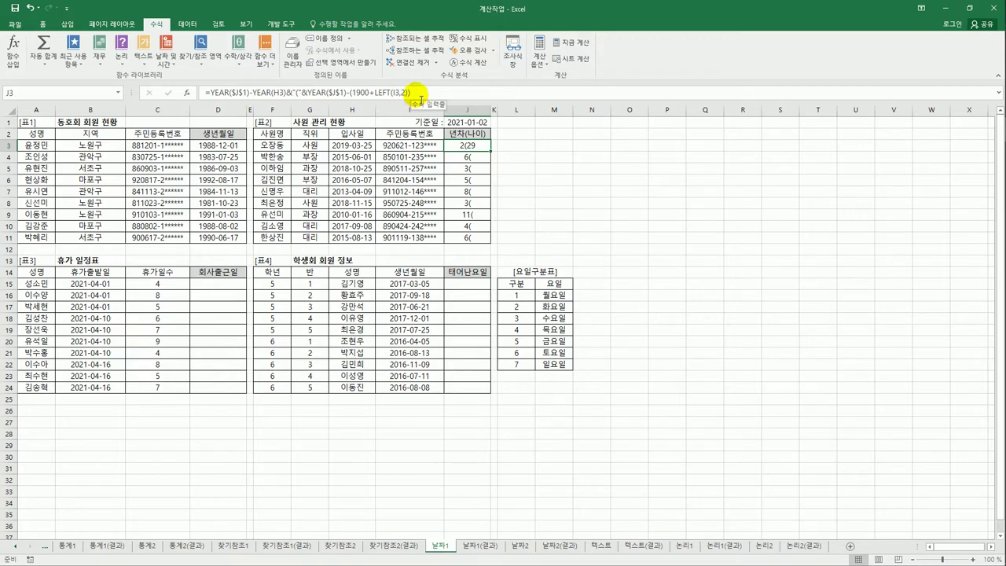
# Commit the combined service-years and age formula in J3 and fill it down through J11.
pyautogui.click(415, 92)
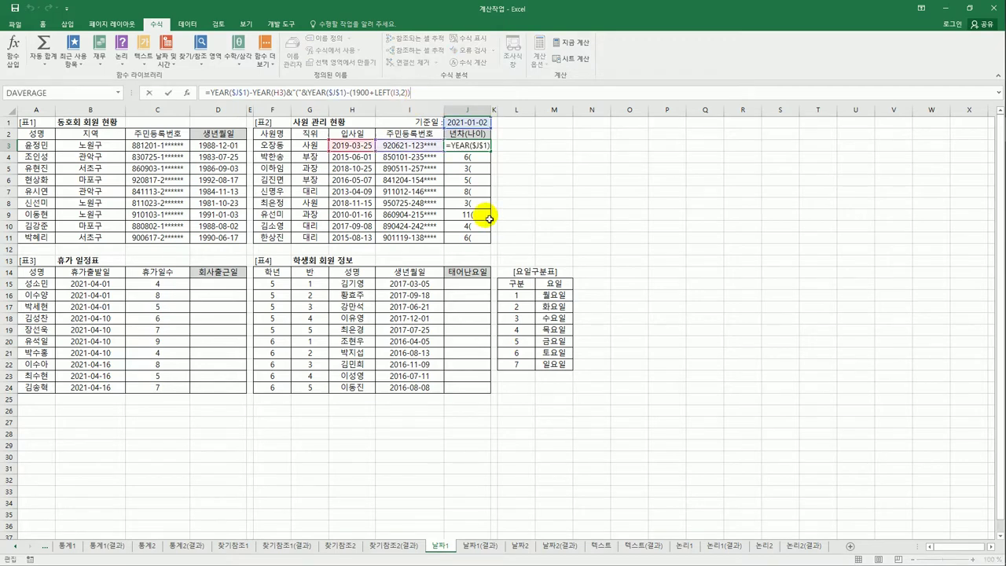
pyautogui.hotkey('ctrl', 'Return')
pyautogui.moveTo(491, 152); pyautogui.dragTo(496, 246)
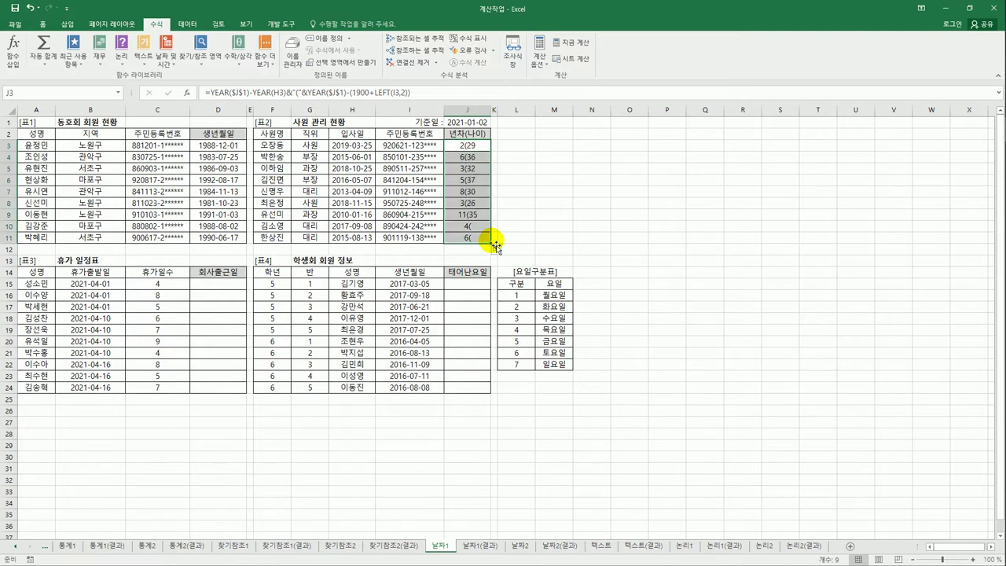
# Append &")" to the end of the J3 formula and fill it down through J11.
pyautogui.click(467, 149)
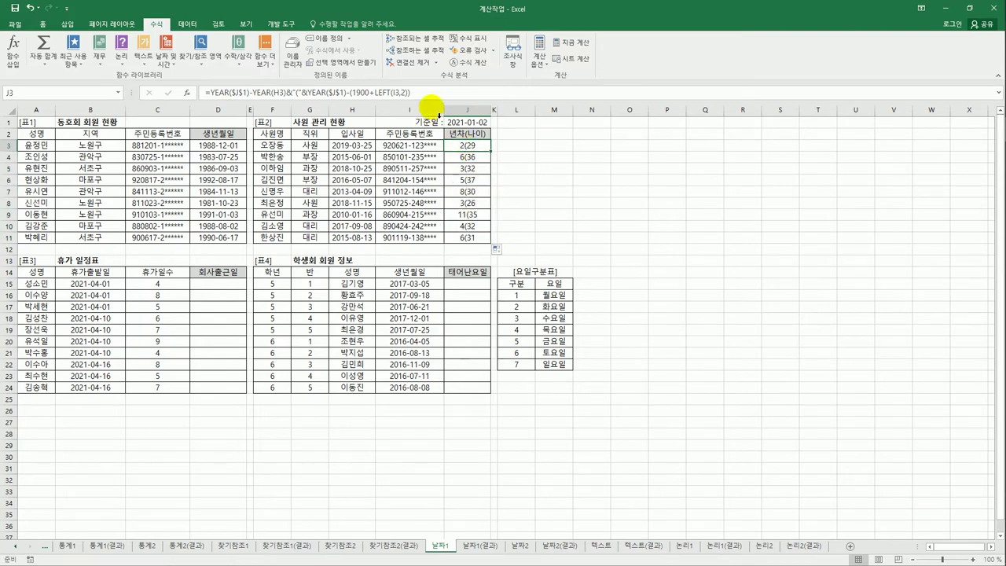
pyautogui.click(432, 96)
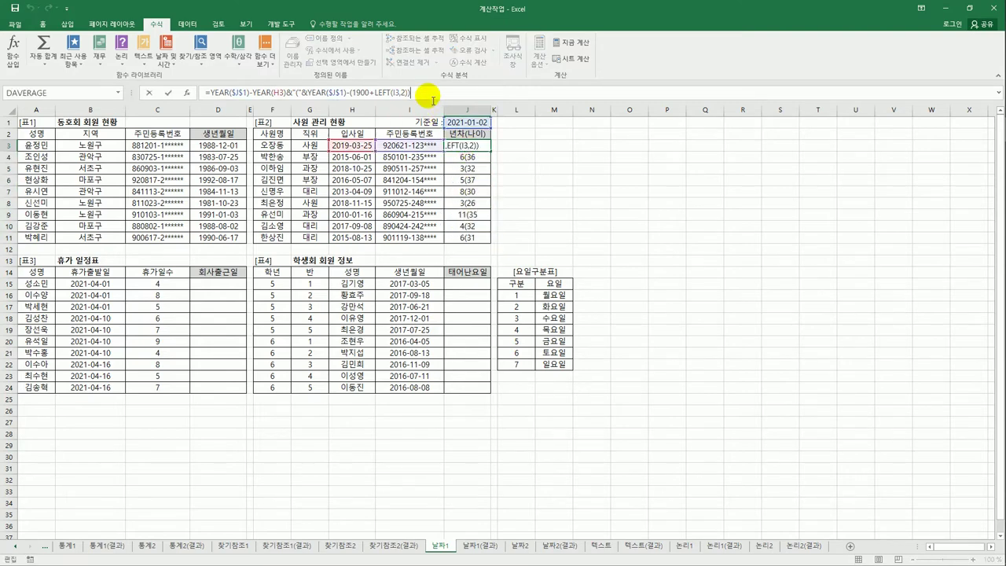
pyautogui.write('&")"')
pyautogui.hotkey('ctrl', 'Return')
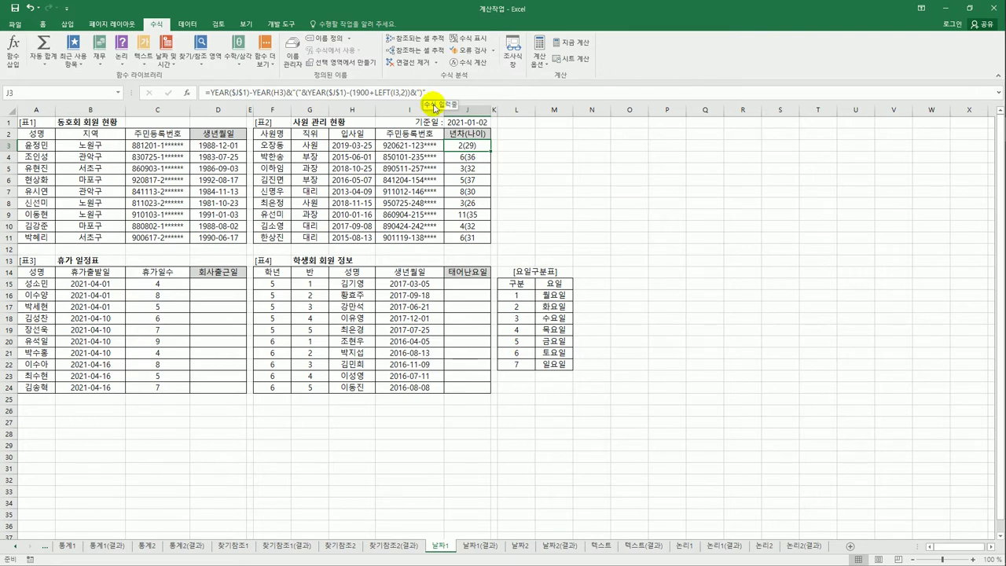
pyautogui.moveTo(492, 154); pyautogui.dragTo(479, 236)
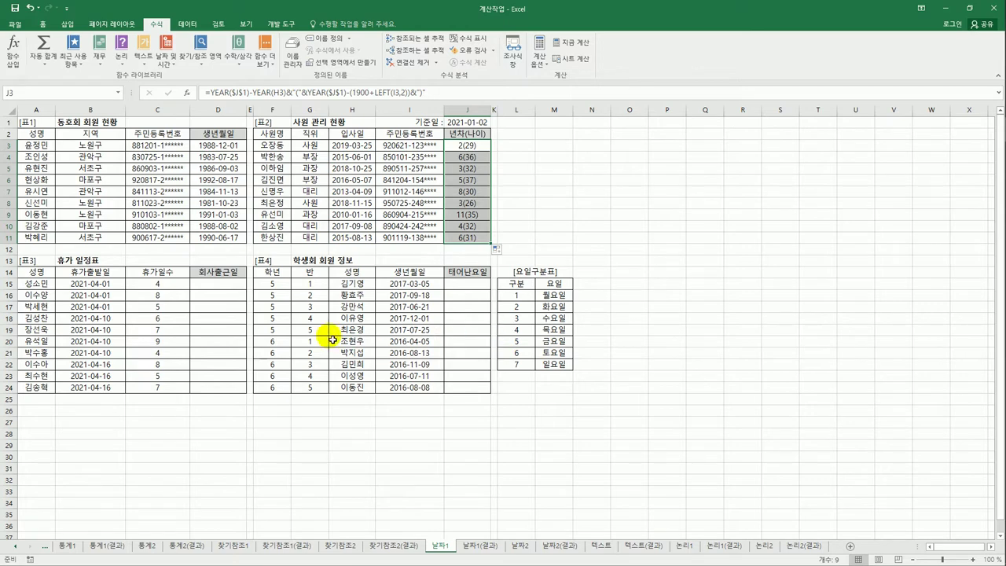
# Enter =WORKDAY(B15,C15) in D15 to calculate the first 회사출근일 from the leave start date and leave days.
pyautogui.click(219, 285)
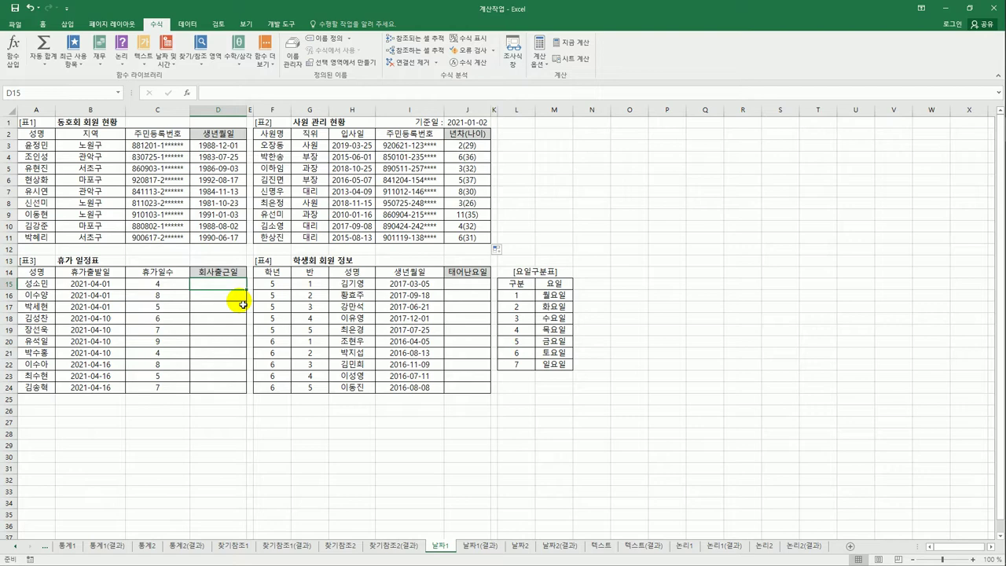
pyautogui.write('=w')
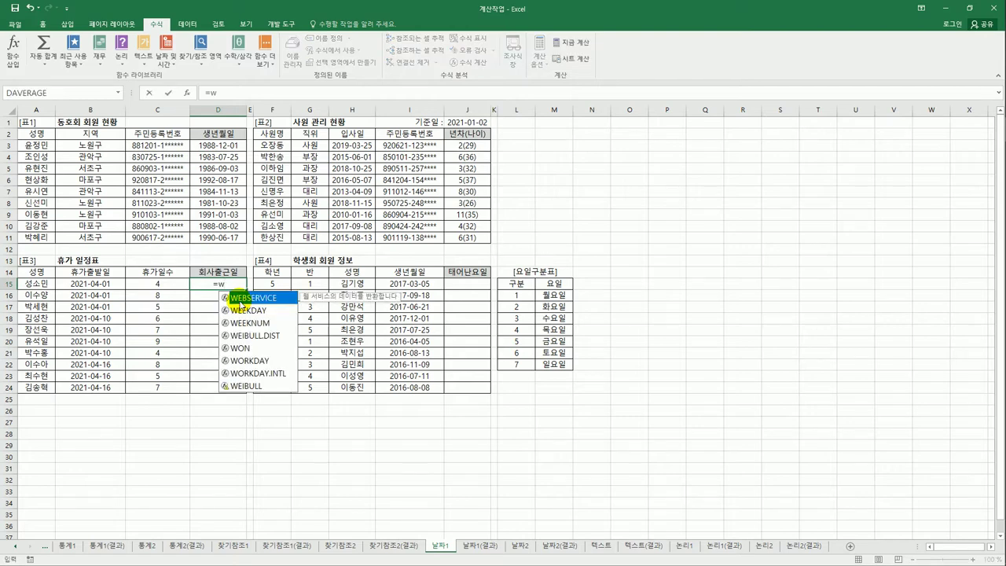
pyautogui.click(255, 363)
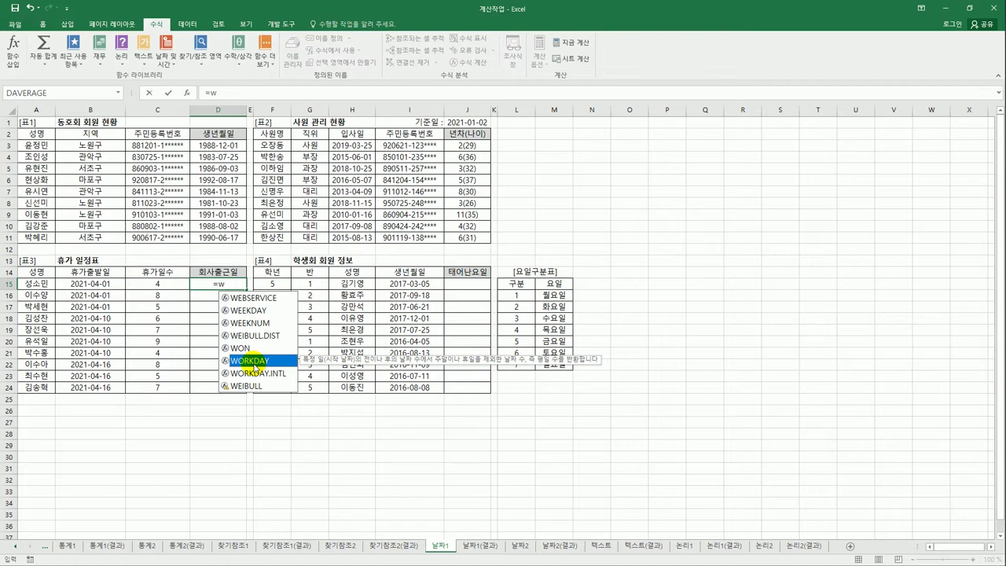
pyautogui.doubleClick(254, 362)
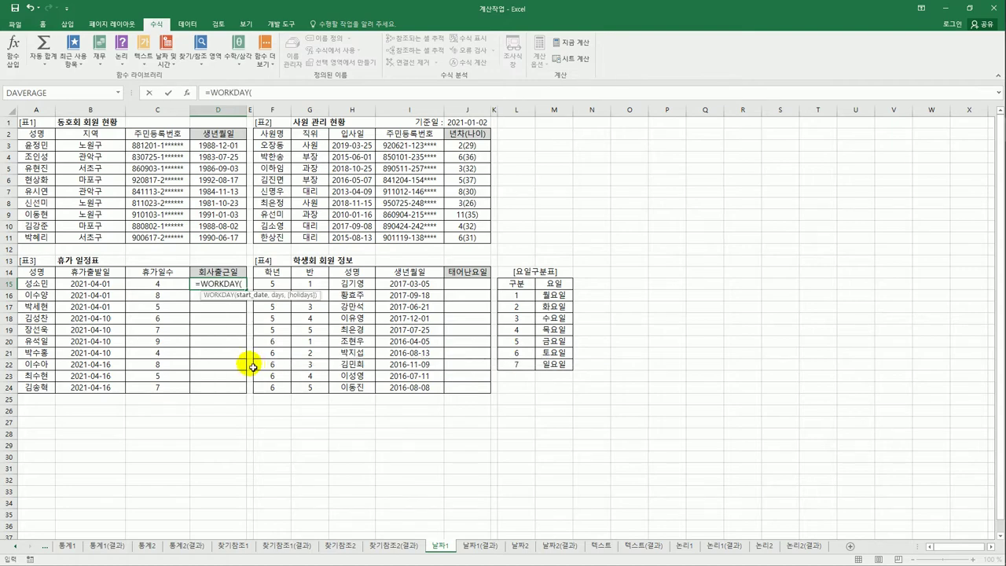
pyautogui.click(102, 285)
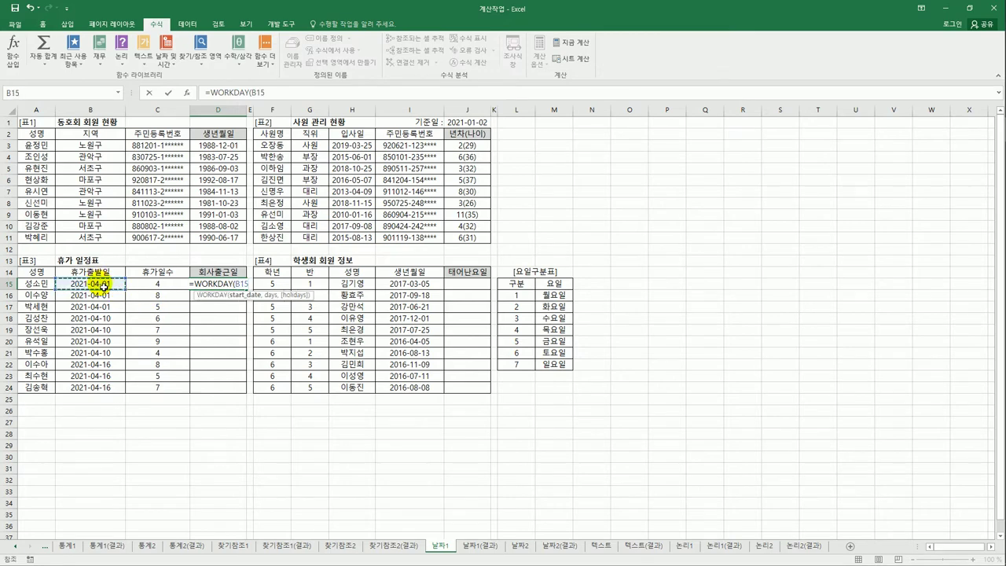
pyautogui.write(',')
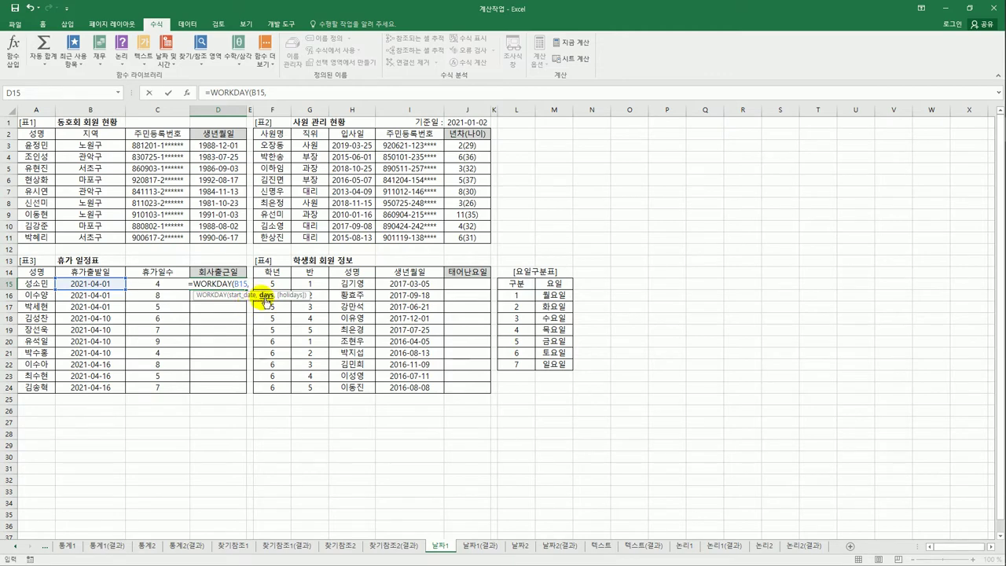
pyautogui.click(156, 288)
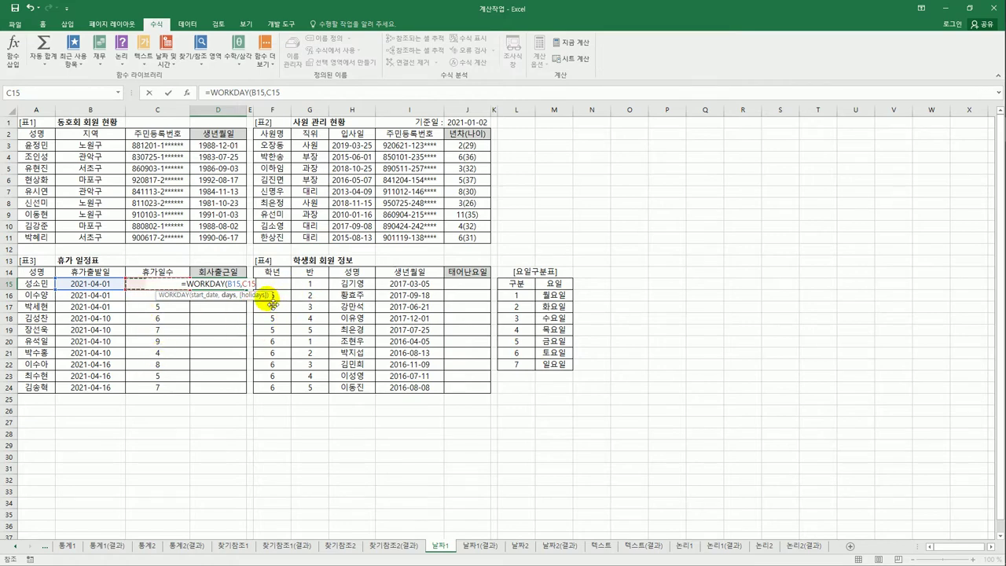
pyautogui.write(')')
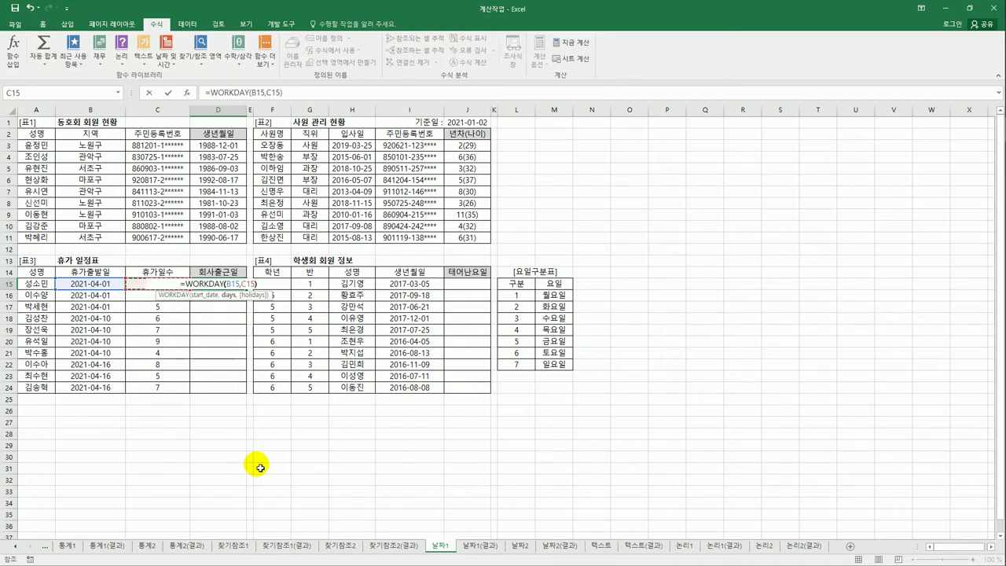
pyautogui.press('Return')
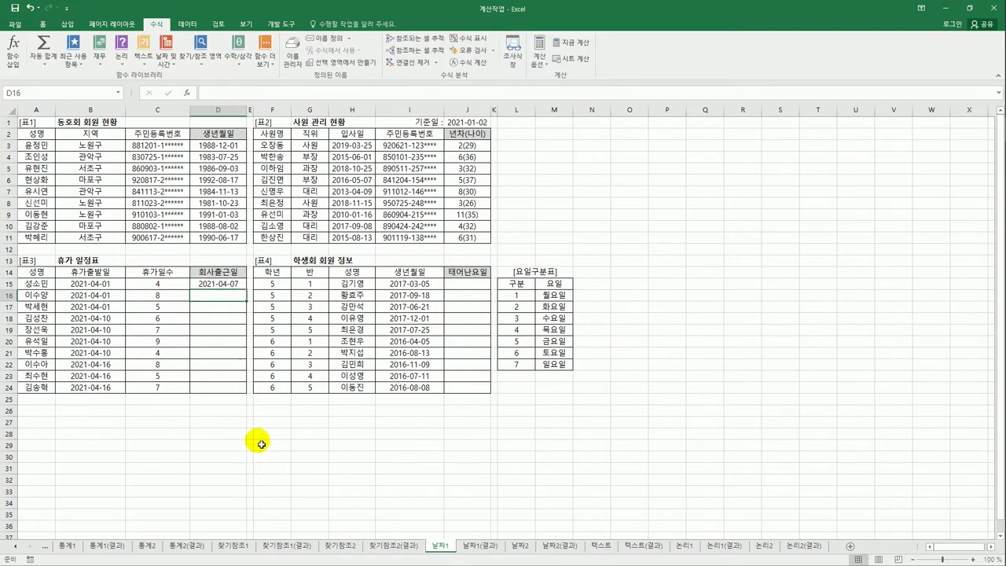
# Fill the WORKDAY formula from D15 down through D24, and check row 15's start date, leave days and result.
pyautogui.click(237, 285)
pyautogui.moveTo(250, 292); pyautogui.dragTo(242, 390)
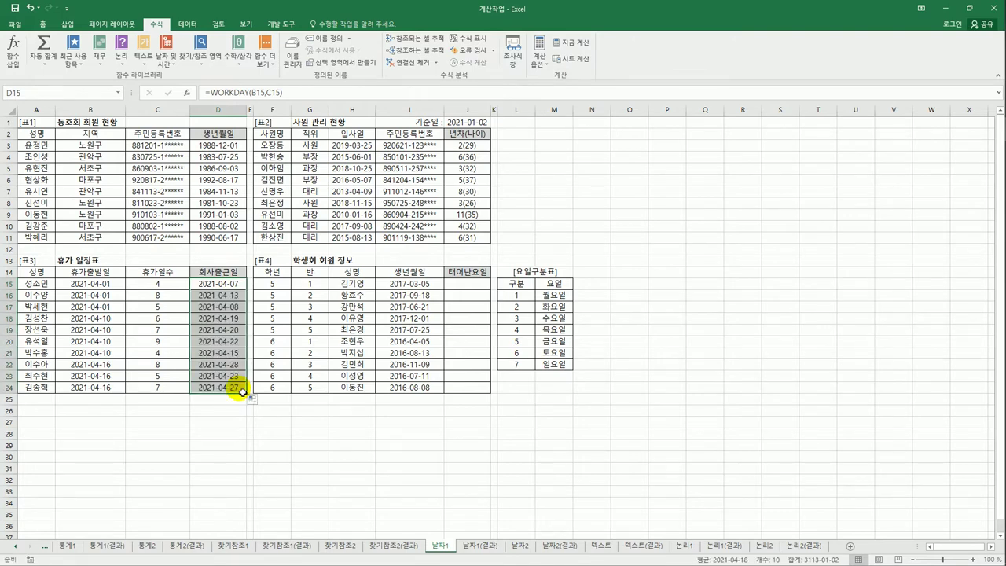
pyautogui.click(112, 287)
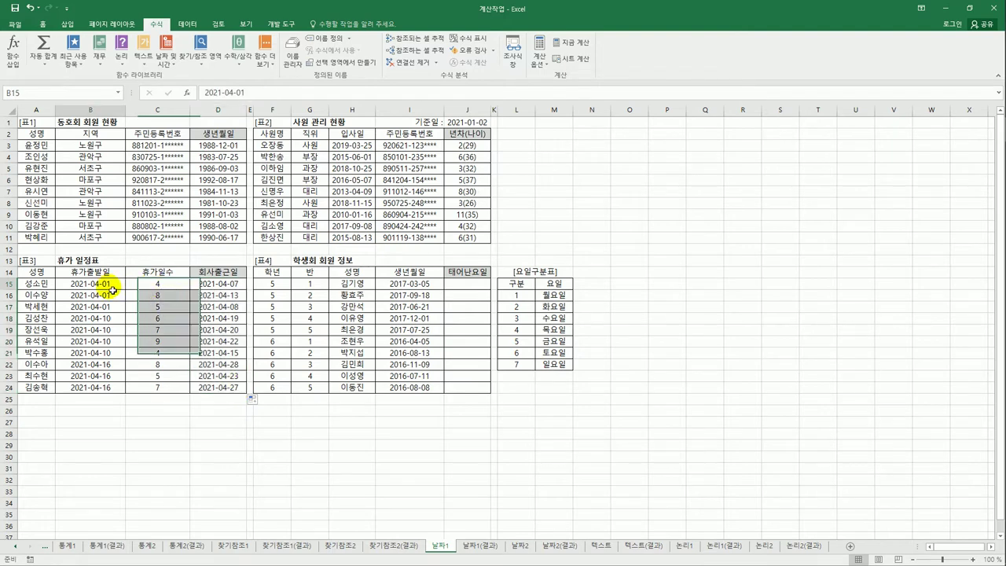
pyautogui.click(154, 285)
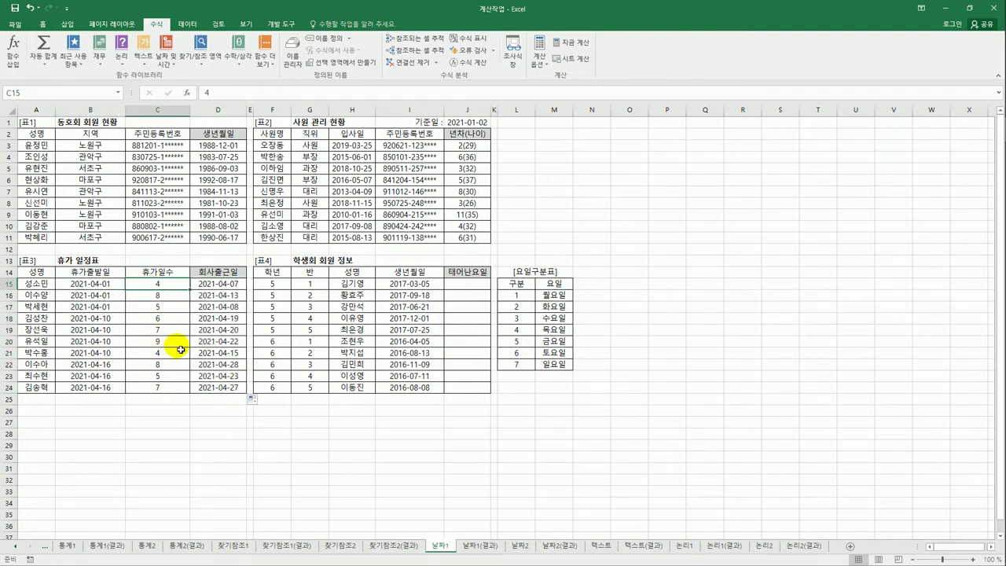
pyautogui.click(216, 285)
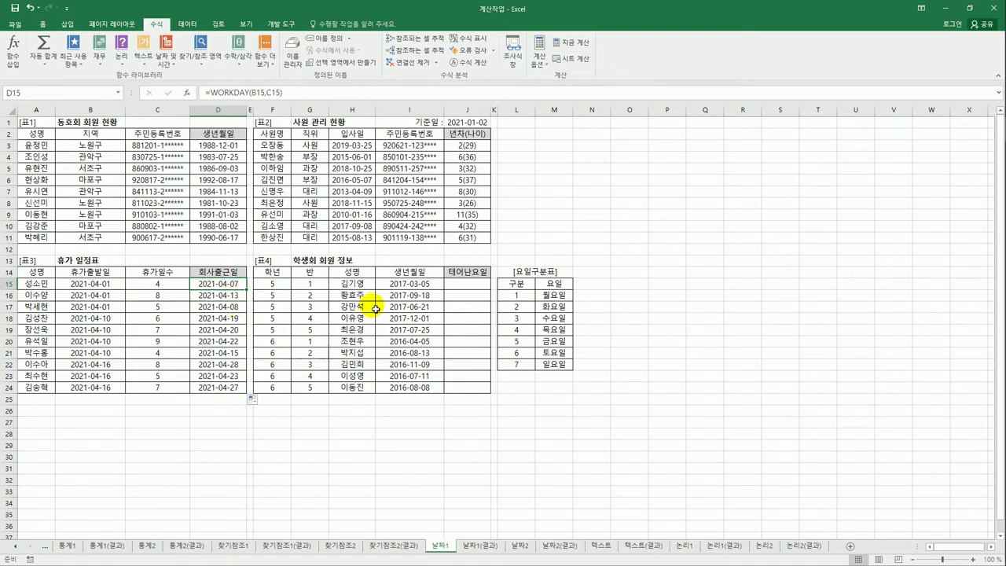
# Examine the 생년월일 values in I15:I24 and the [요일구분표] codes and weekdays in L16:M22 needed for the 태어난요일 column.
pyautogui.click(461, 284)
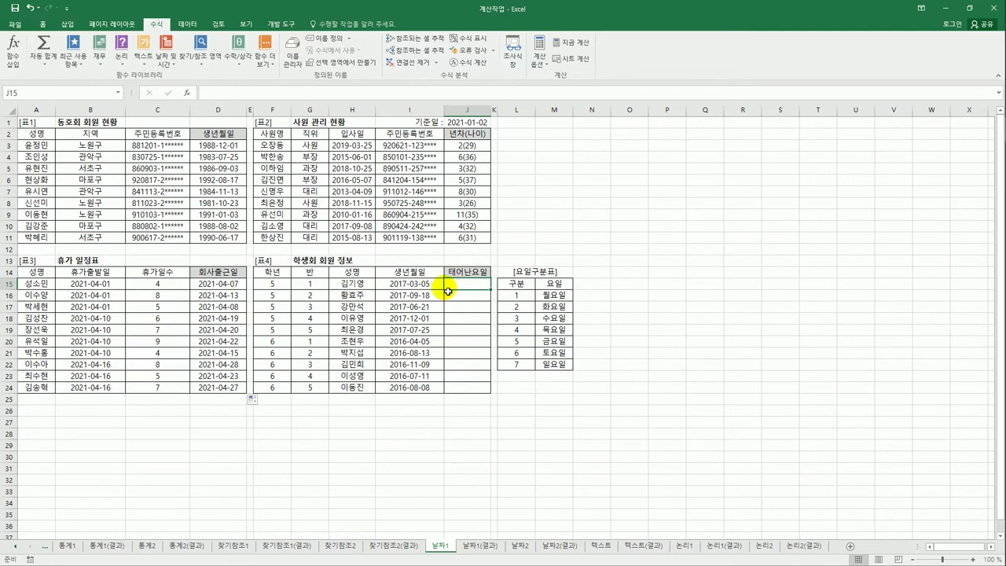
pyautogui.moveTo(516, 296); pyautogui.dragTo(552, 366)
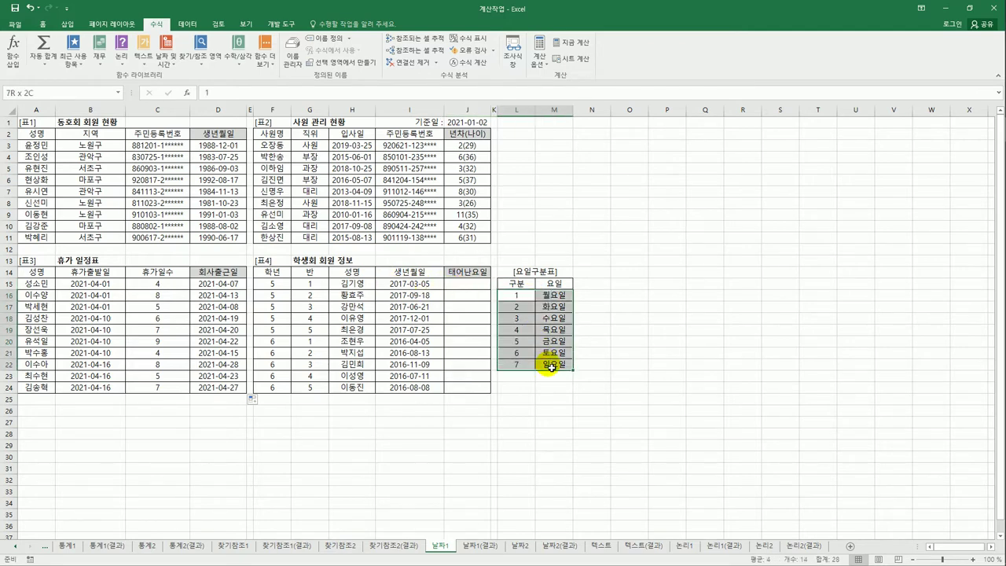
pyautogui.click(468, 288)
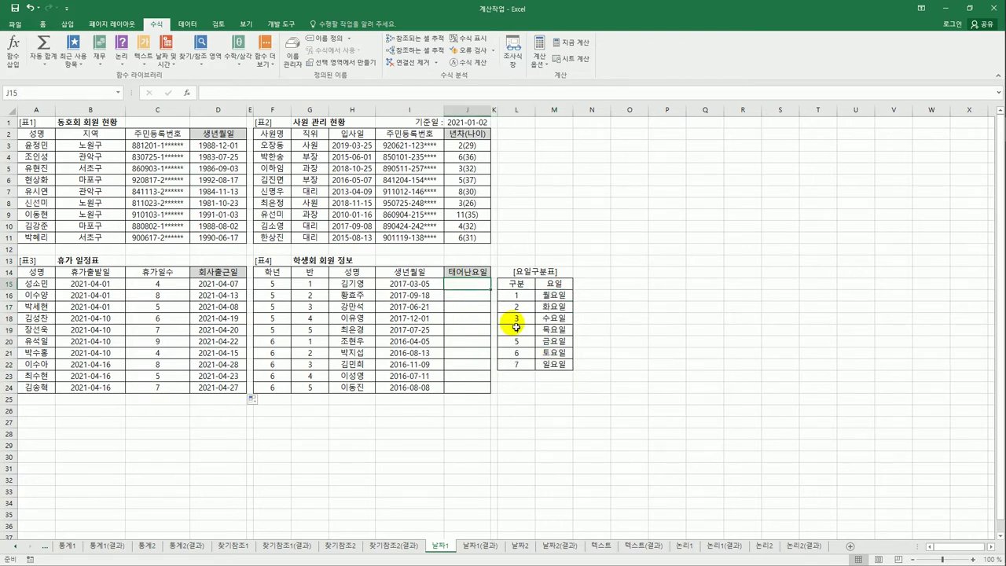
pyautogui.moveTo(431, 284); pyautogui.dragTo(431, 397)
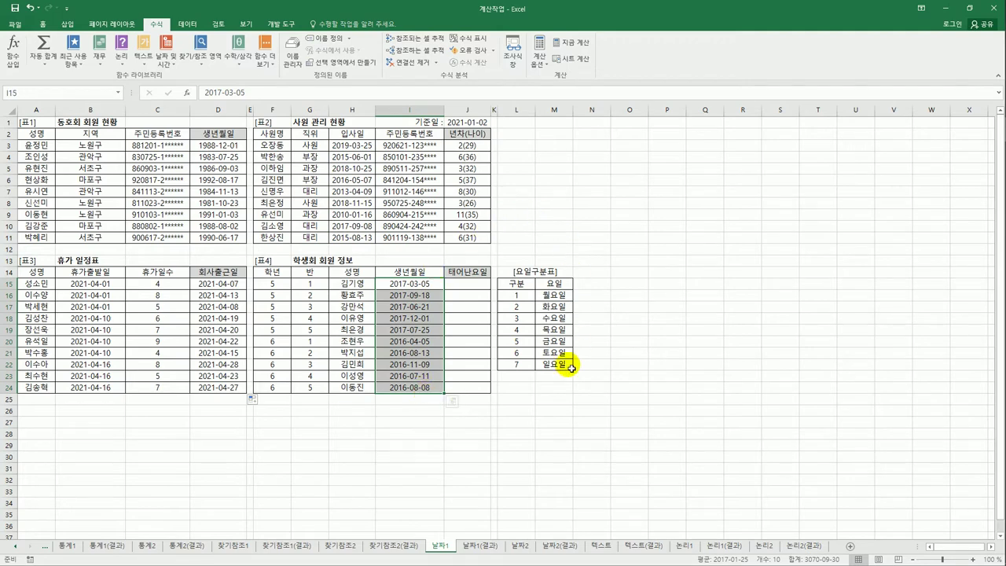
pyautogui.click(425, 295)
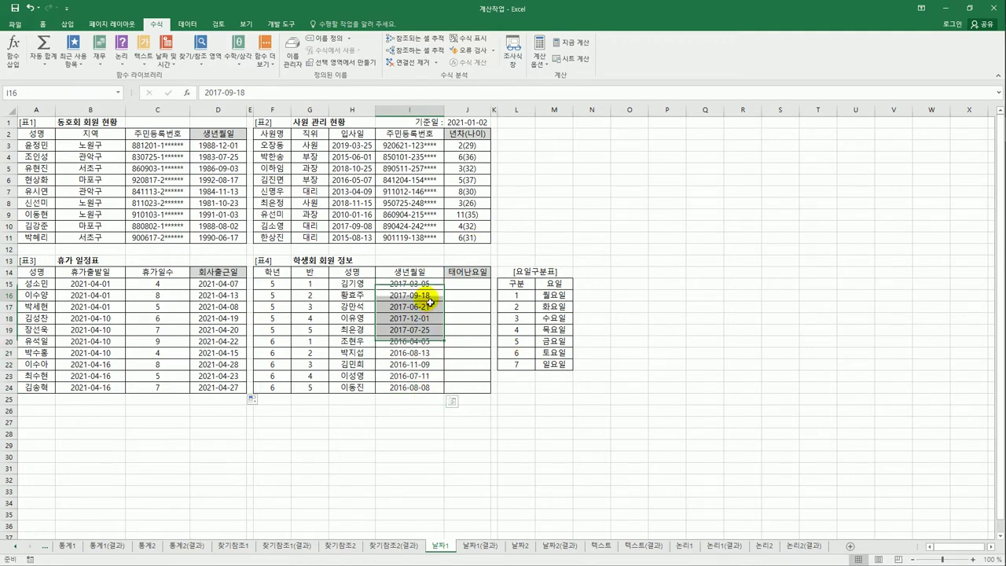
pyautogui.click(470, 290)
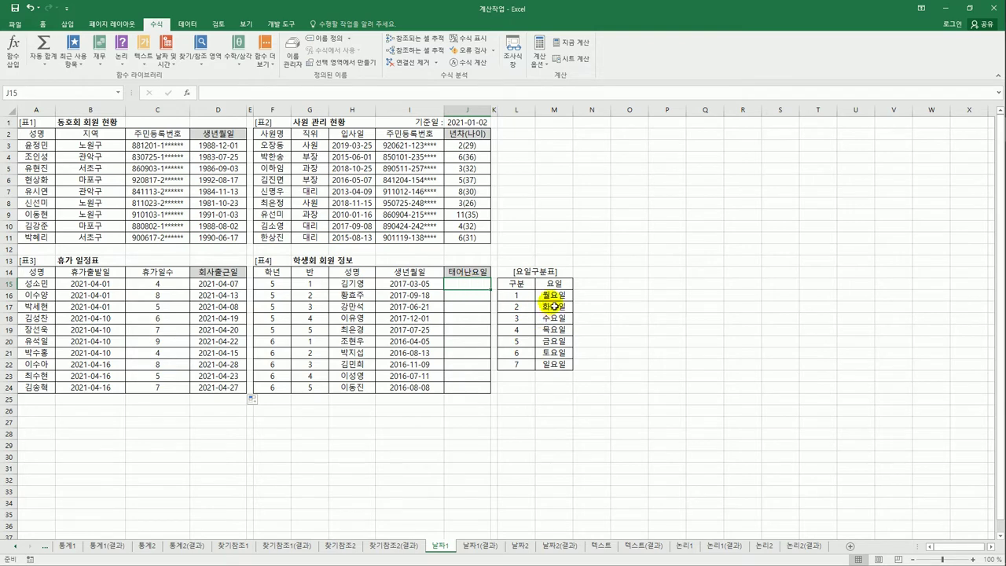
pyautogui.moveTo(529, 298); pyautogui.dragTo(525, 369)
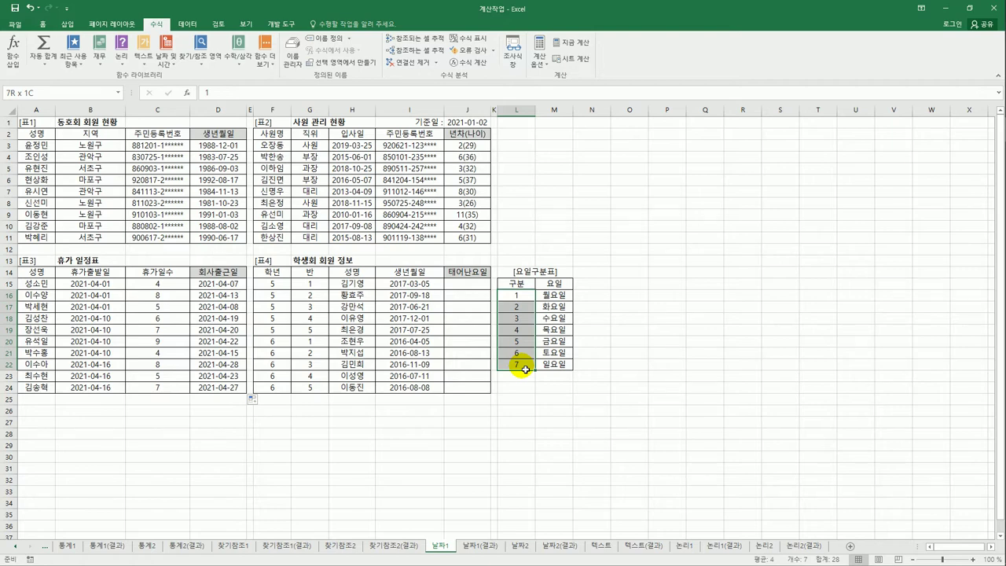
pyautogui.moveTo(526, 369)
pyautogui.mouseDown()
pyautogui.moveTo(543, 371)
pyautogui.moveTo(531, 371)
pyautogui.mouseUp()
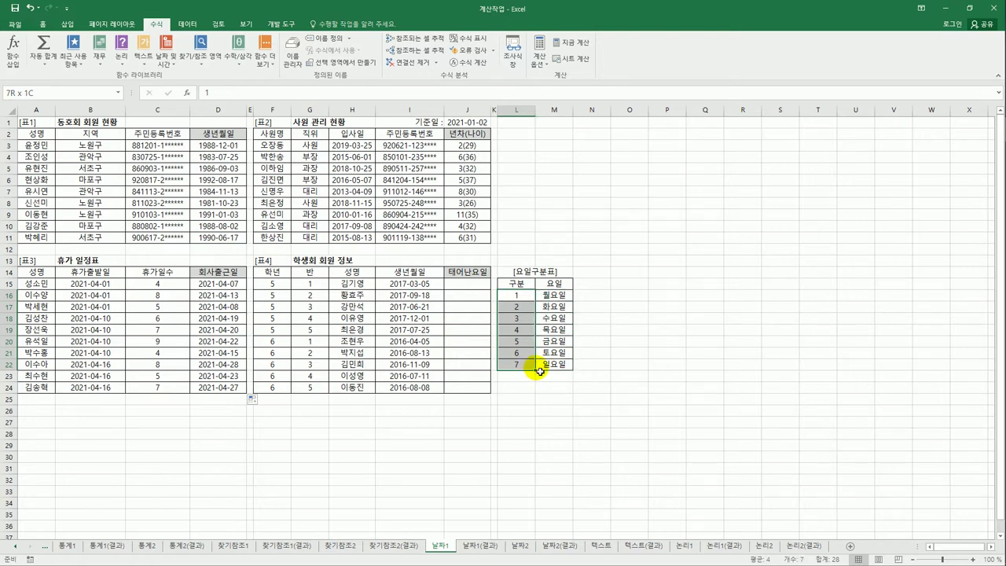
pyautogui.moveTo(431, 285); pyautogui.dragTo(425, 392)
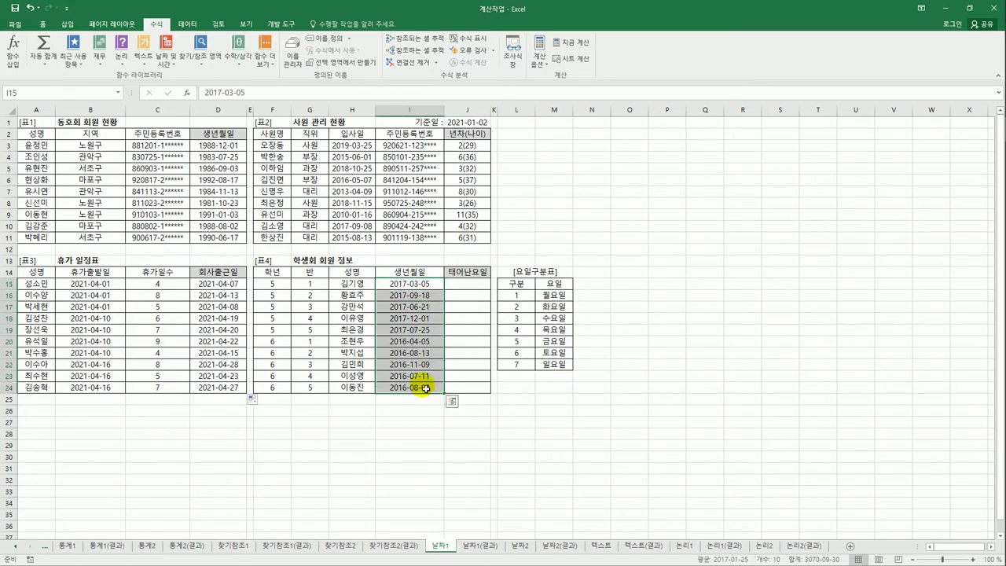
# Enter =WEEKDAY(I15,2) in J15 to get the first student's birth weekday number, counting Monday as 1.
pyautogui.click(468, 288)
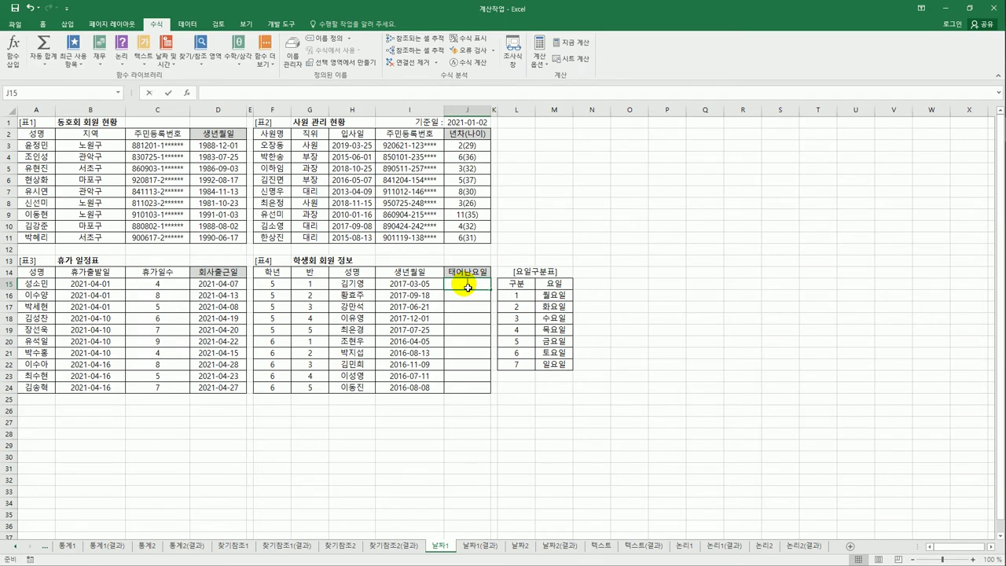
pyautogui.write('=w')
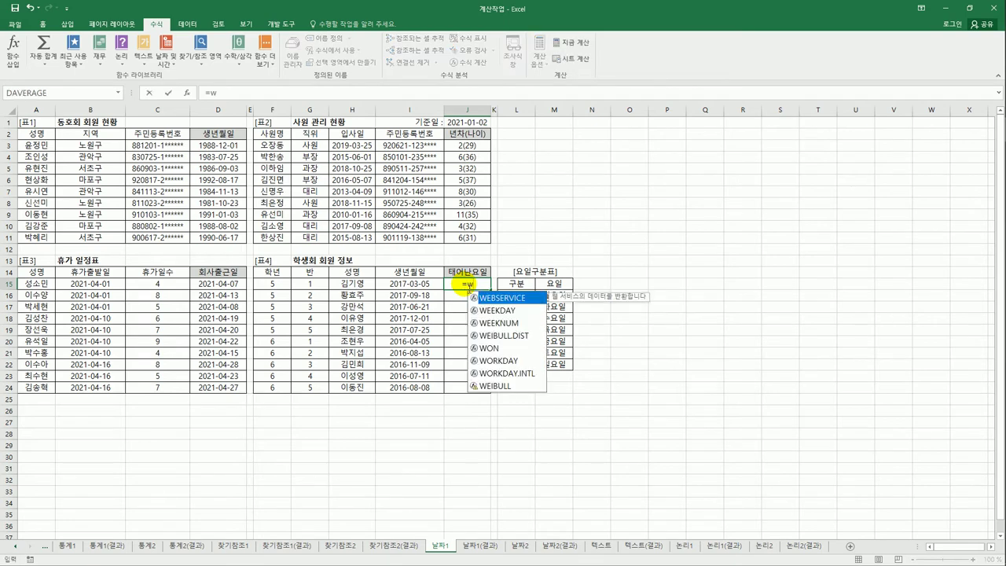
pyautogui.press('Down')
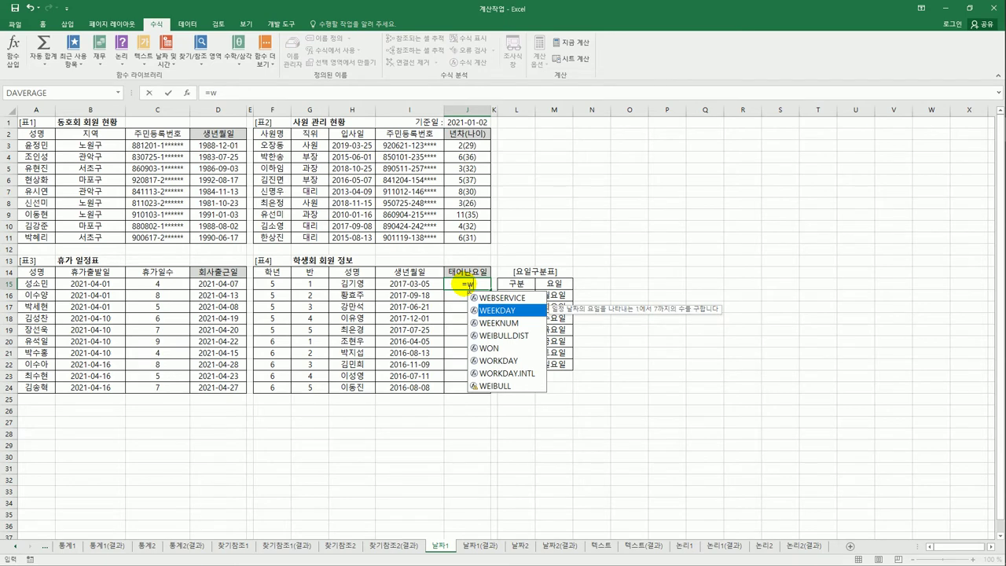
pyautogui.doubleClick(505, 313)
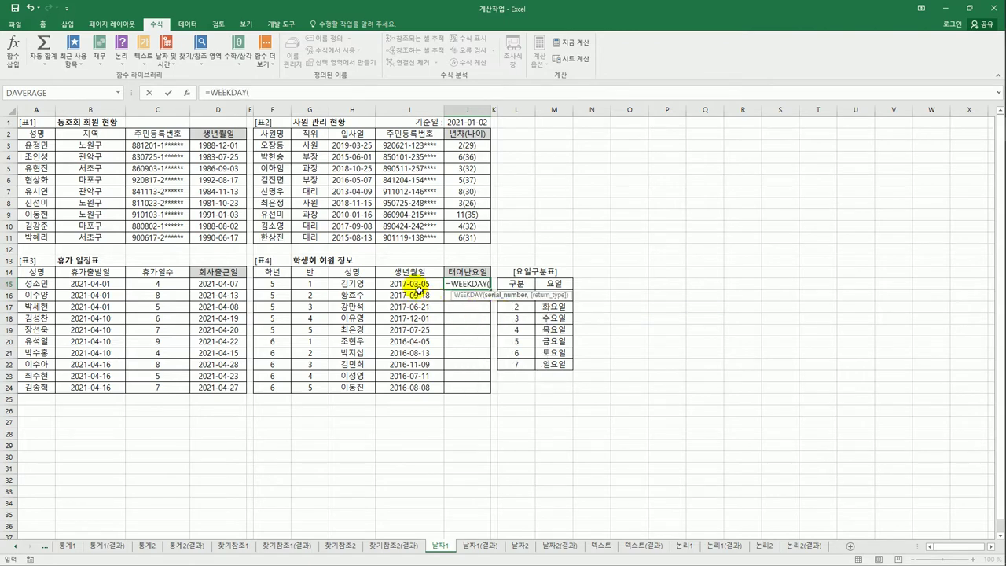
pyautogui.click(409, 284)
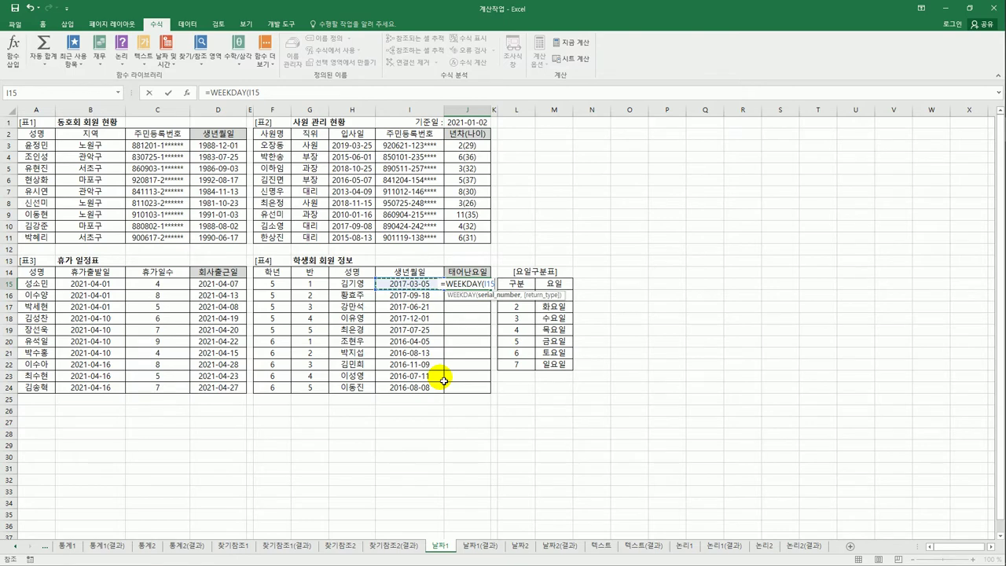
pyautogui.write(',')
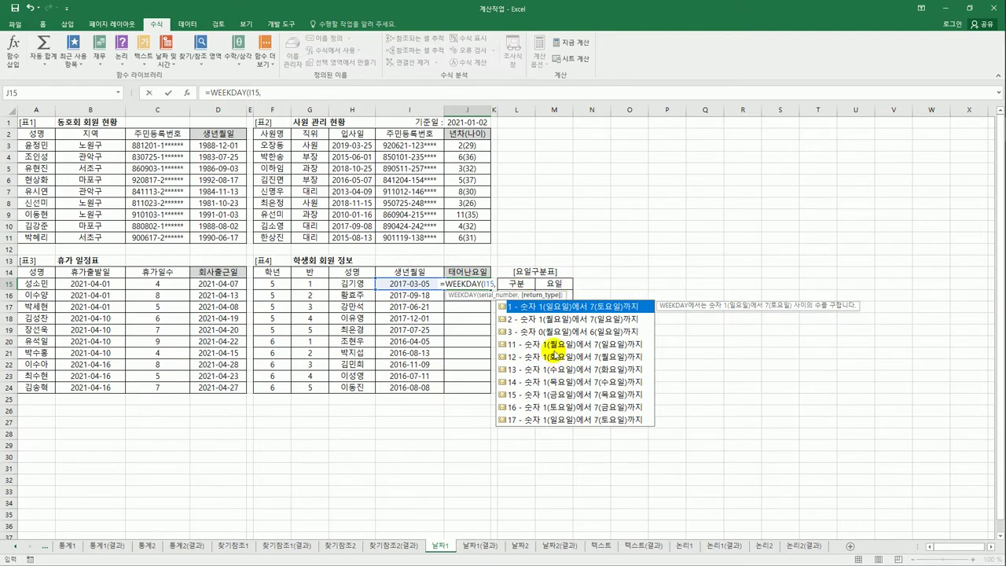
pyautogui.click(554, 320)
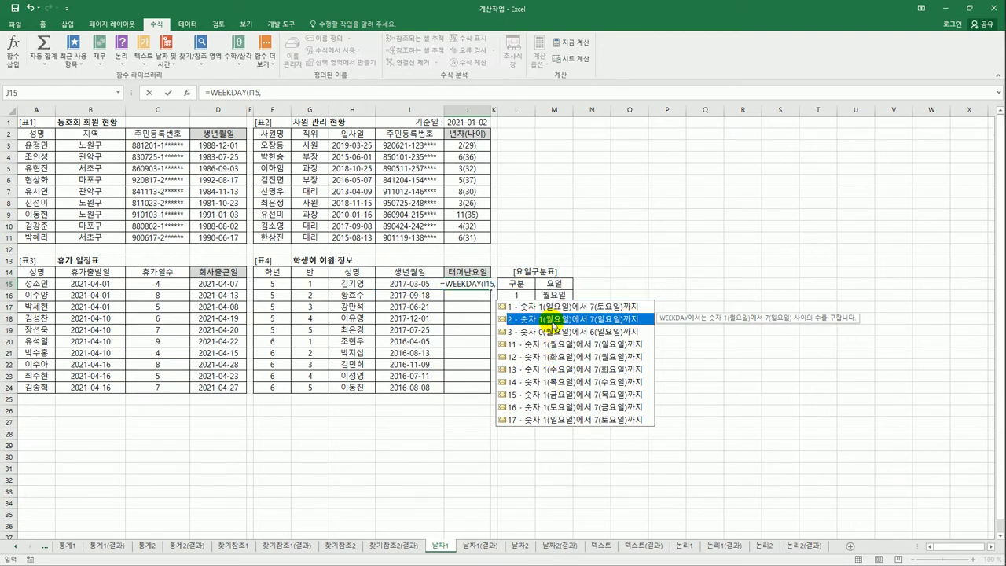
pyautogui.doubleClick(554, 320)
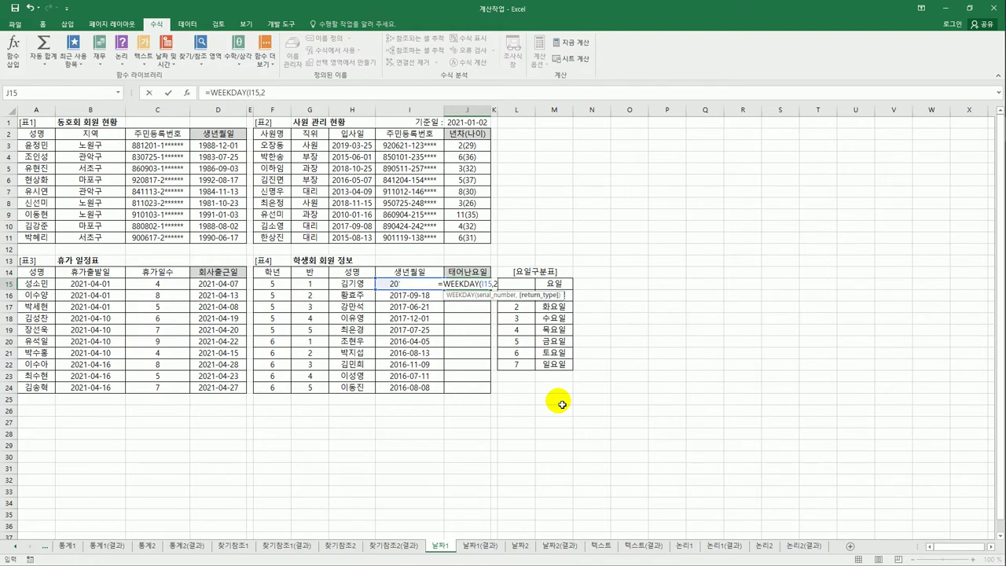
pyautogui.write(')')
pyautogui.press('Return')
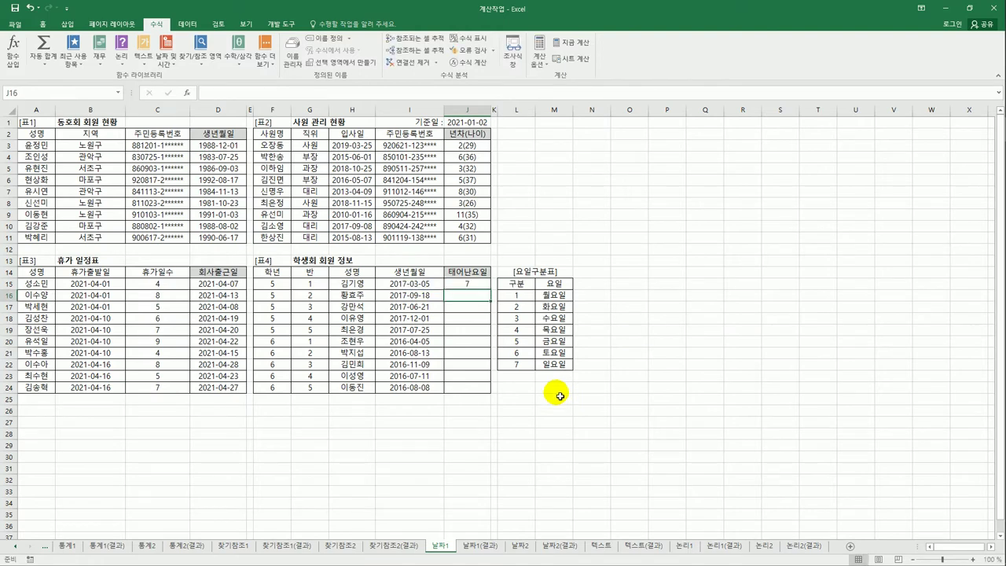
# Fill the WEEKDAY formula from J15 down through J24 to check the weekday numbers against the [요일구분표] codes.
pyautogui.click(519, 297)
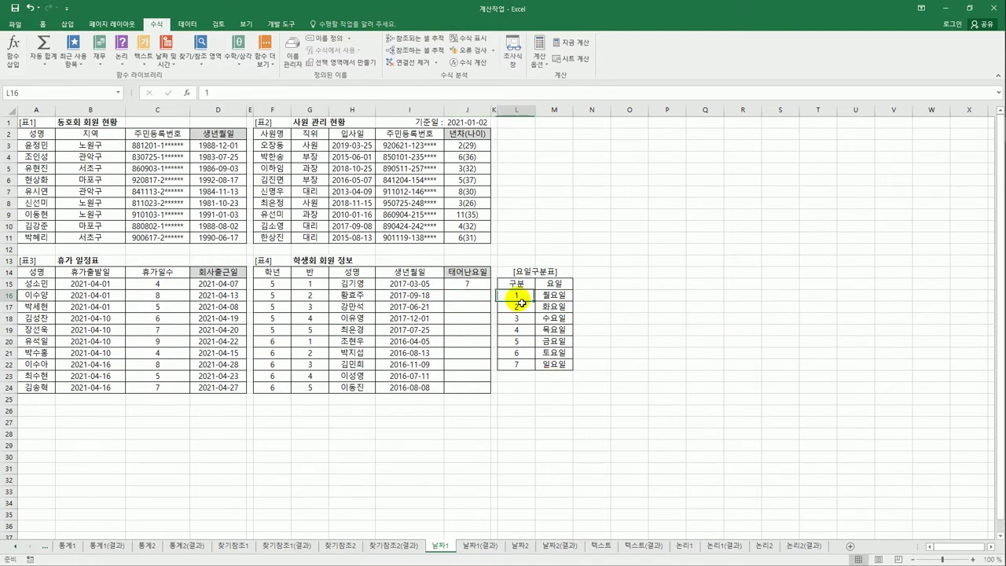
pyautogui.click(479, 285)
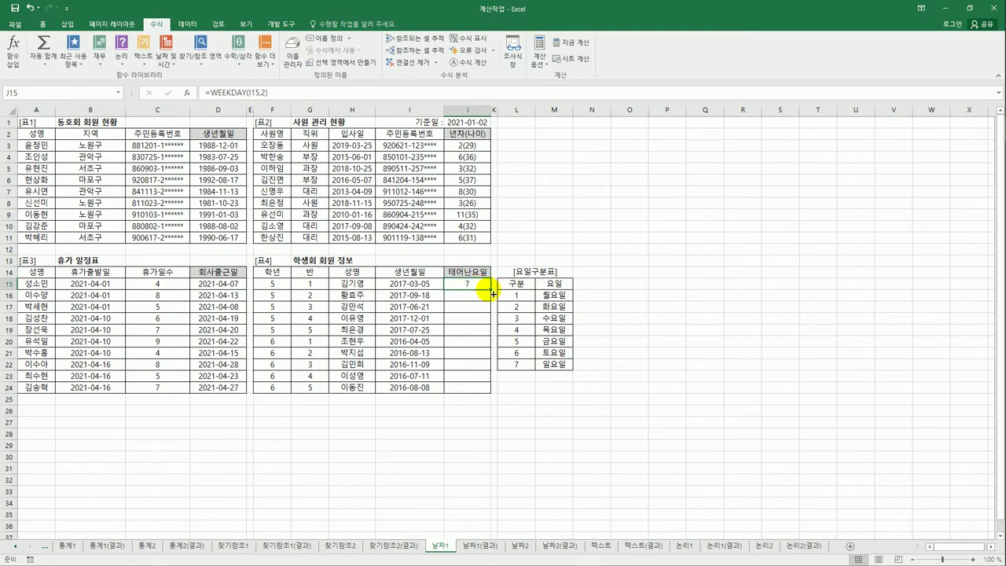
pyautogui.moveTo(490, 291); pyautogui.dragTo(495, 394)
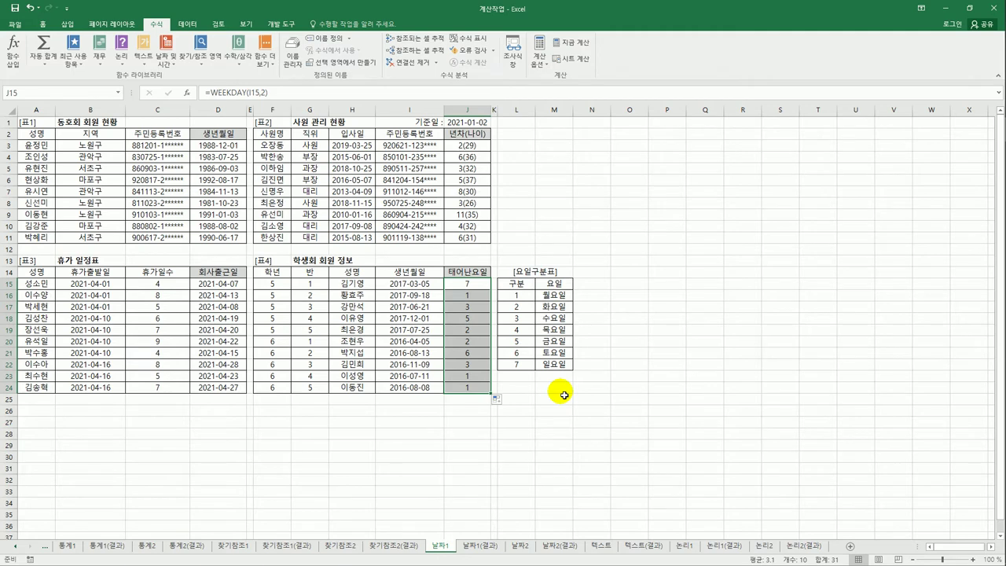
# Wrap the WEEKDAY formula in J15 in a VLOOKUP function, using WEEKDAY(I15,2) as the lookup value.
pyautogui.click(475, 286)
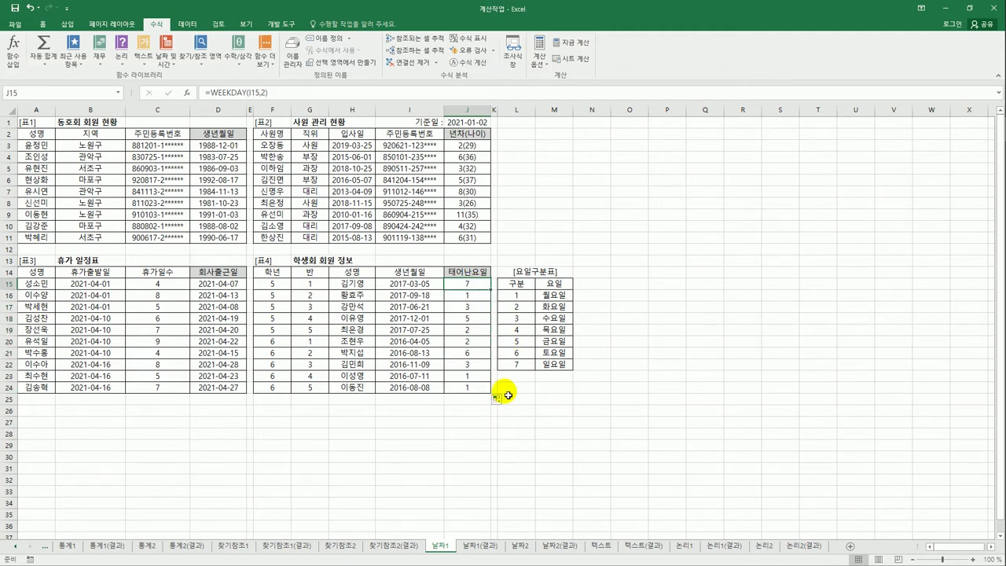
pyautogui.click(213, 92)
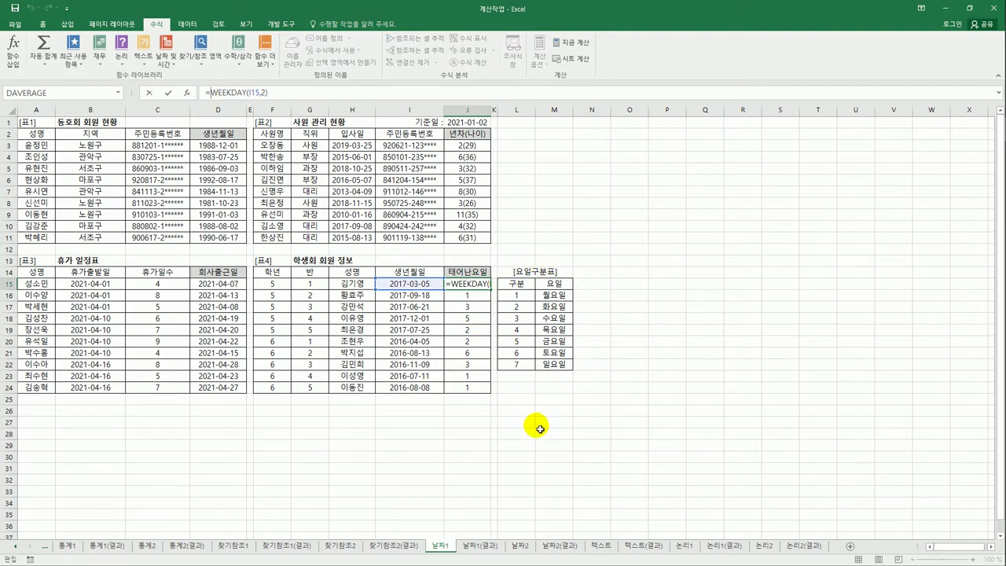
pyautogui.write('v')
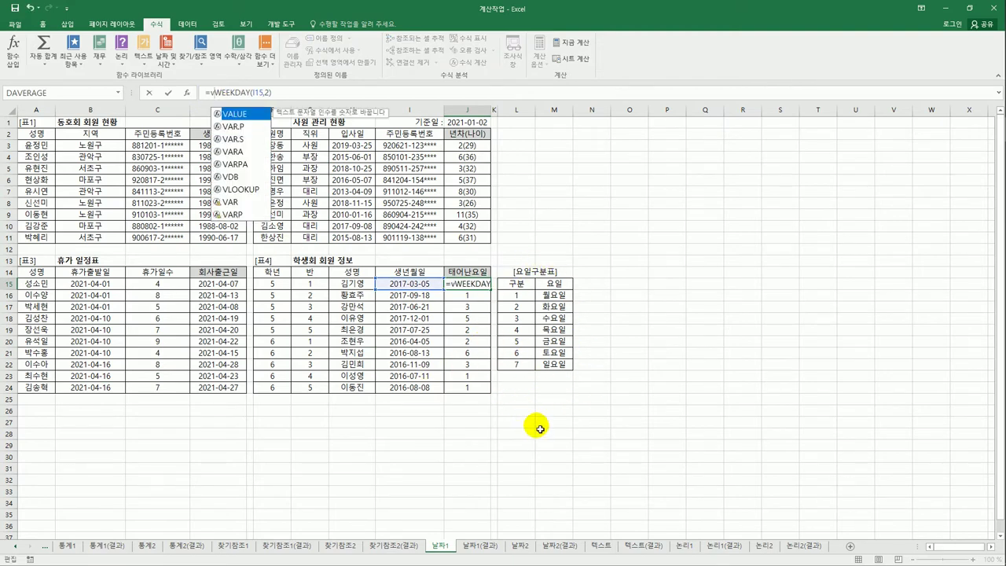
pyautogui.write('l')
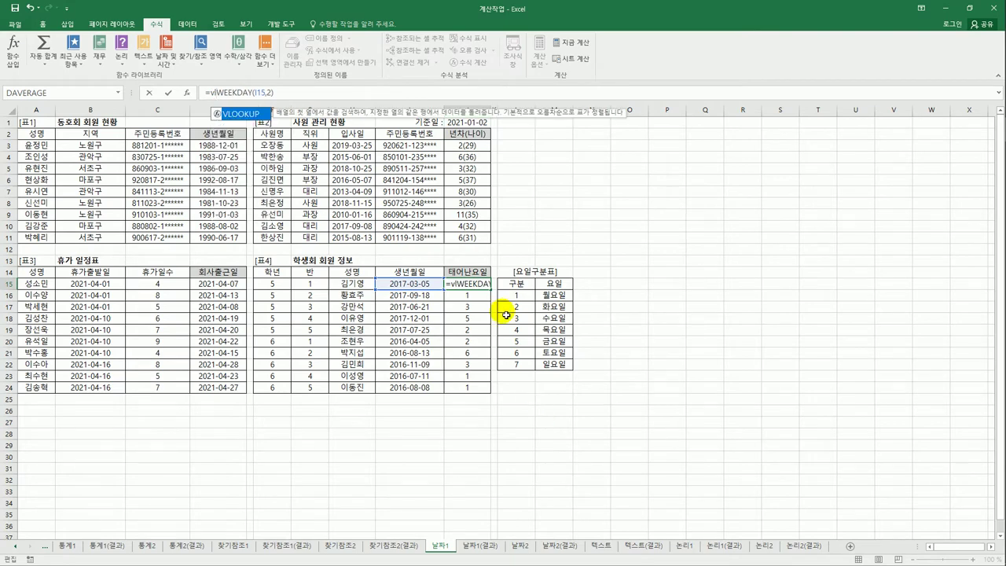
pyautogui.doubleClick(246, 113)
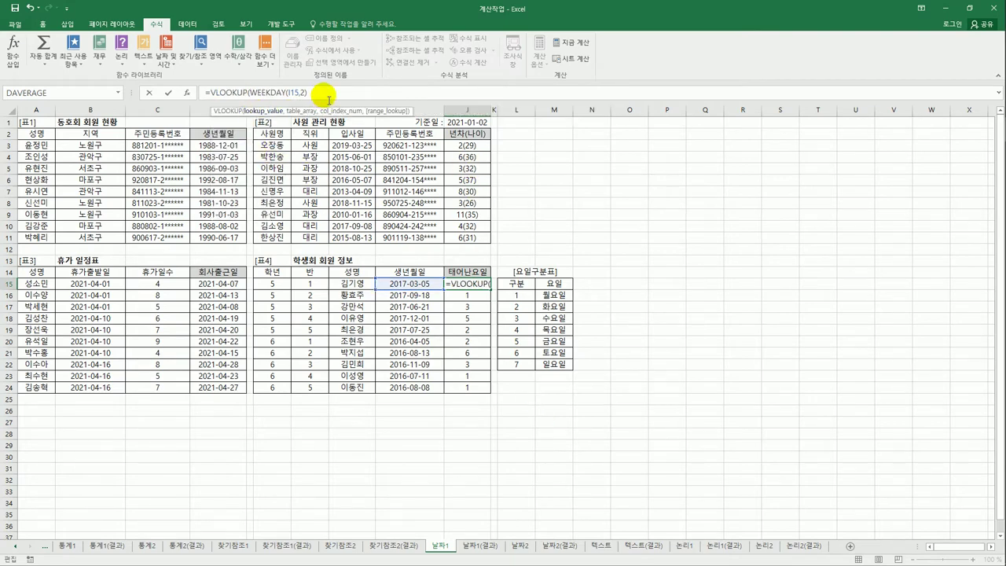
pyautogui.write(',')
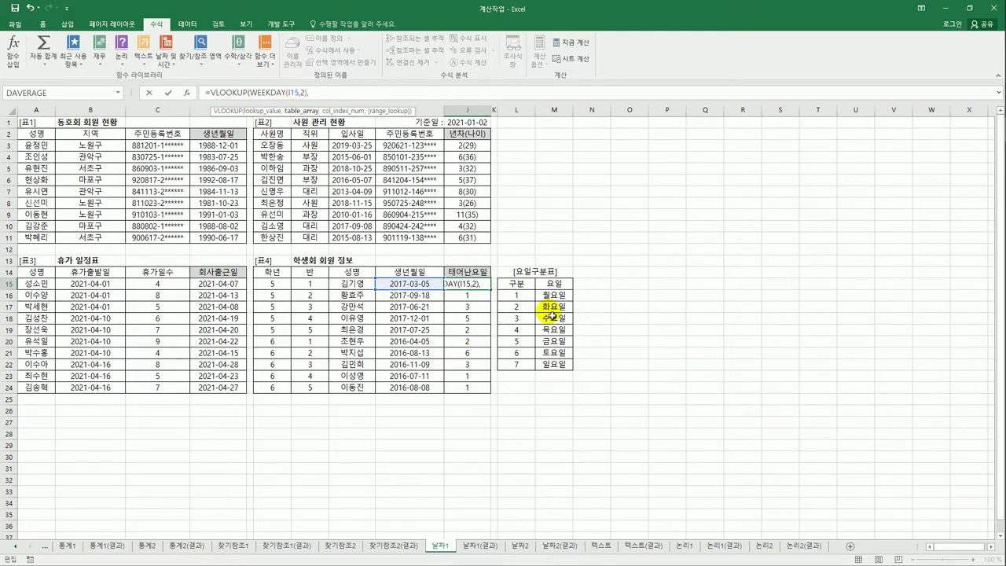
# Complete the J15 VLOOKUP with the absolute table range $L$16:$M$22, column 2 and exact match FALSE.
pyautogui.moveTo(522, 294); pyautogui.dragTo(547, 365)
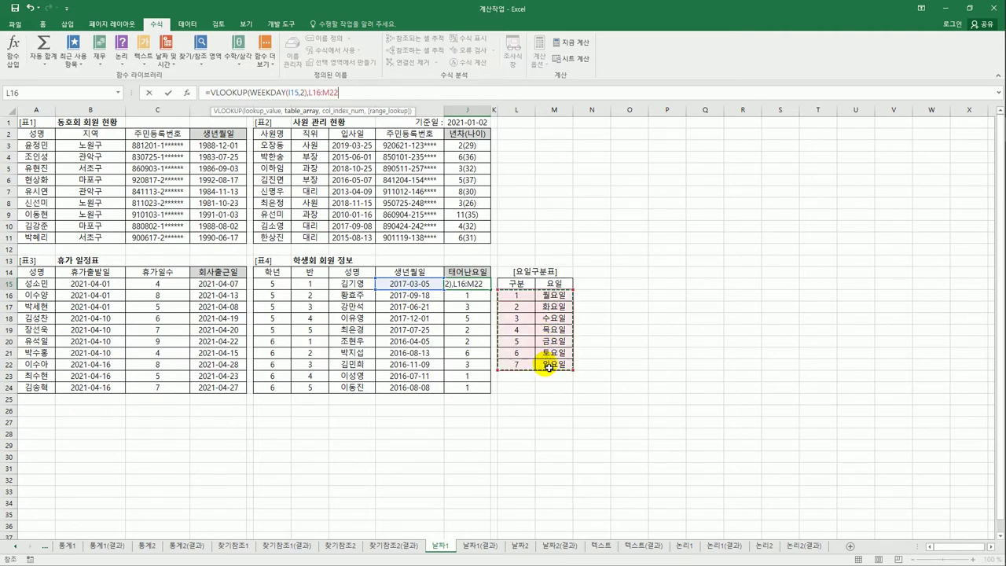
pyautogui.press('F4')
pyautogui.write(',')
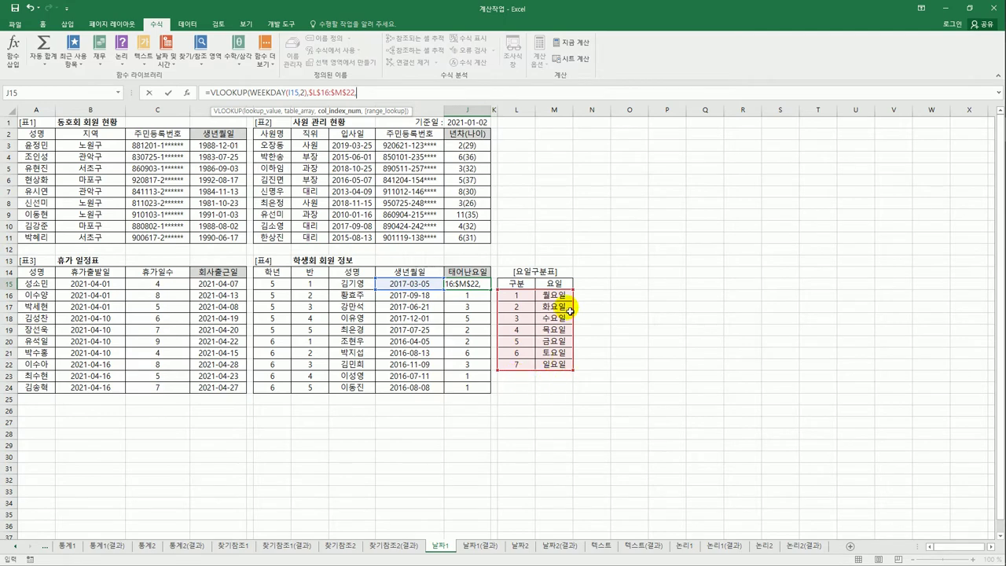
pyautogui.write('2')
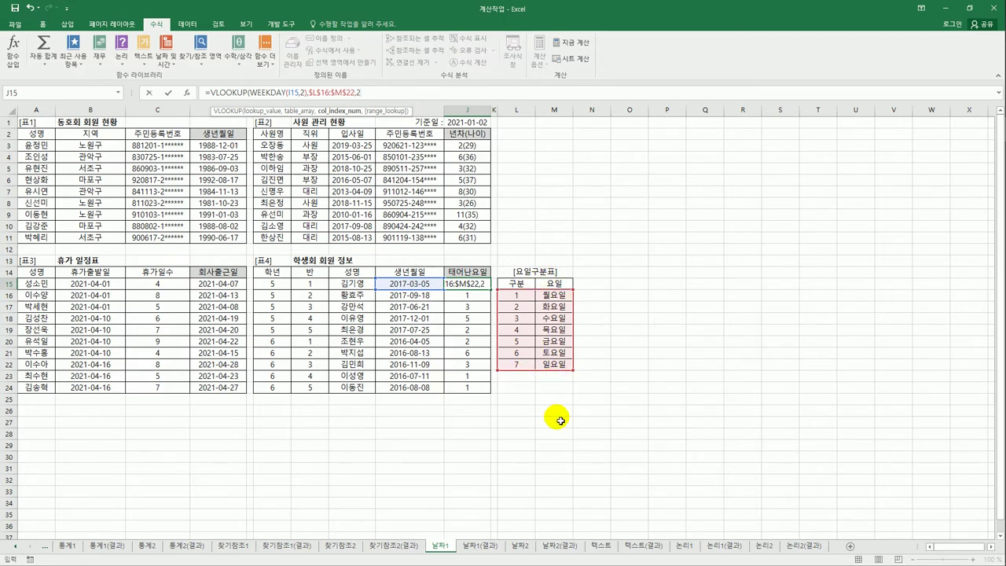
pyautogui.write(',')
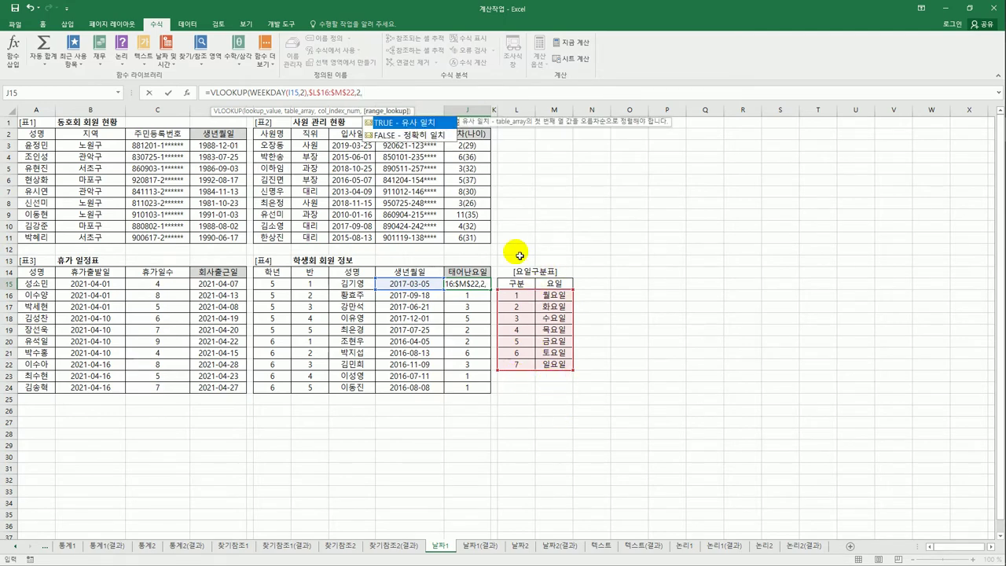
pyautogui.doubleClick(417, 137)
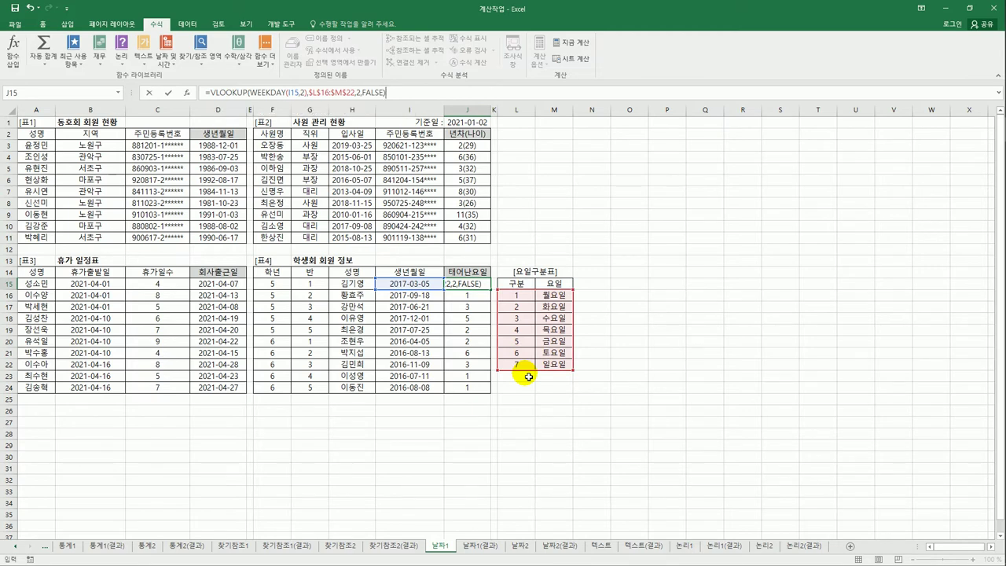
pyautogui.press('Return')
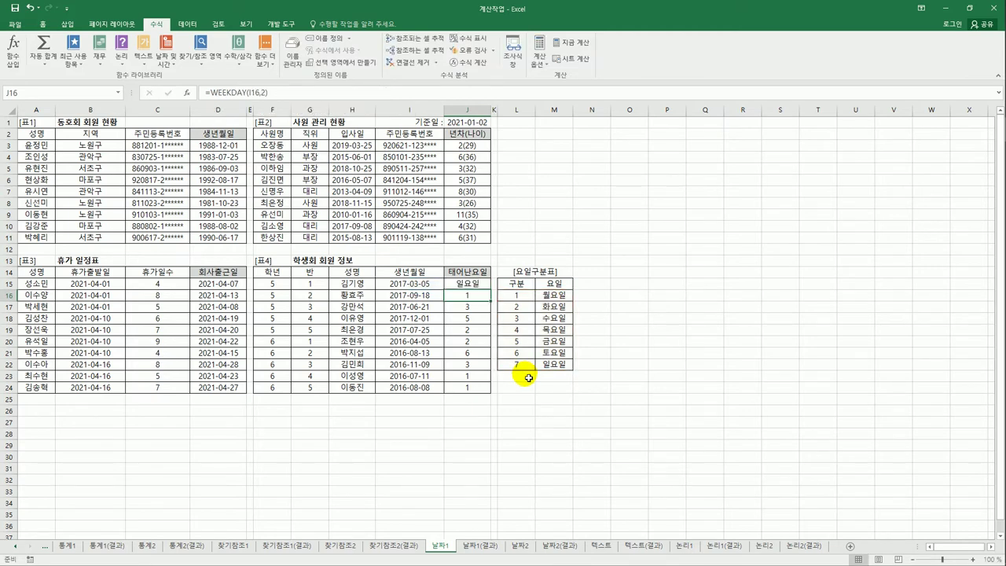
# Fill the VLOOKUP formula from J15 down through J24 and check the formula in J24.
pyautogui.click(485, 283)
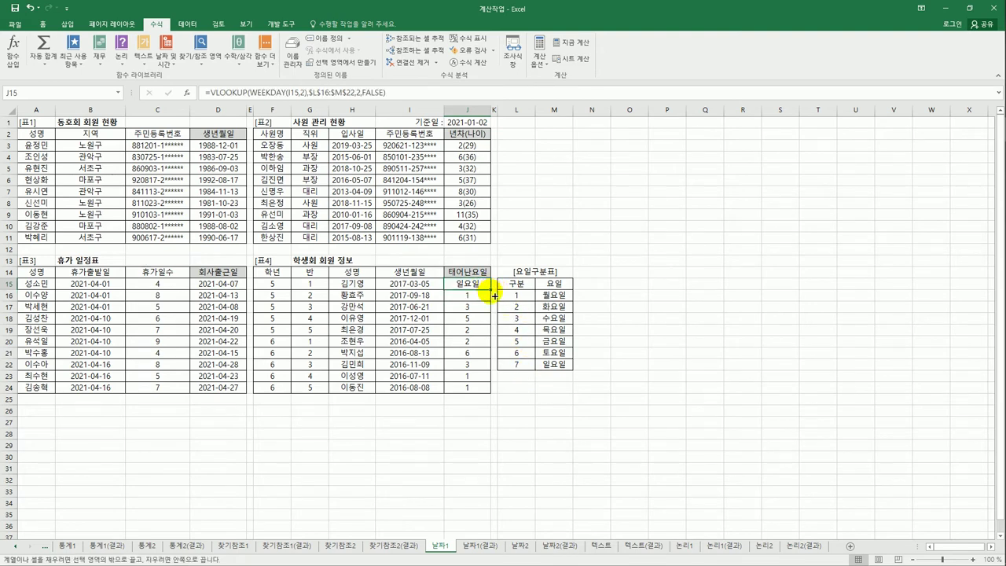
pyautogui.moveTo(494, 293); pyautogui.dragTo(492, 398)
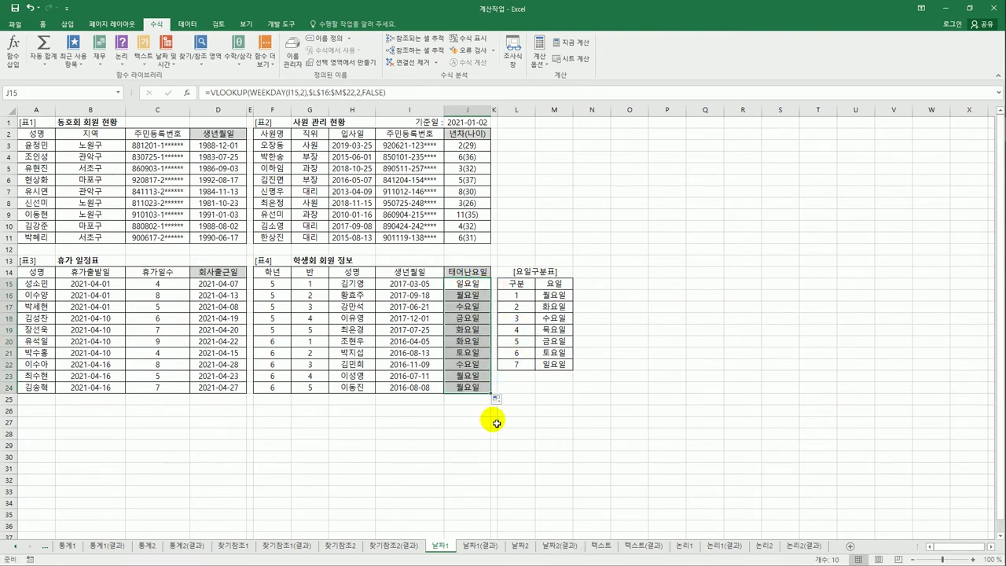
pyautogui.click(481, 392)
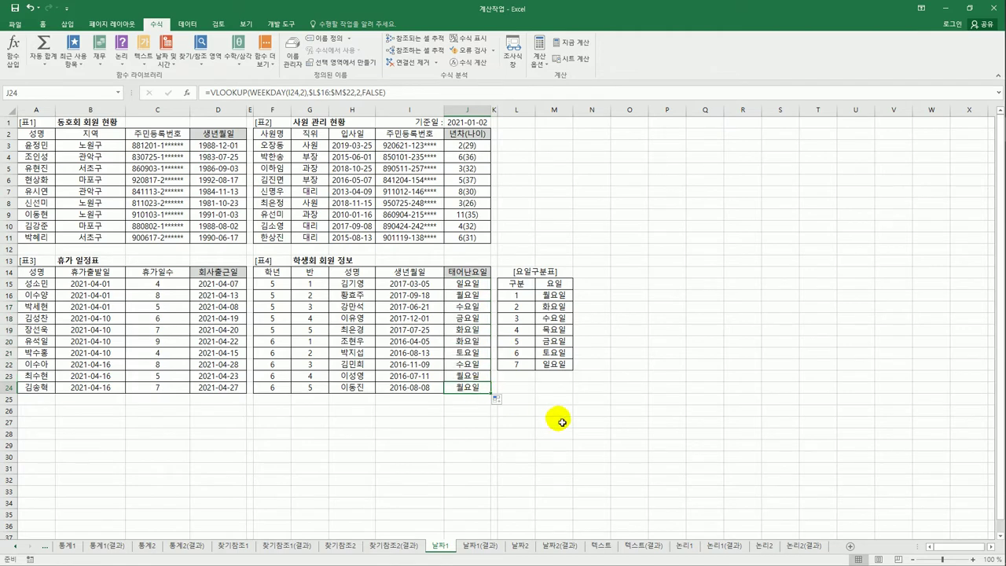
# Compare the completed columns on the 날짜1 sheet with the answers on the 날짜1(결과) sheet.
pyautogui.click(475, 550)
pyautogui.click(442, 545)
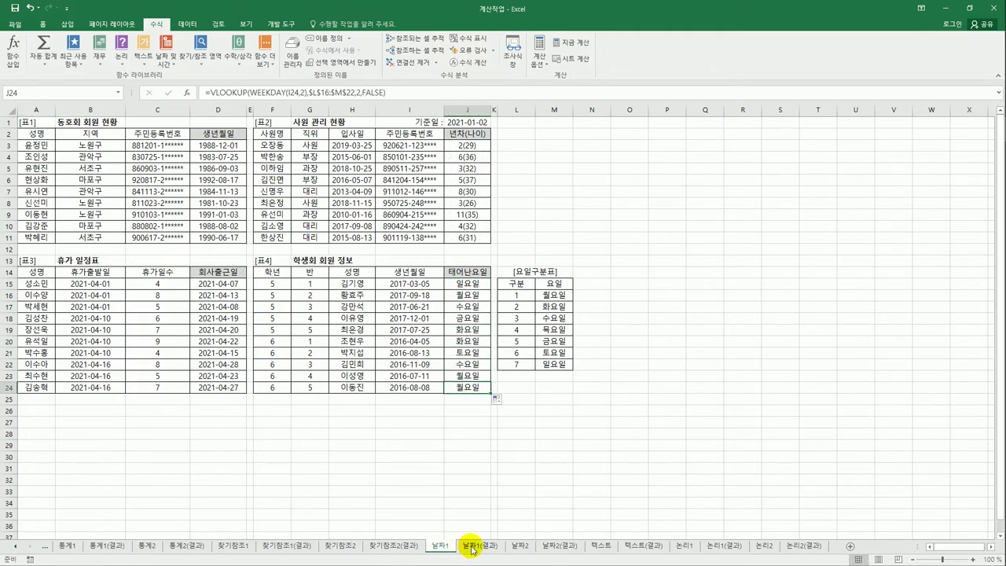
pyautogui.click(470, 547)
pyautogui.click(443, 550)
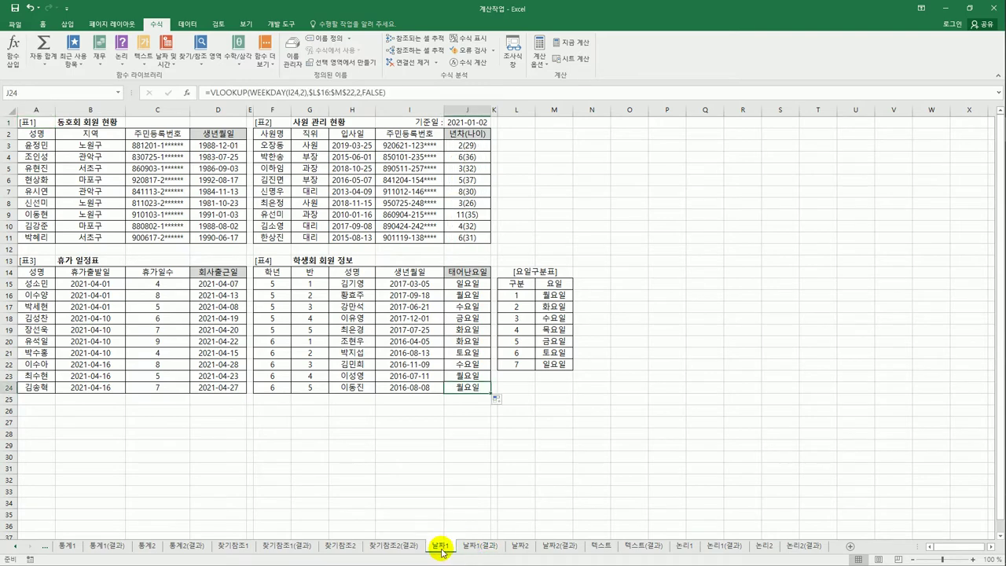
pyautogui.click(470, 550)
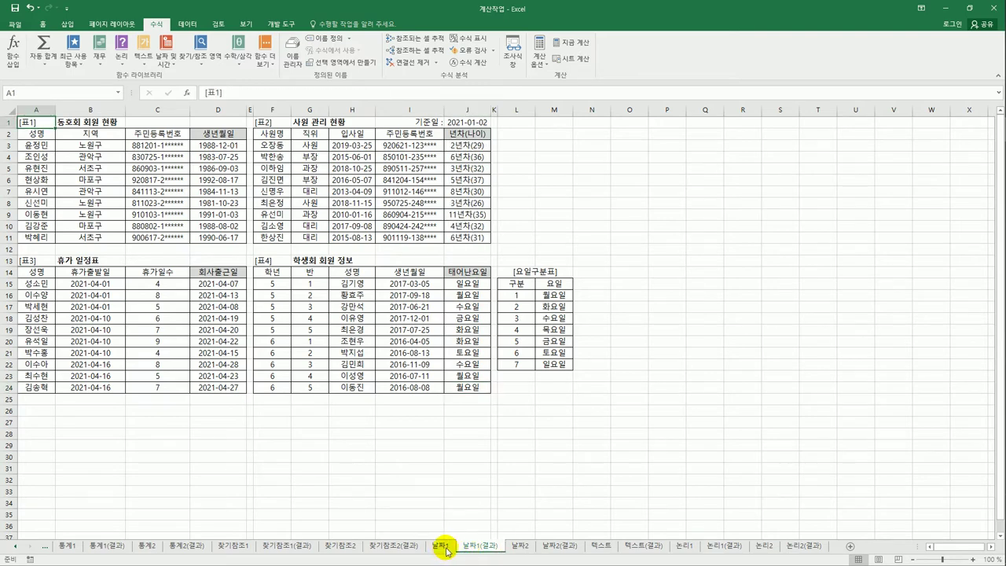
pyautogui.click(441, 546)
pyautogui.click(476, 548)
pyautogui.click(440, 545)
# Insert 년차 before the opening parenthesis in the J3 formula so that its text part reads "년차(".
pyautogui.click(467, 146)
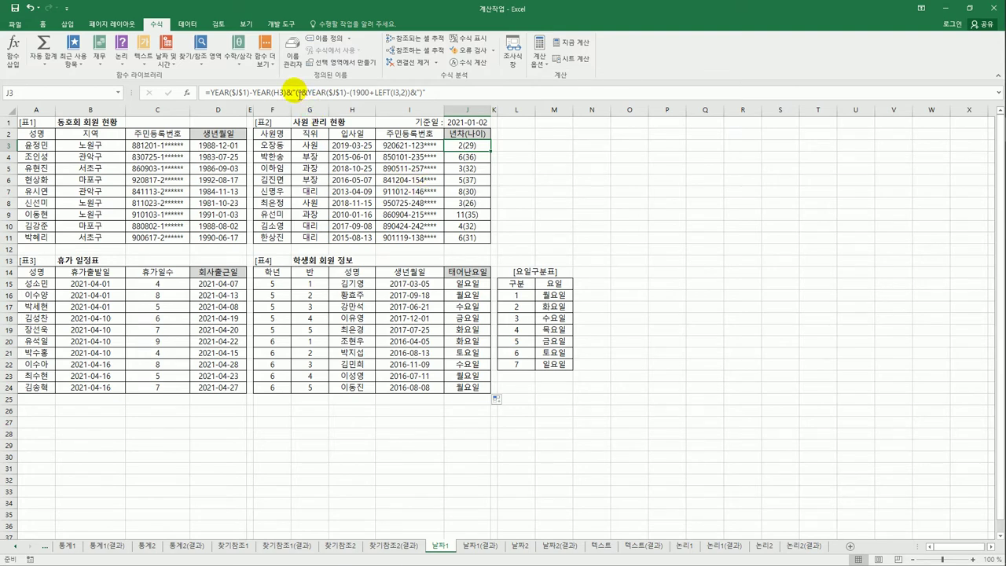
pyautogui.click(300, 93)
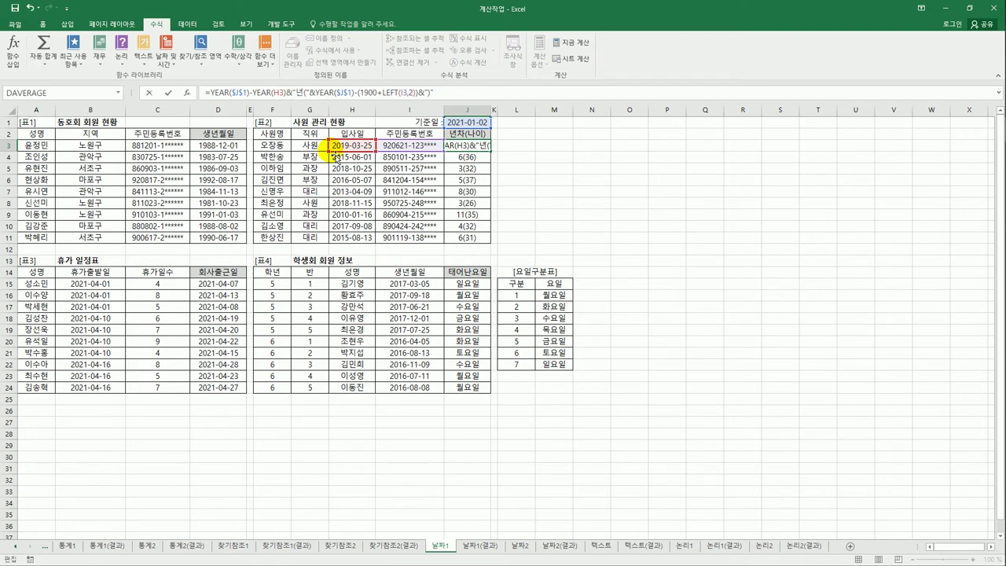
pyautogui.press('Return')
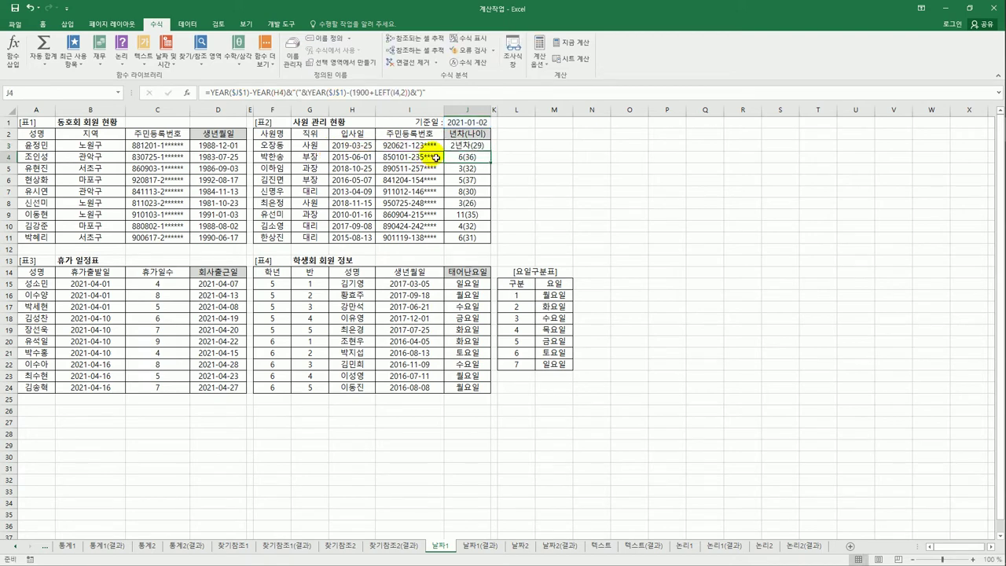
# Fill the corrected 년차(나이) formula from J3 down through J11 and compare the column with the 날짜1(결과) sheet.
pyautogui.click(463, 144)
pyautogui.moveTo(487, 151); pyautogui.dragTo(482, 248)
pyautogui.click(464, 142)
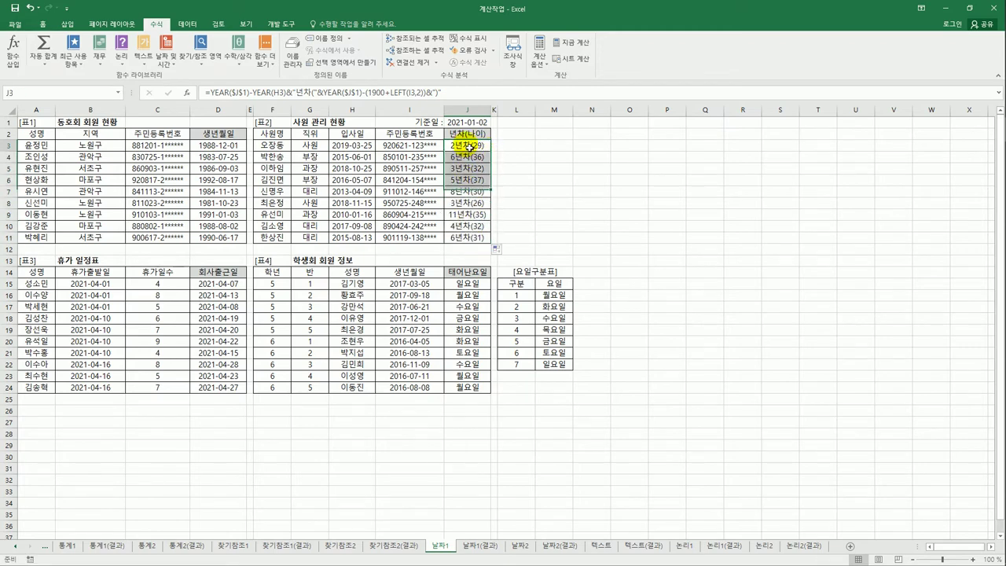
pyautogui.click(475, 545)
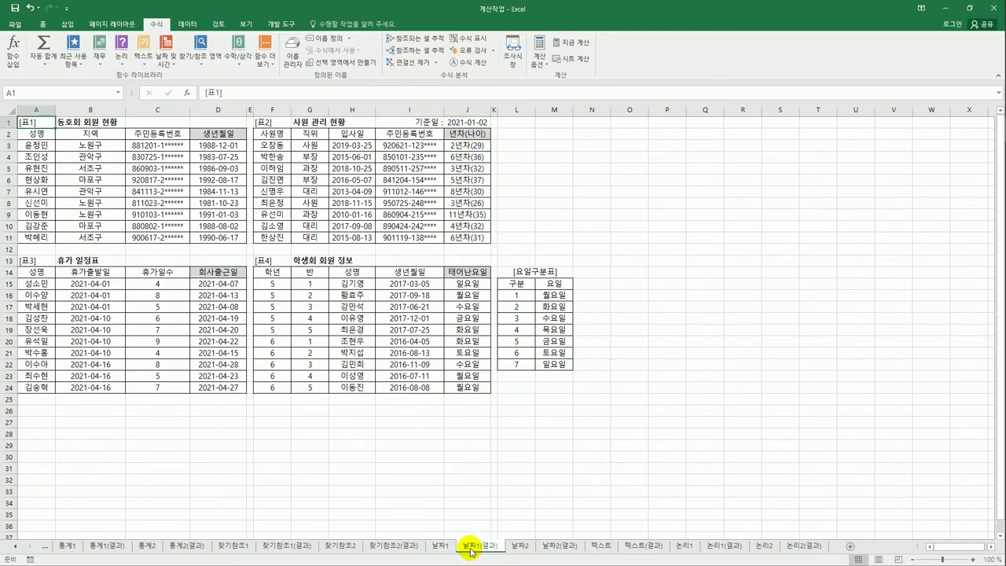
# Compare the finished 날짜1 sheet once more with the answers on the 날짜1(결과) sheet.
pyautogui.click(447, 553)
pyautogui.click(471, 545)
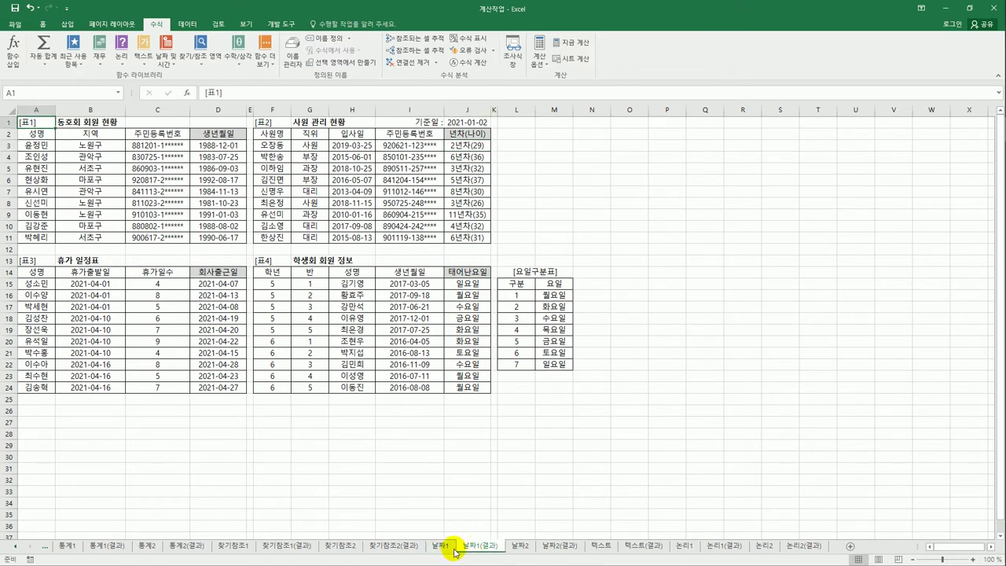
pyautogui.click(452, 546)
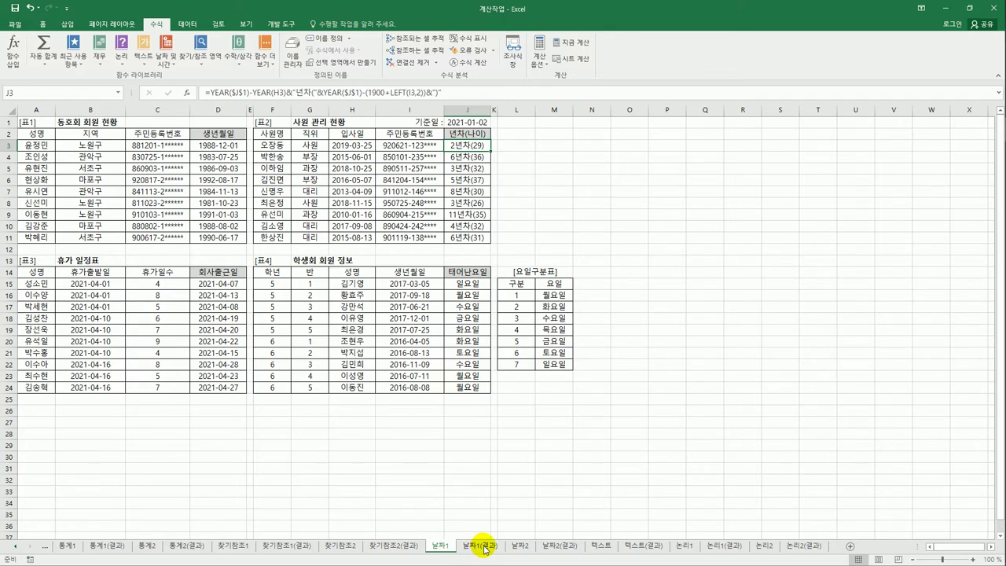
pyautogui.click(484, 546)
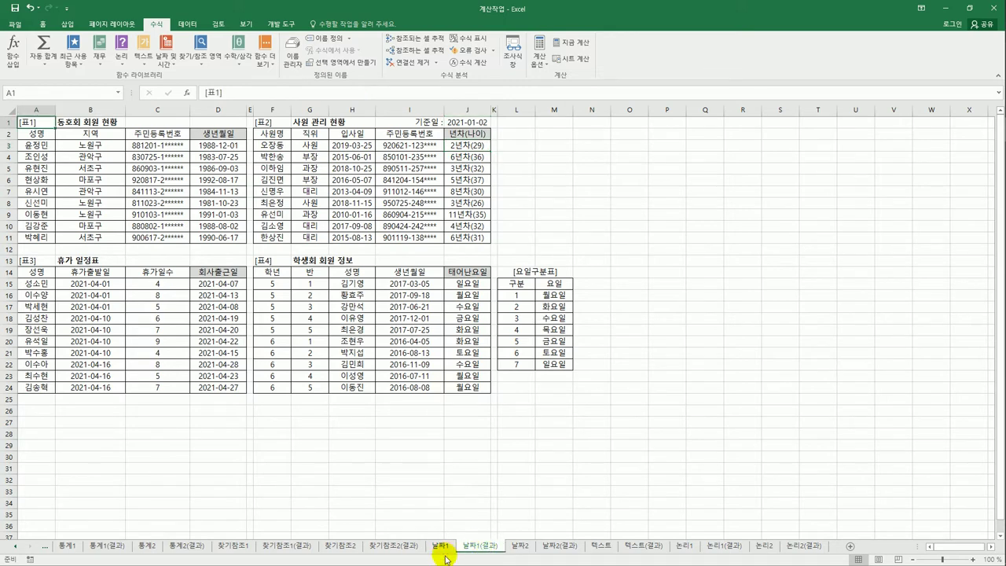
# Look over the blank 요일 column on the 날짜2 sheet and review the WEEKDAY(I15,2) part of the J15 formula on the 날짜1 sheet.
pyautogui.click(517, 546)
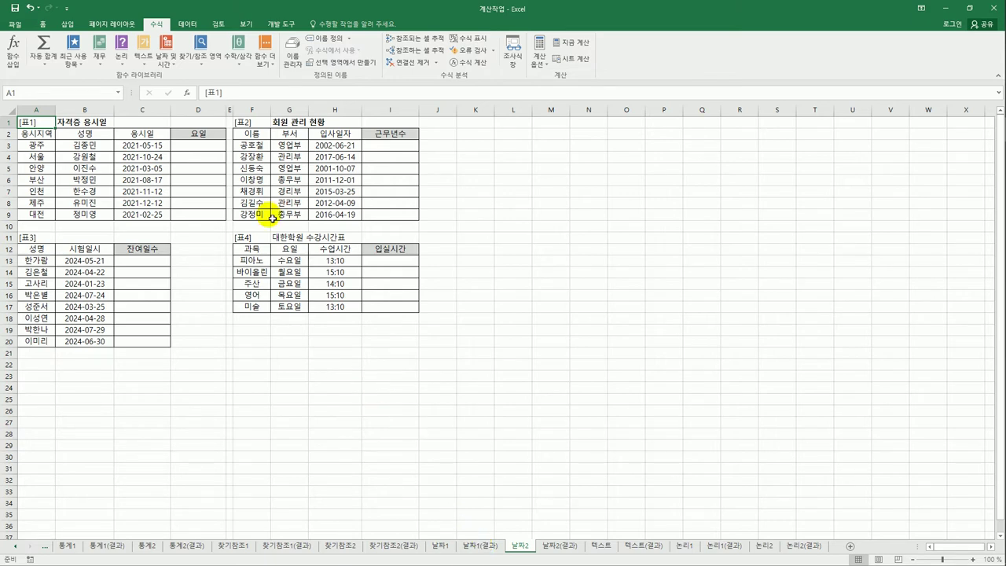
pyautogui.click(218, 153)
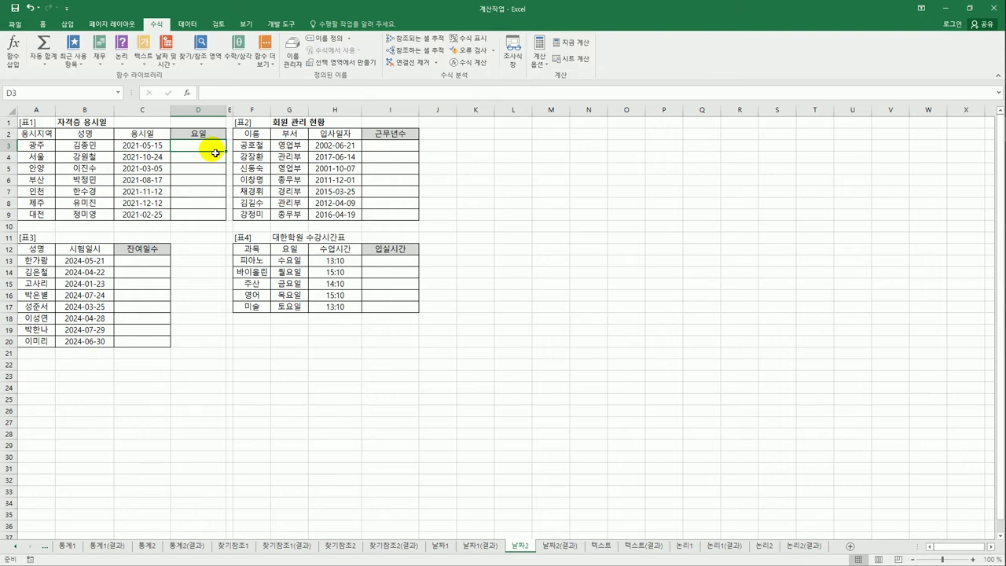
pyautogui.click(438, 546)
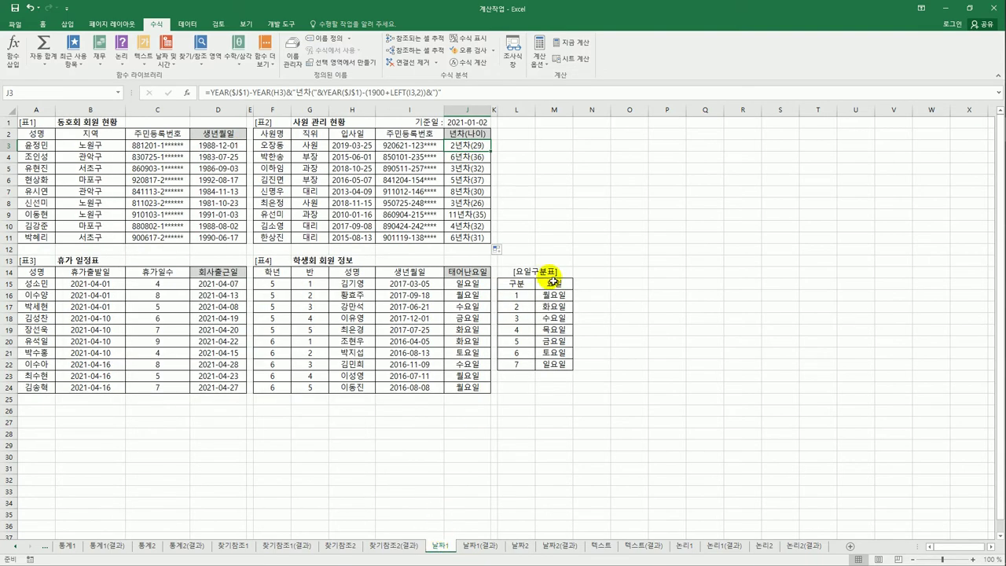
pyautogui.click(468, 284)
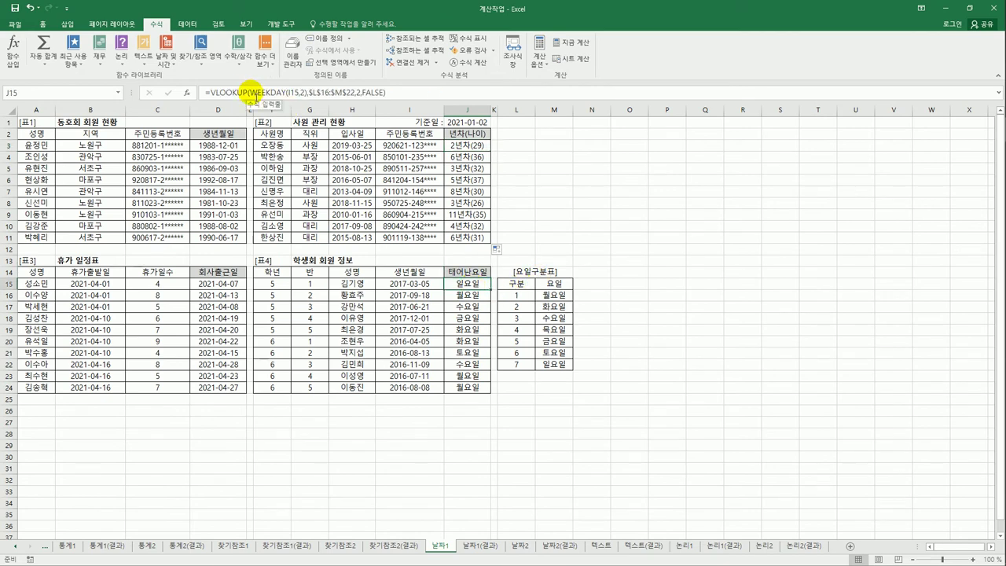
pyautogui.moveTo(250, 92); pyautogui.dragTo(311, 96)
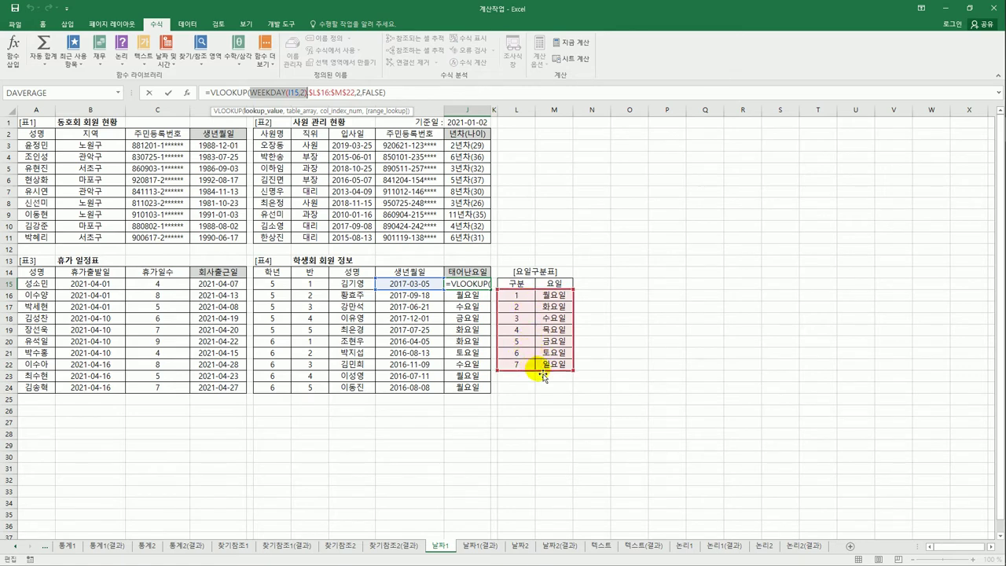
pyautogui.hotkey('ctrl', 'Return')
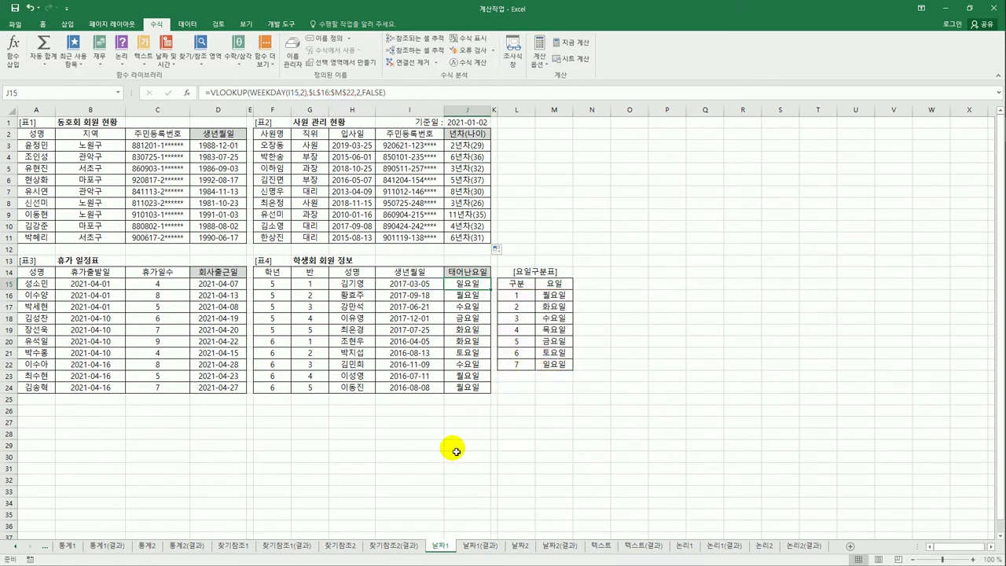
# Enter =WEEKDAY(C3,2) in cell D3 of the 요일 column on the 날짜2 sheet.
pyautogui.click(519, 546)
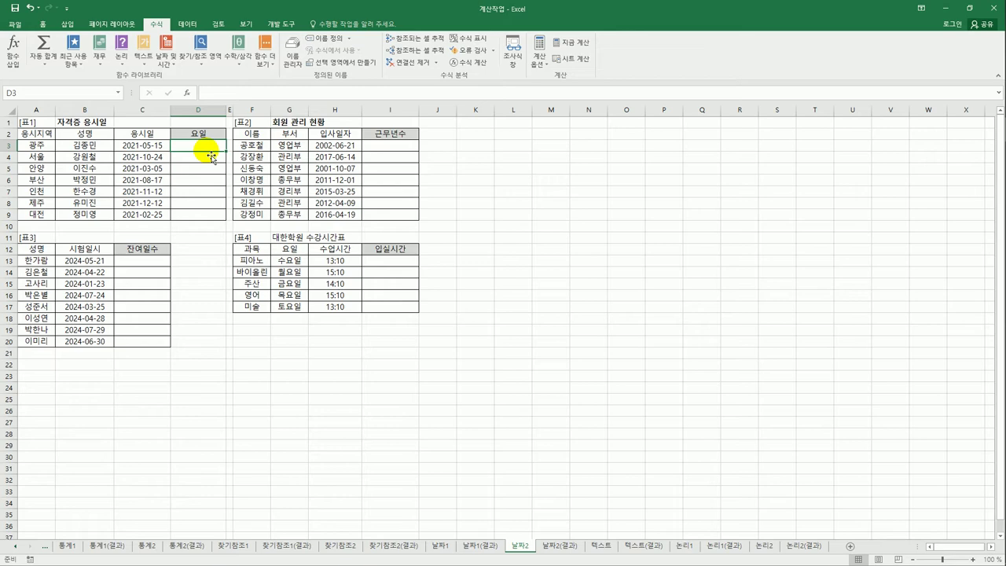
pyautogui.write('=')
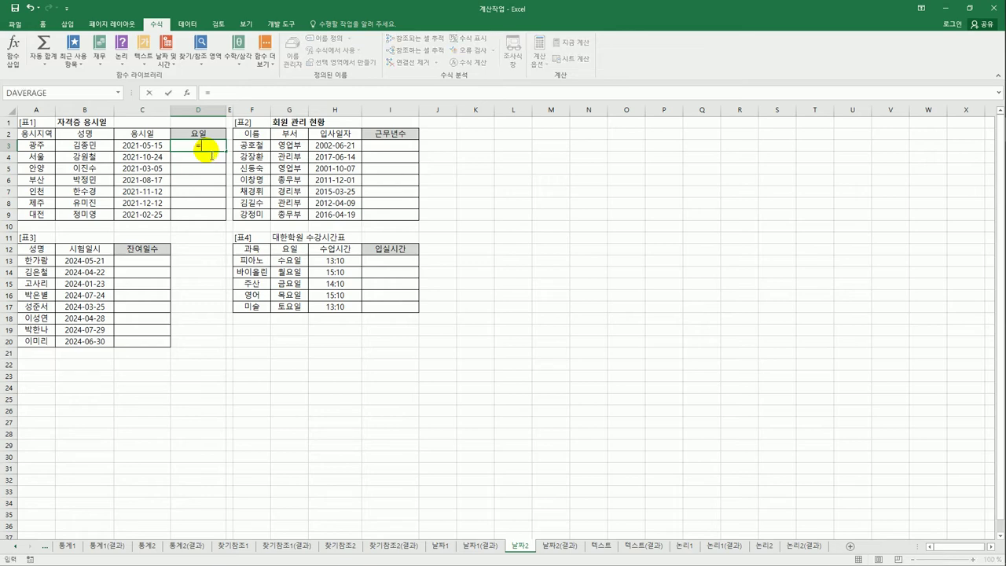
pyautogui.write('w')
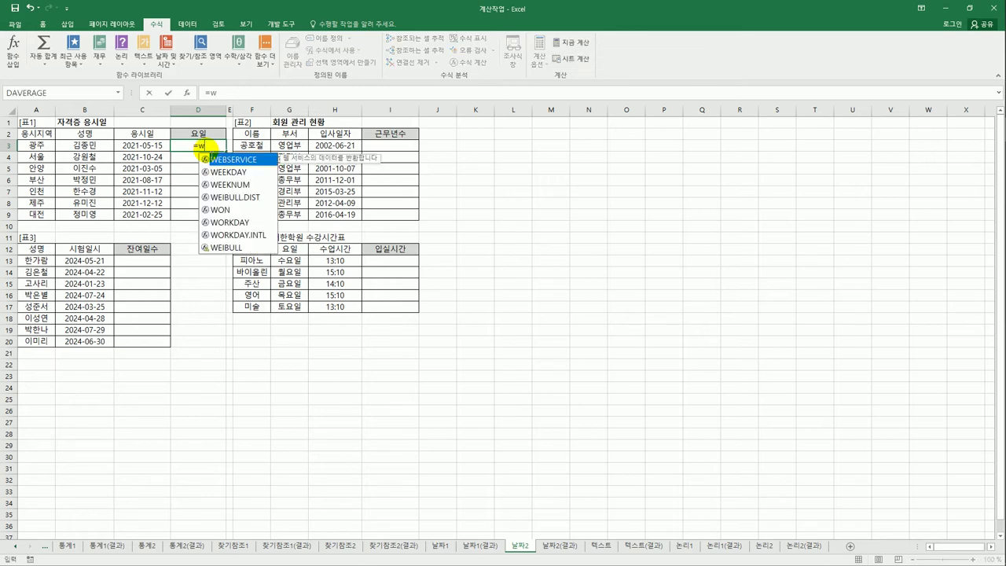
pyautogui.doubleClick(230, 172)
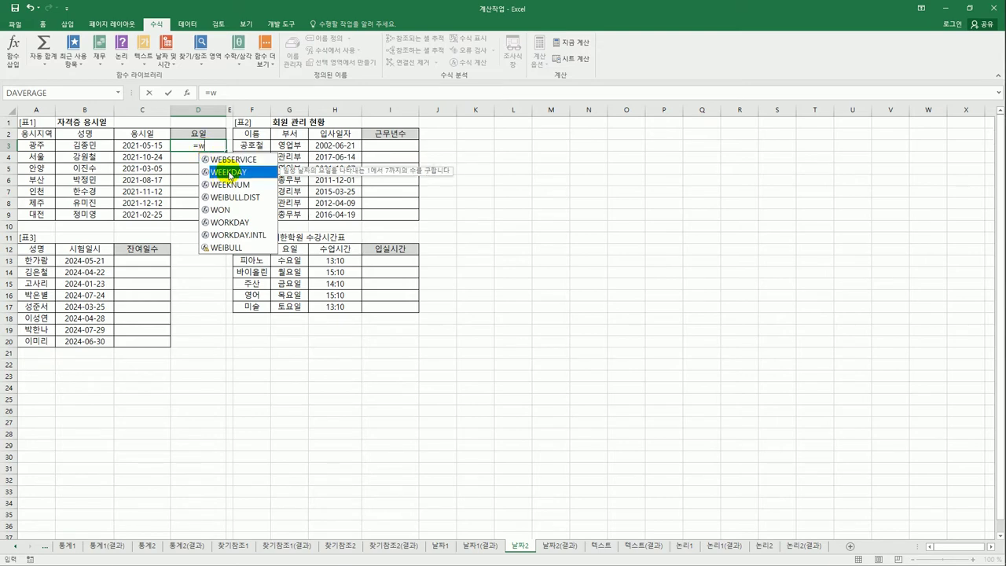
pyautogui.click(153, 147)
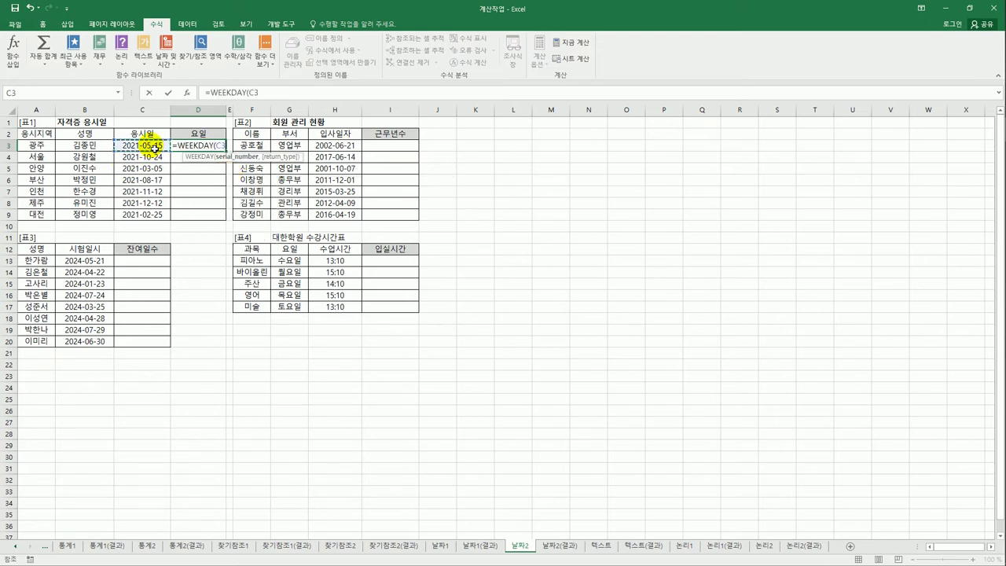
pyautogui.write(',')
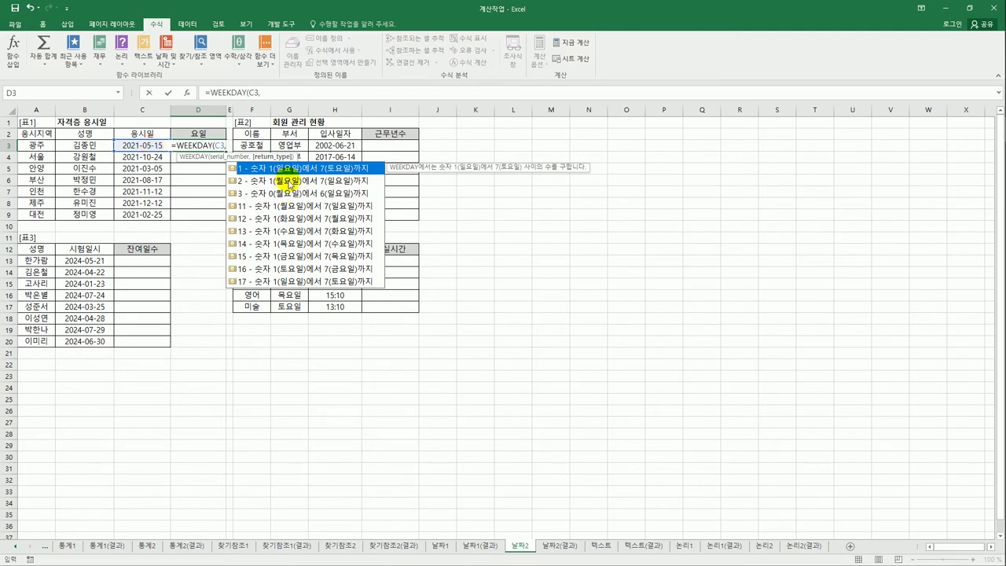
pyautogui.doubleClick(289, 182)
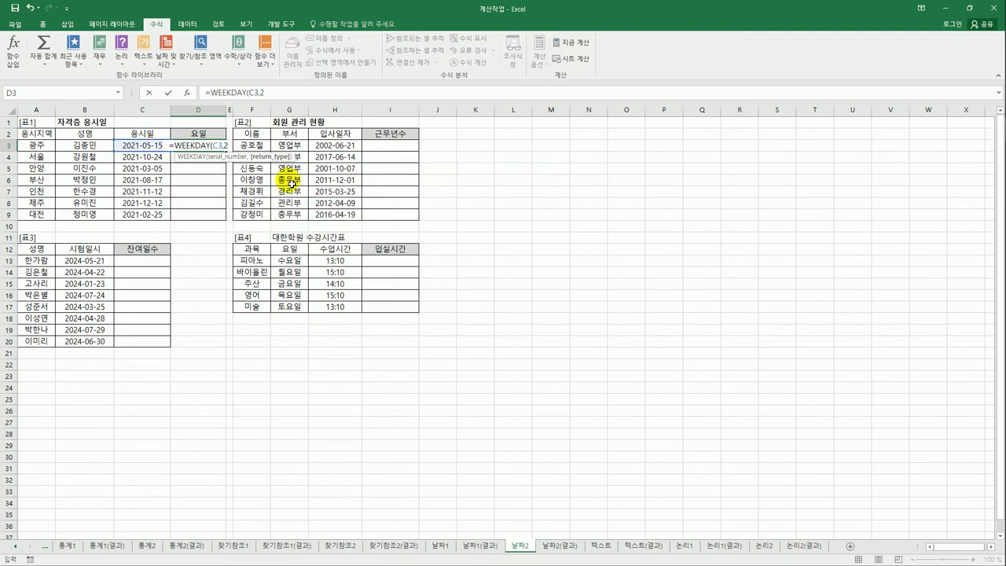
pyautogui.press('Return')
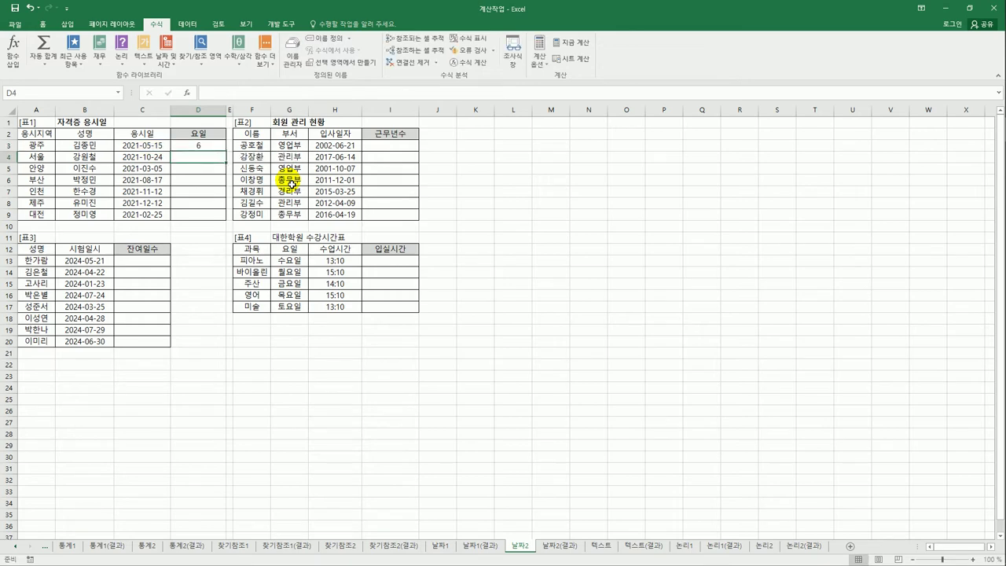
# Fill the WEEKDAY formula from D3 down through D9 and check the weekday numbers in the column.
pyautogui.click(211, 145)
pyautogui.moveTo(225, 151); pyautogui.dragTo(215, 214)
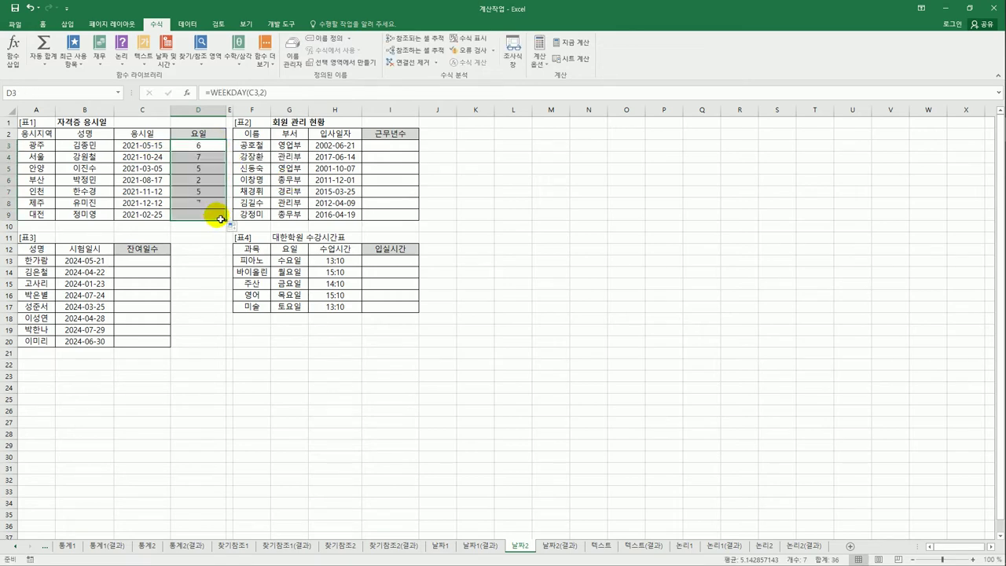
pyautogui.click(211, 146)
pyautogui.click(211, 157)
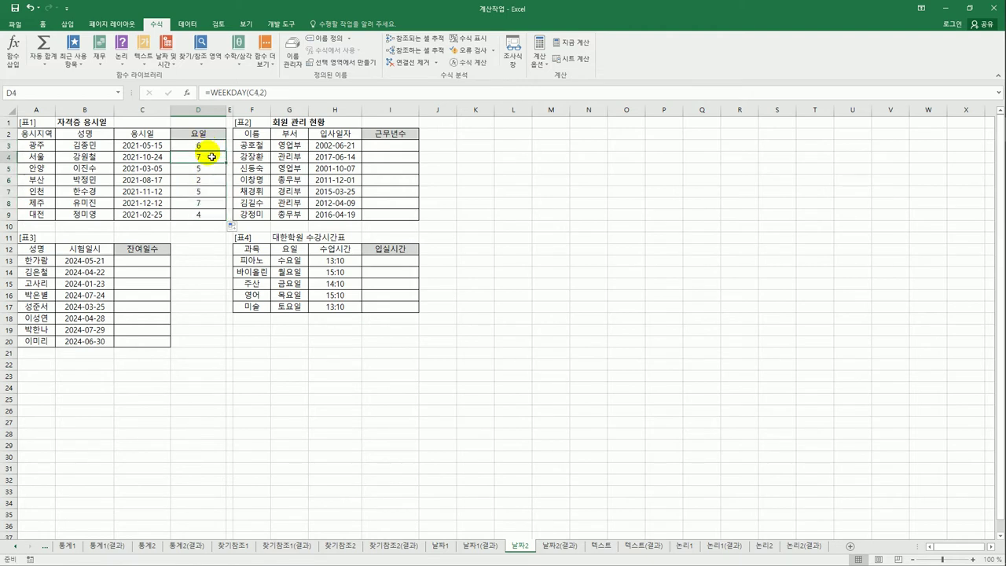
pyautogui.moveTo(211, 168); pyautogui.dragTo(213, 216)
pyautogui.click(202, 147)
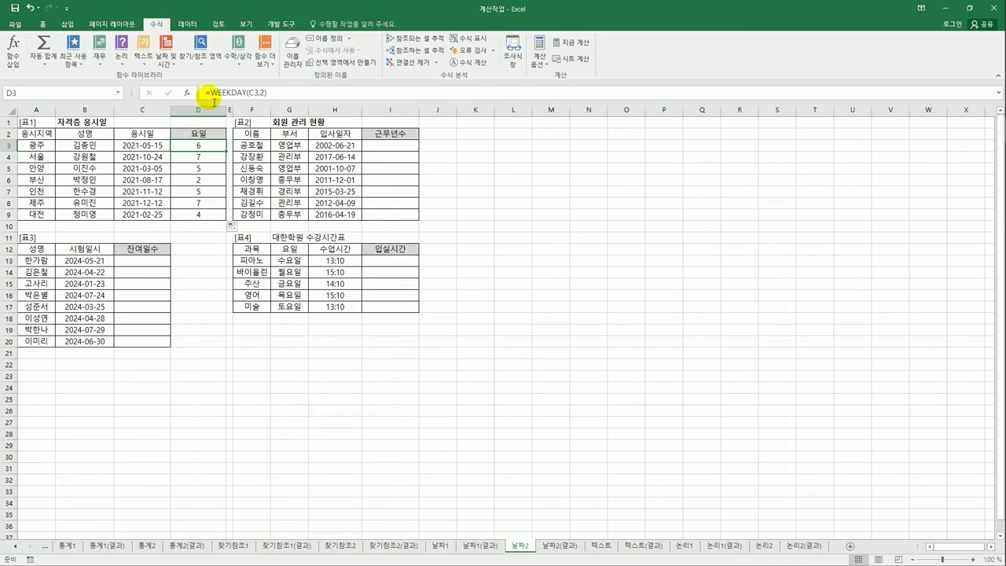
# Extend the D3 formula to =IF(WEEKDAY(C3,2)<=5,"평일","주말") and fill it down through D9.
pyautogui.click(208, 92)
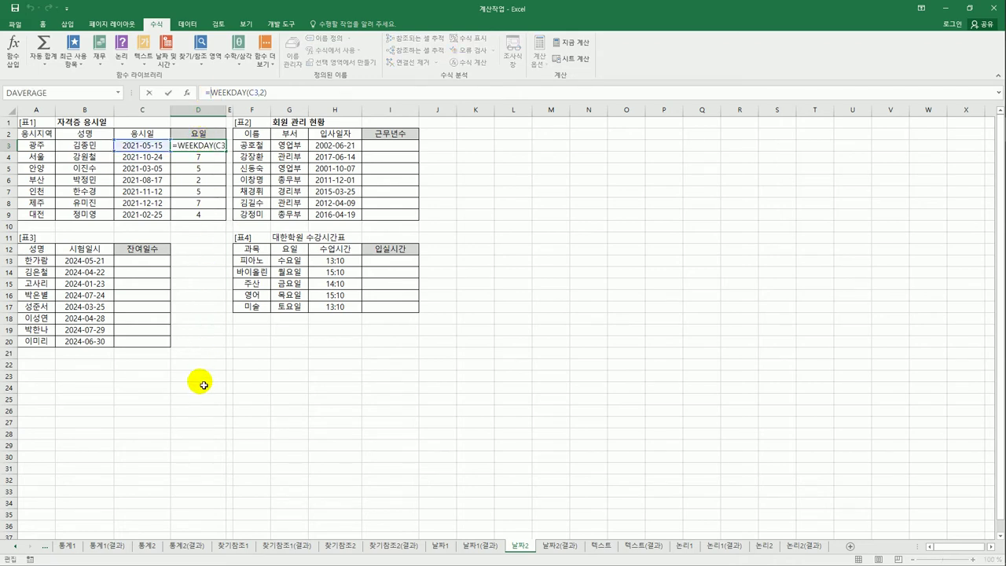
pyautogui.write('IF(')
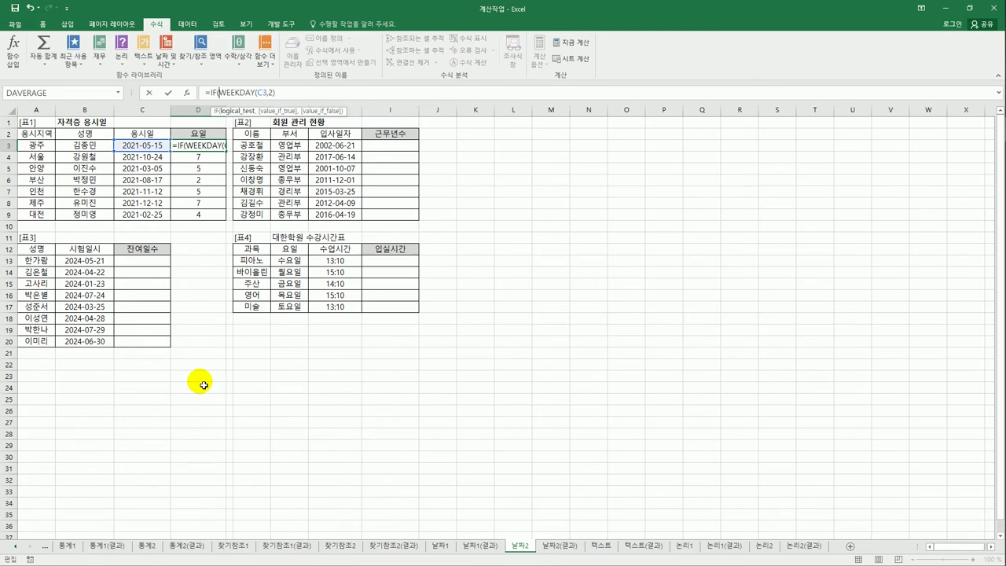
pyautogui.click(280, 94)
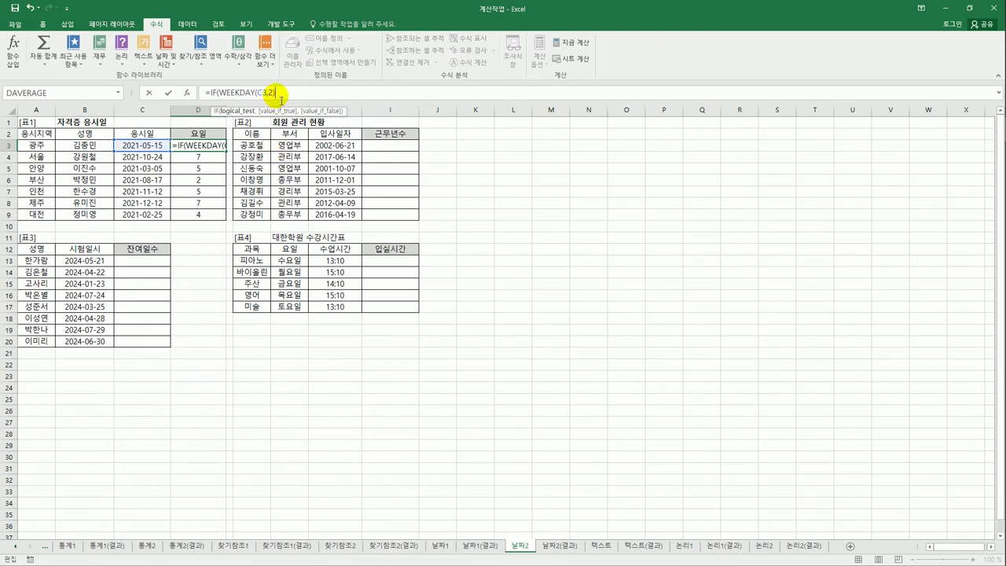
pyautogui.write('<')
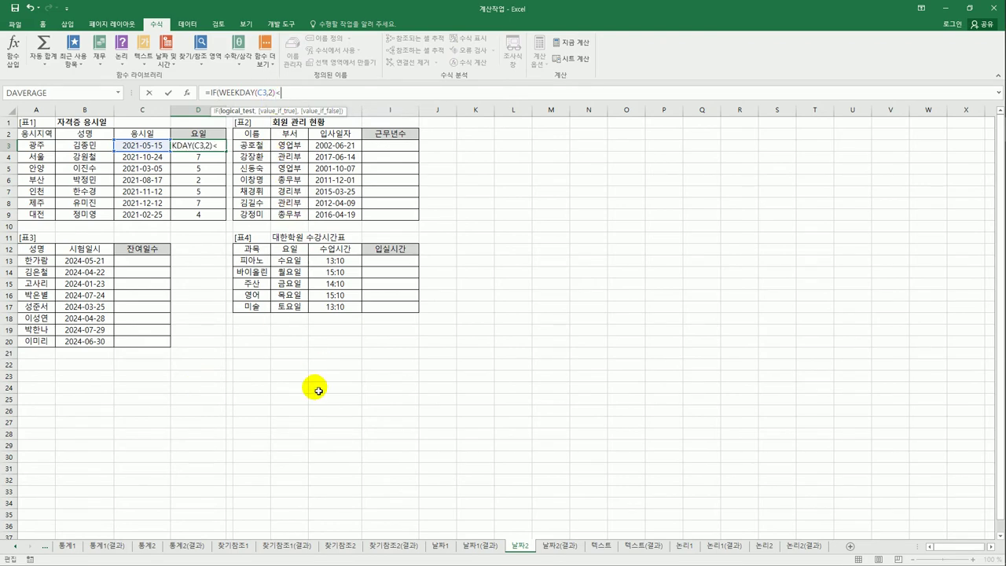
pyautogui.write('=5,')
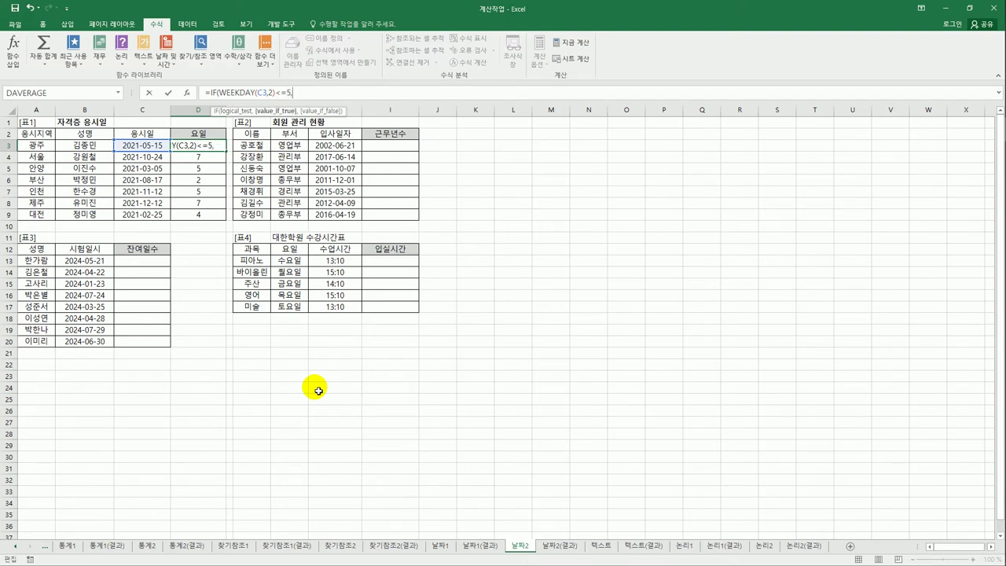
pyautogui.write('"평일","')
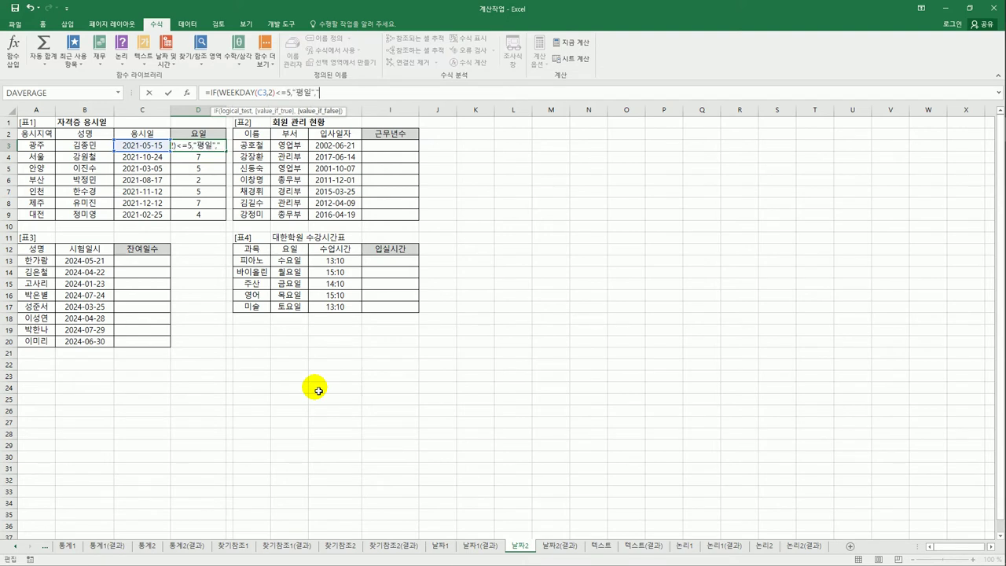
pyautogui.write('주말"')
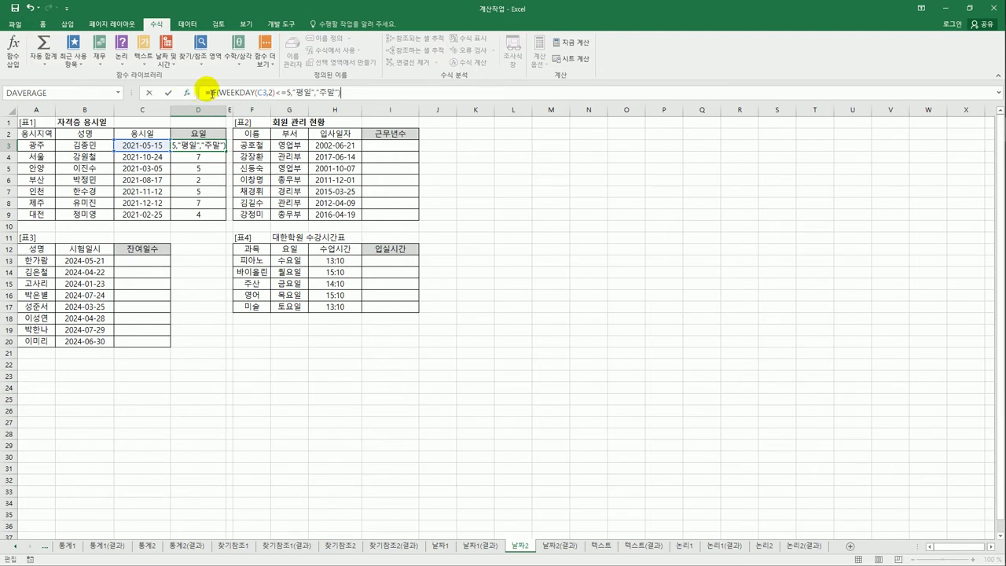
pyautogui.moveTo(218, 93); pyautogui.dragTo(291, 94)
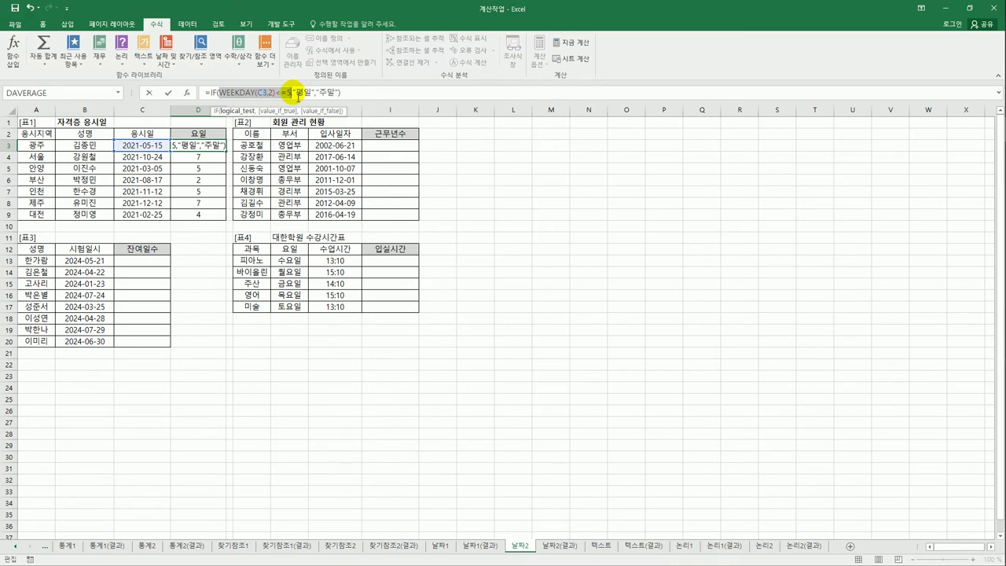
pyautogui.moveTo(293, 95); pyautogui.dragTo(343, 98)
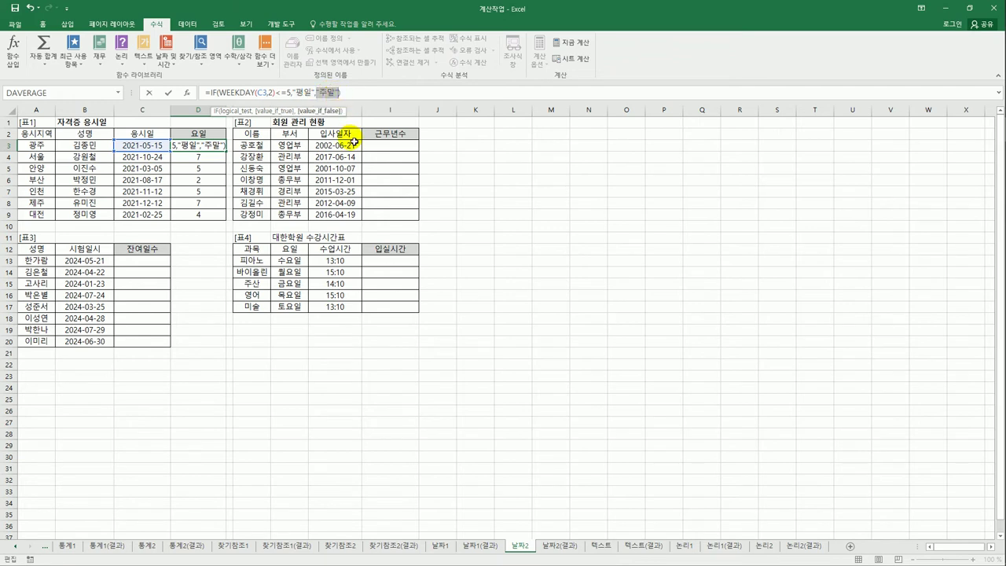
pyautogui.press('Return')
pyautogui.click(206, 145)
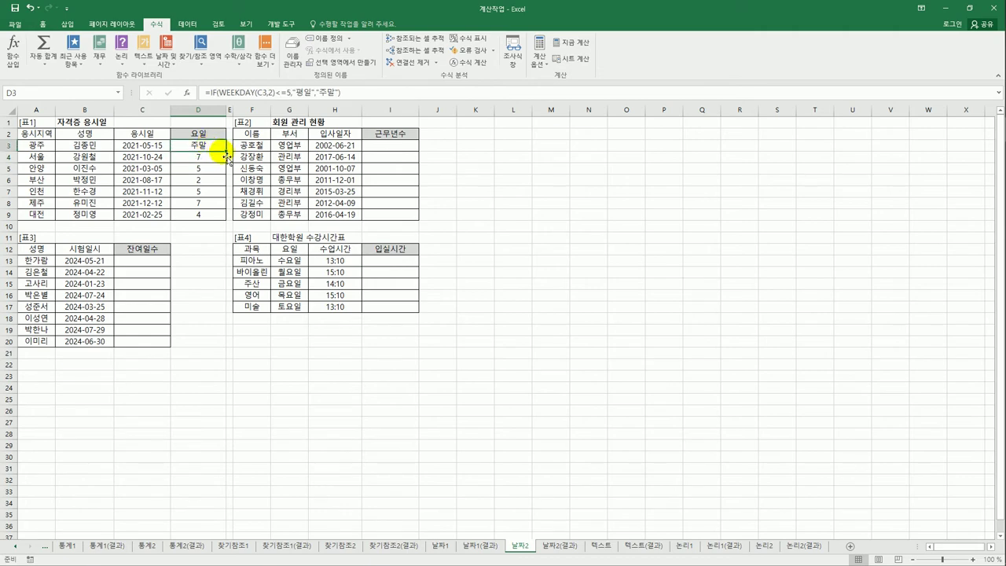
pyautogui.moveTo(227, 151); pyautogui.dragTo(229, 226)
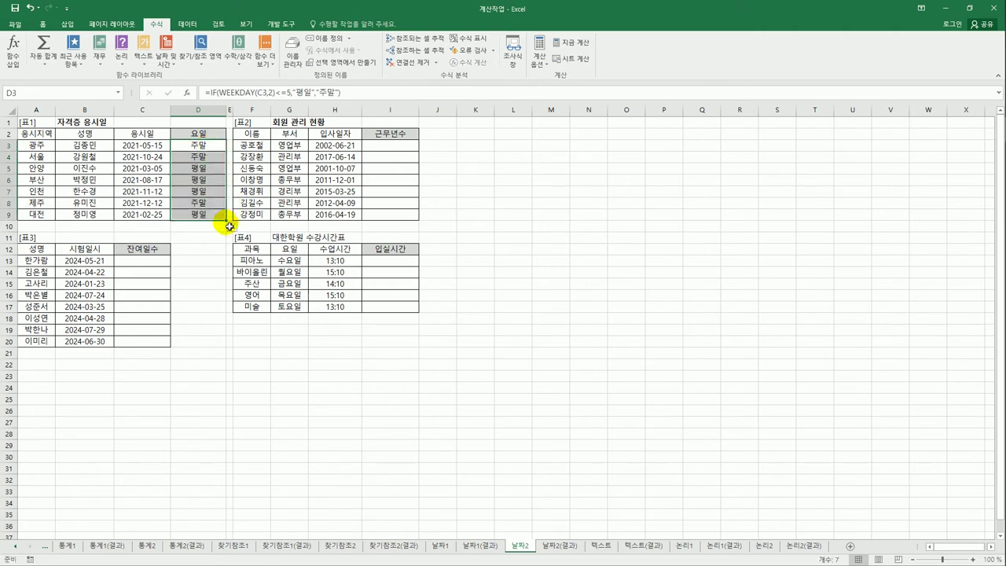
# Enter =YEAR(TODAY()) in cell I3 of the 근무년수 column in [표2].
pyautogui.click(381, 152)
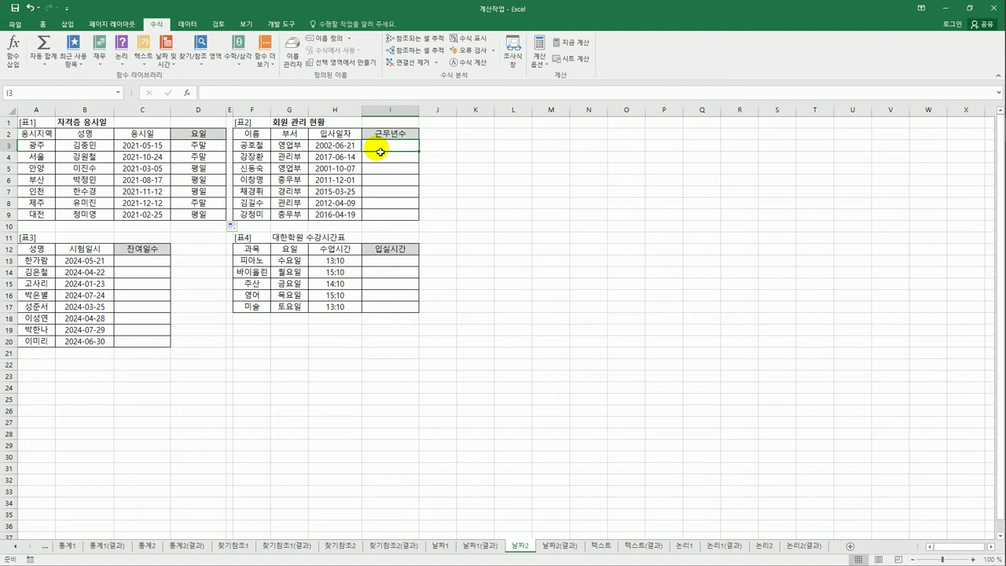
pyautogui.click(357, 145)
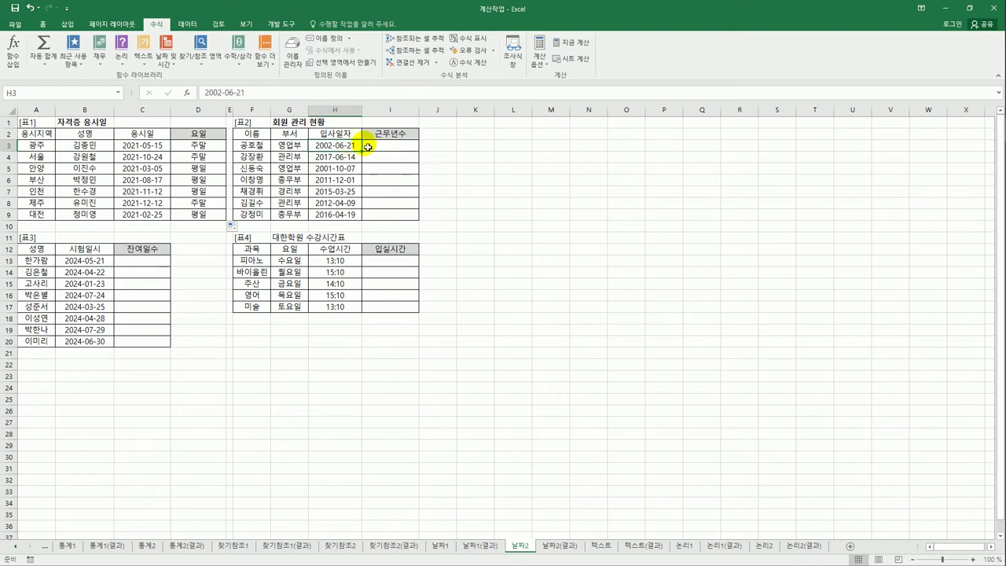
pyautogui.click(377, 147)
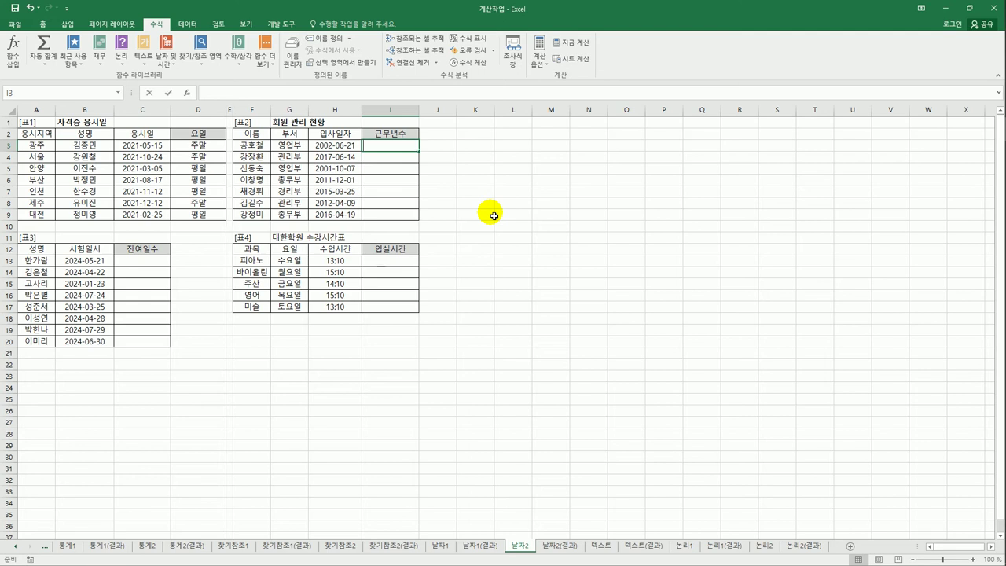
pyautogui.write('=ㅆ')
pyautogui.press('BackSpace')
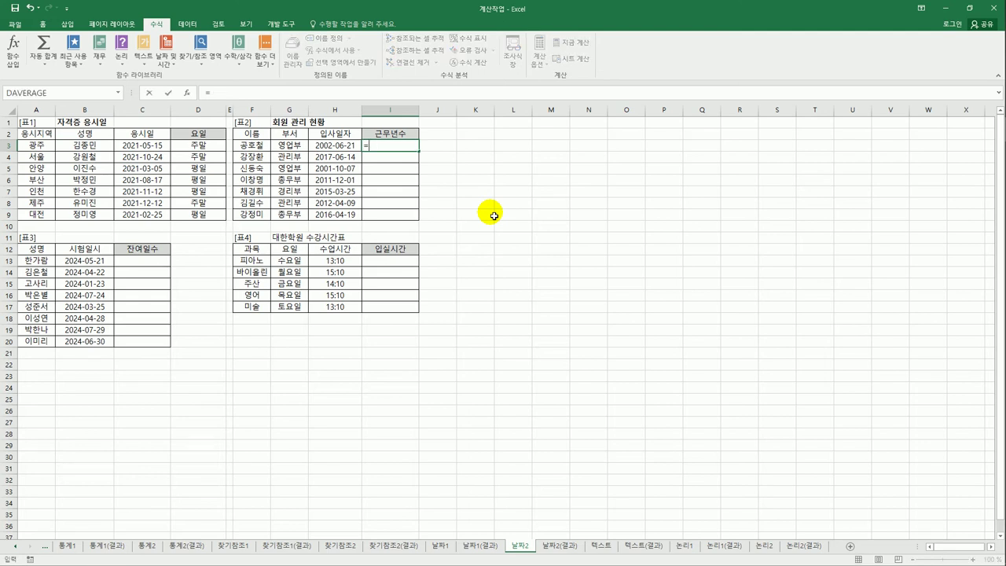
pyautogui.press('Hangul')
pyautogui.write('y')
pyautogui.press('Tab')
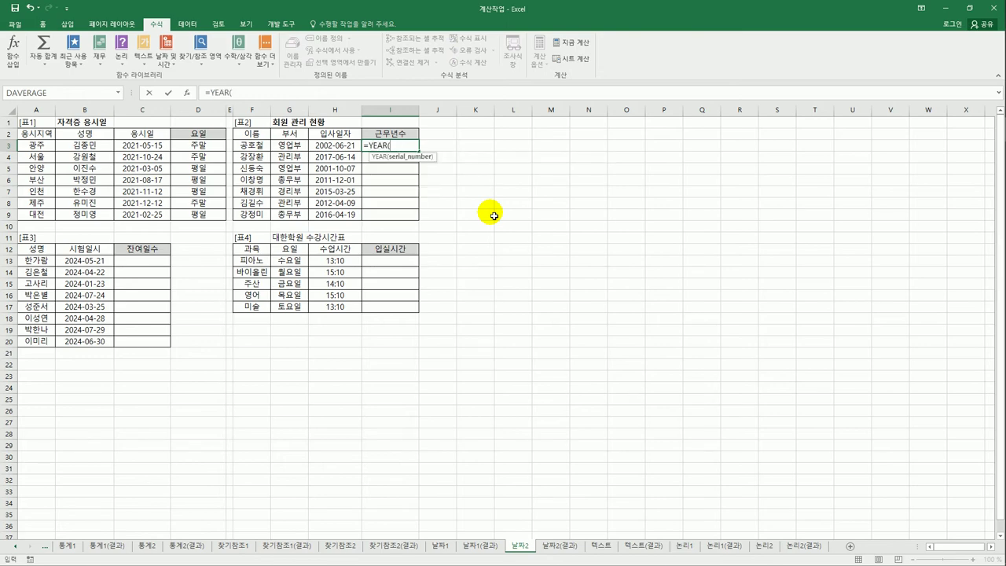
pyautogui.write('to')
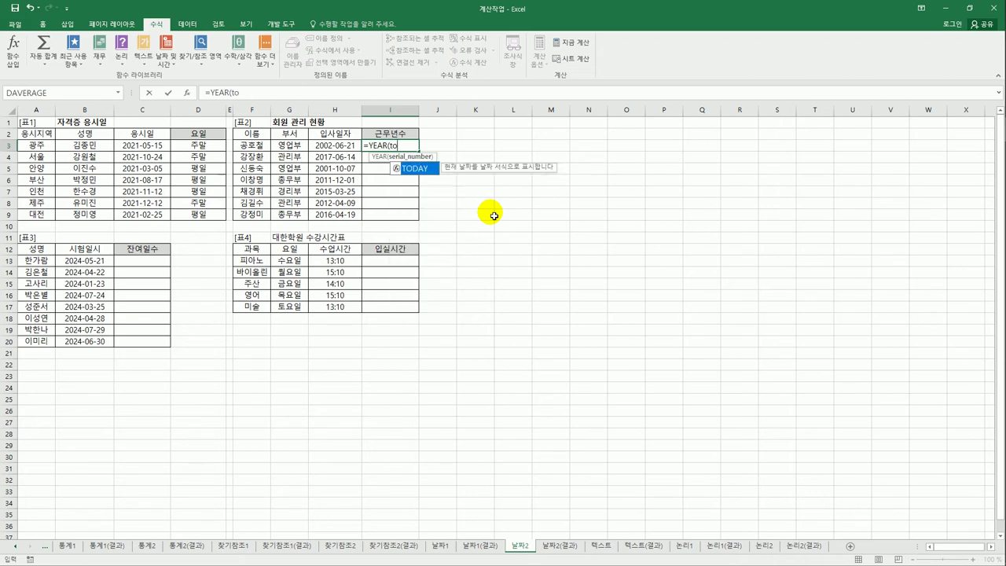
pyautogui.press('Tab')
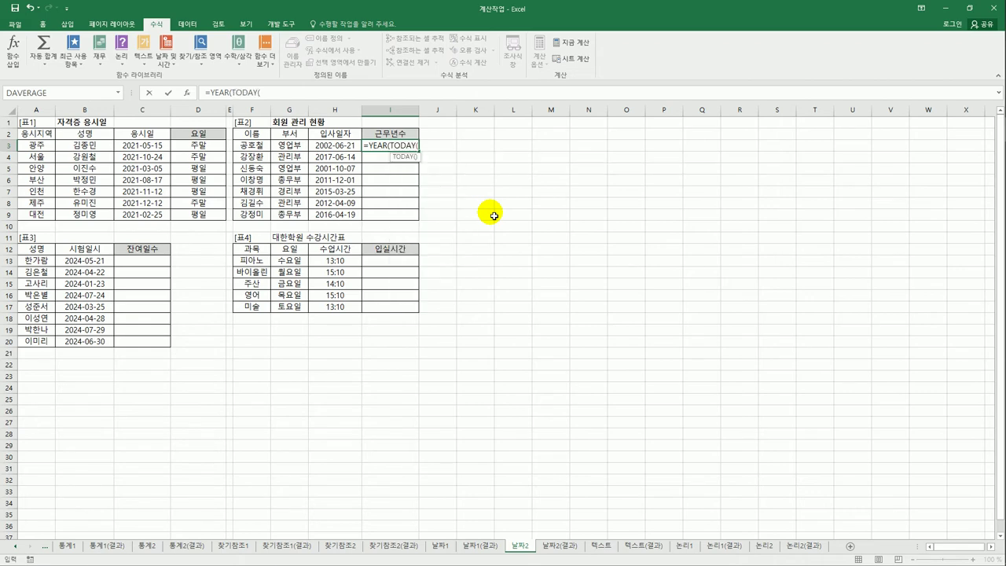
pyautogui.write(')')
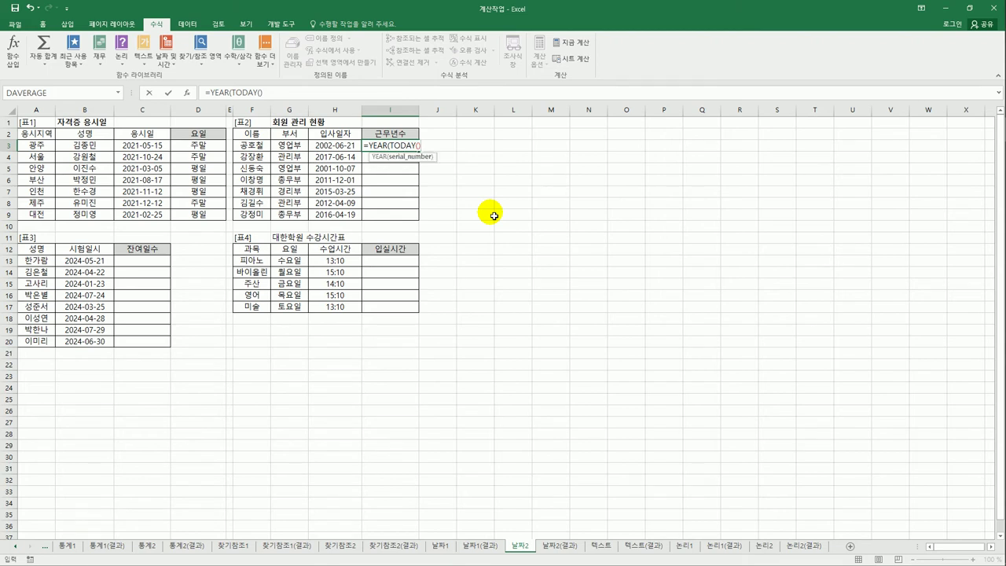
pyautogui.write(')')
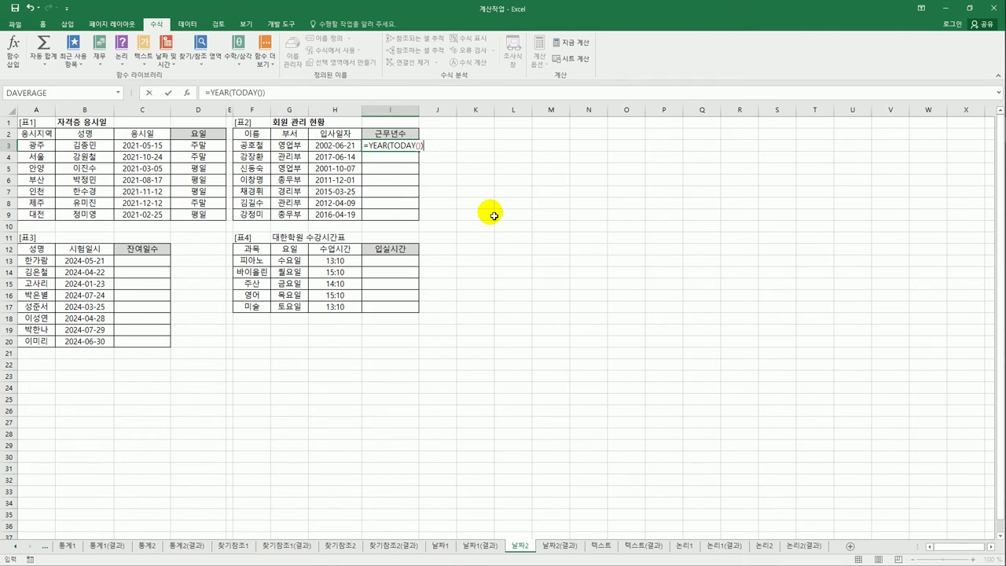
pyautogui.press('Return')
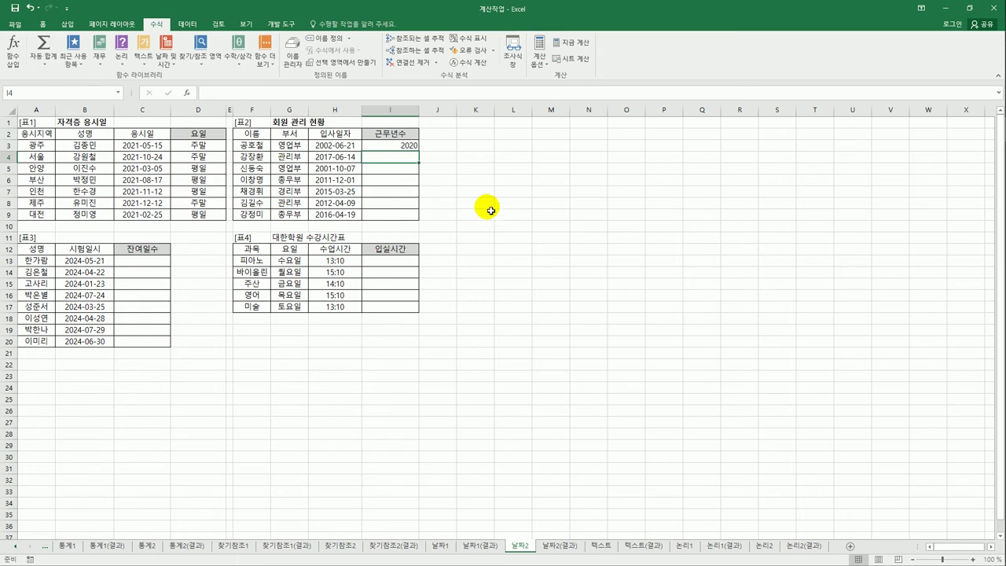
# Extend the I3 formula to =YEAR(TODAY())-YEAR(H3) so it subtracts the year of the 입사일자.
pyautogui.click(396, 150)
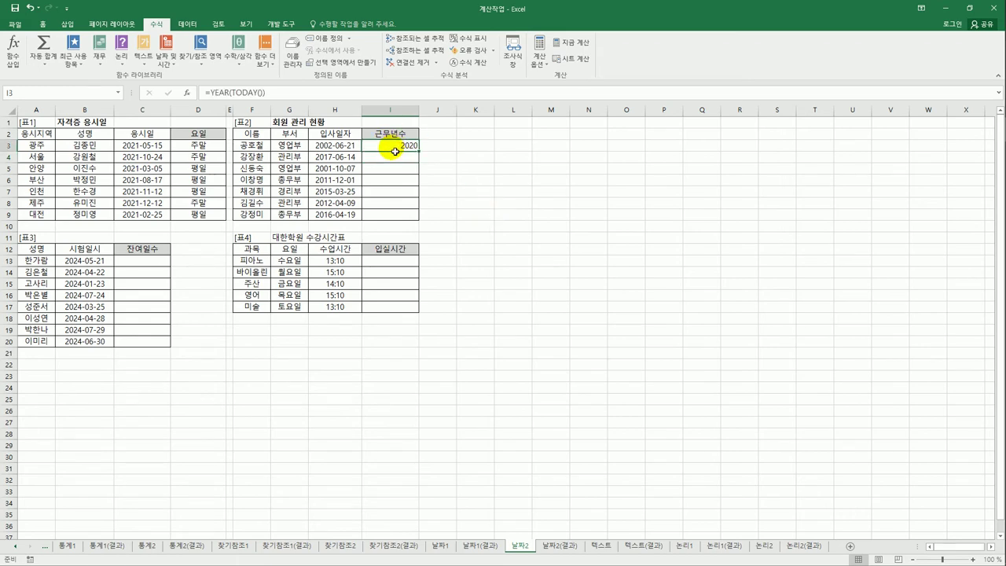
pyautogui.click(287, 95)
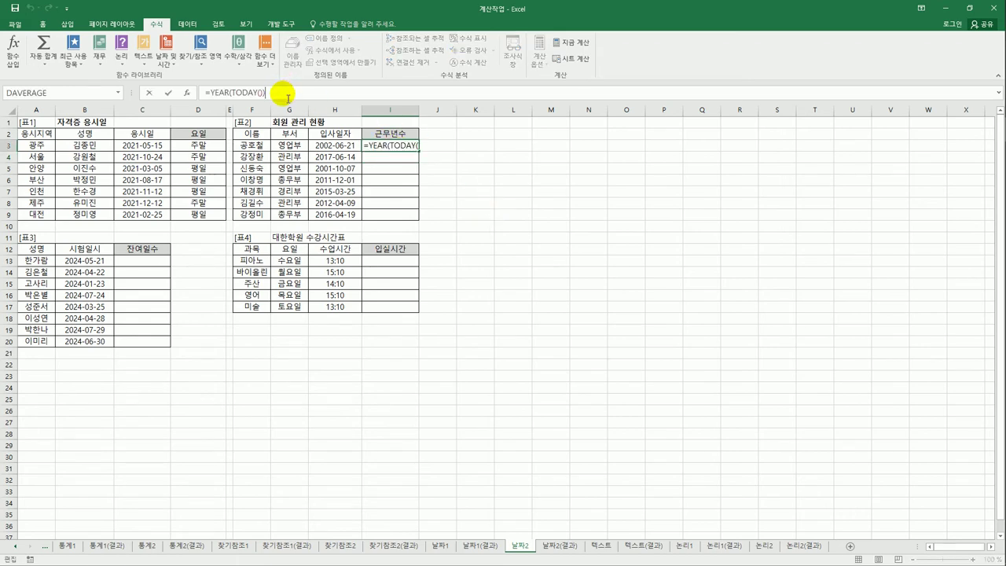
pyautogui.write('-year(')
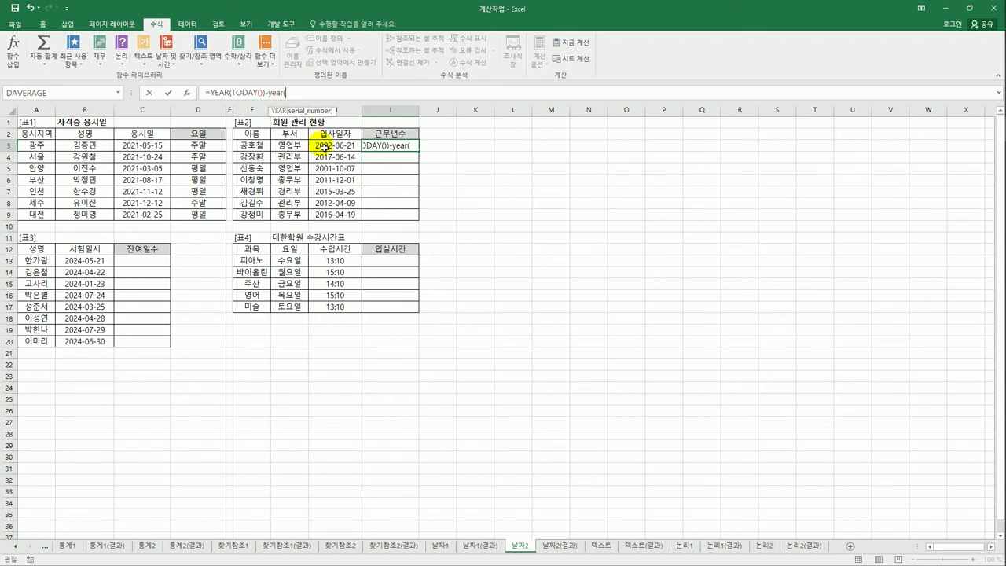
pyautogui.click(328, 149)
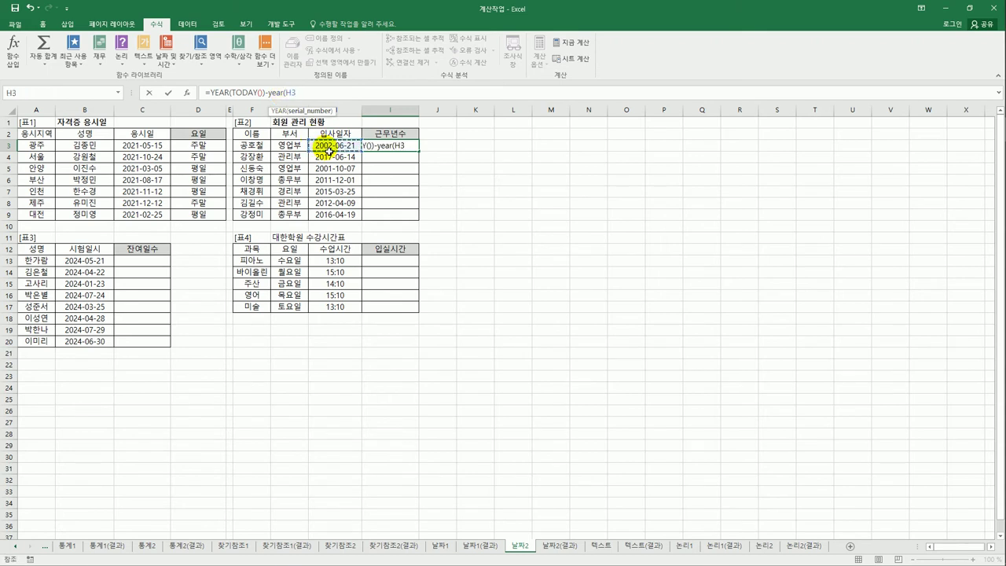
pyautogui.write(')')
pyautogui.hotkey('ctrl', 'Return')
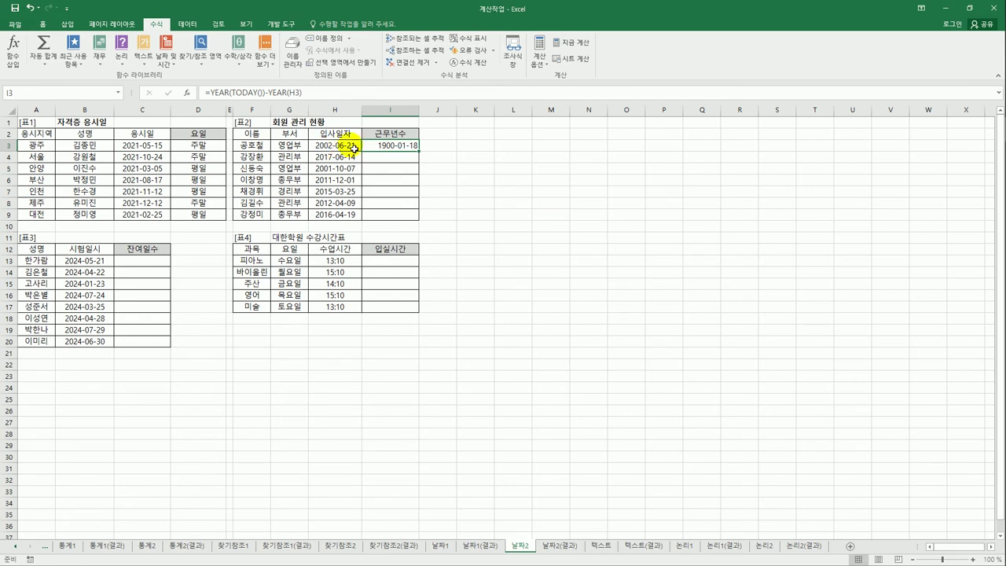
# Change the number format of I3 to 일반 and fill its formula down through I9.
pyautogui.rightClick(403, 149)
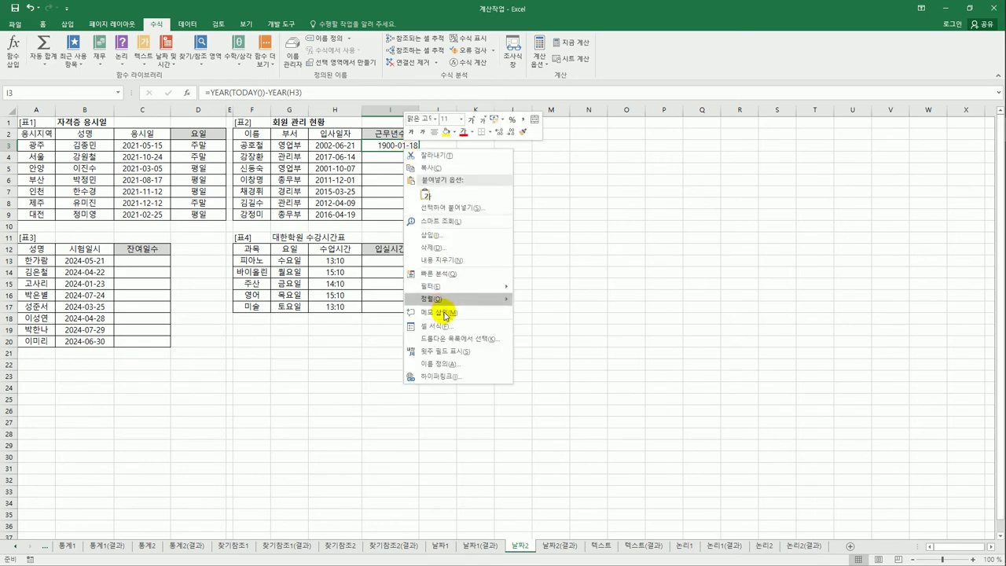
pyautogui.click(447, 332)
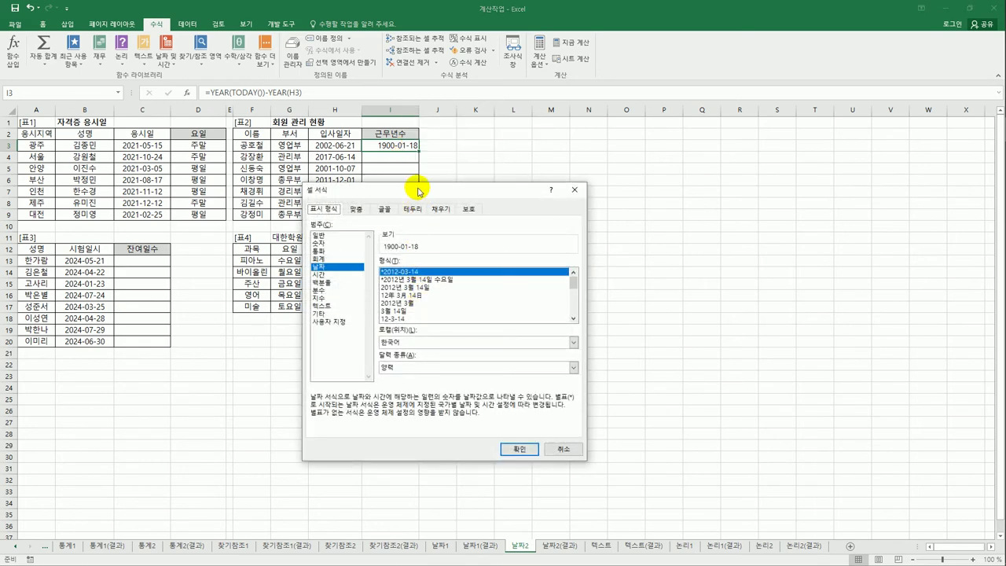
pyautogui.moveTo(416, 191); pyautogui.dragTo(562, 148)
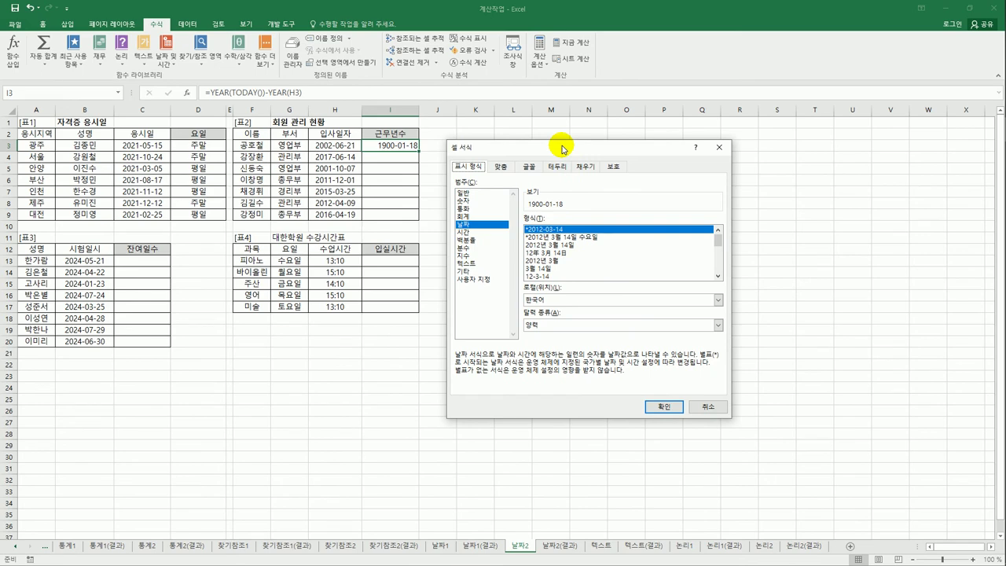
pyautogui.click(473, 193)
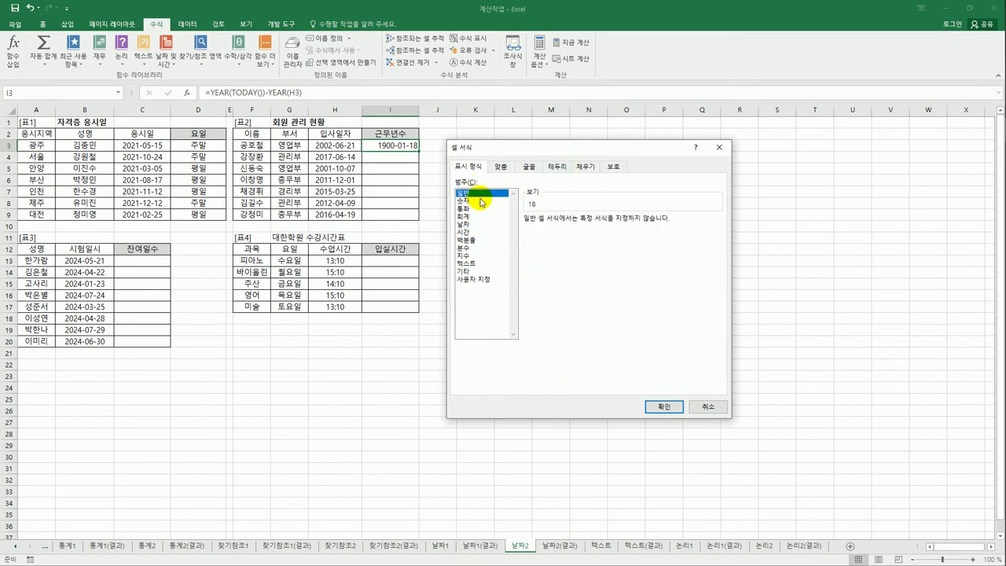
pyautogui.click(652, 407)
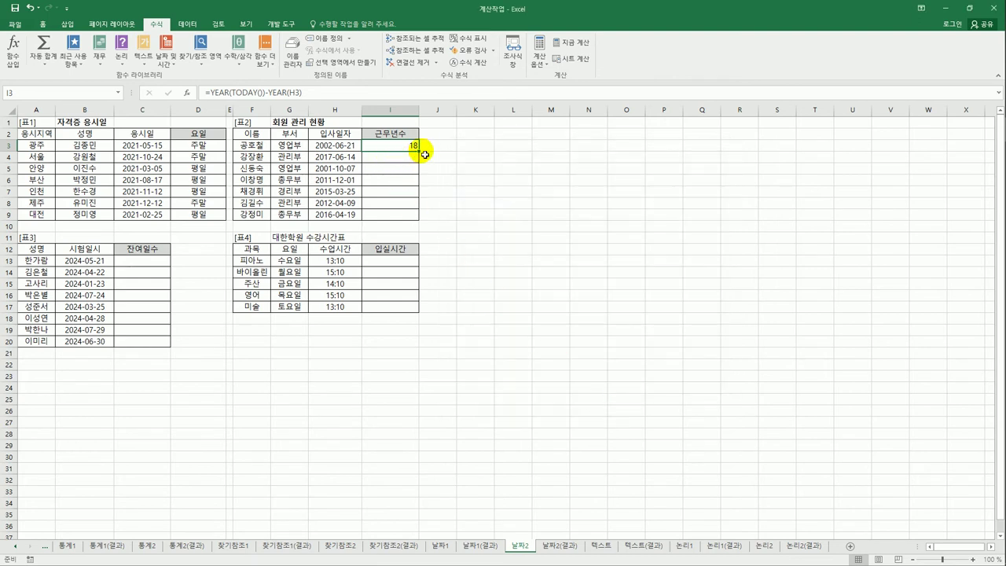
pyautogui.moveTo(421, 151); pyautogui.dragTo(415, 218)
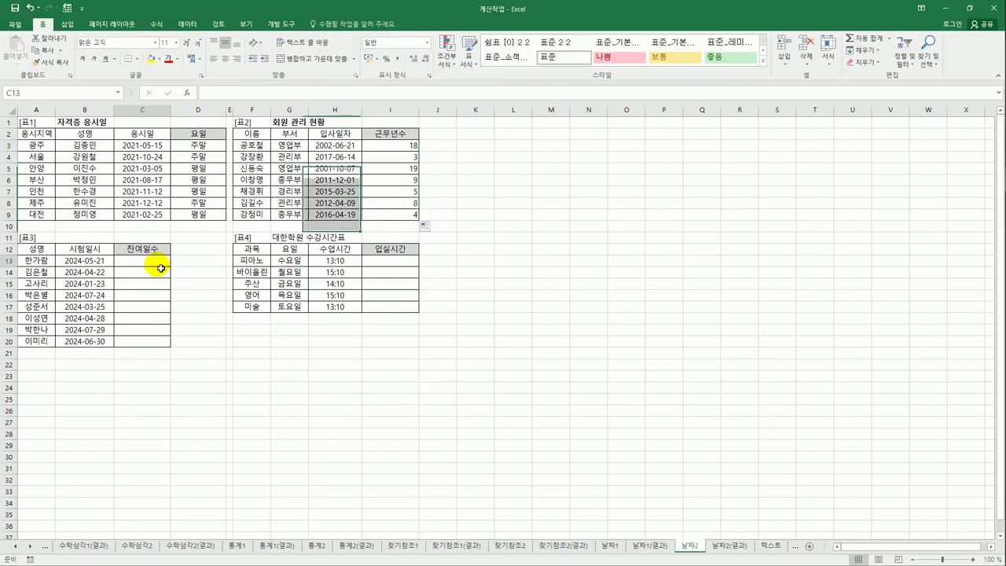
# Enter =DAYS(B13,TODAY()) in cell C13 of the 잔여일수 column in [표3].
pyautogui.click(160, 265)
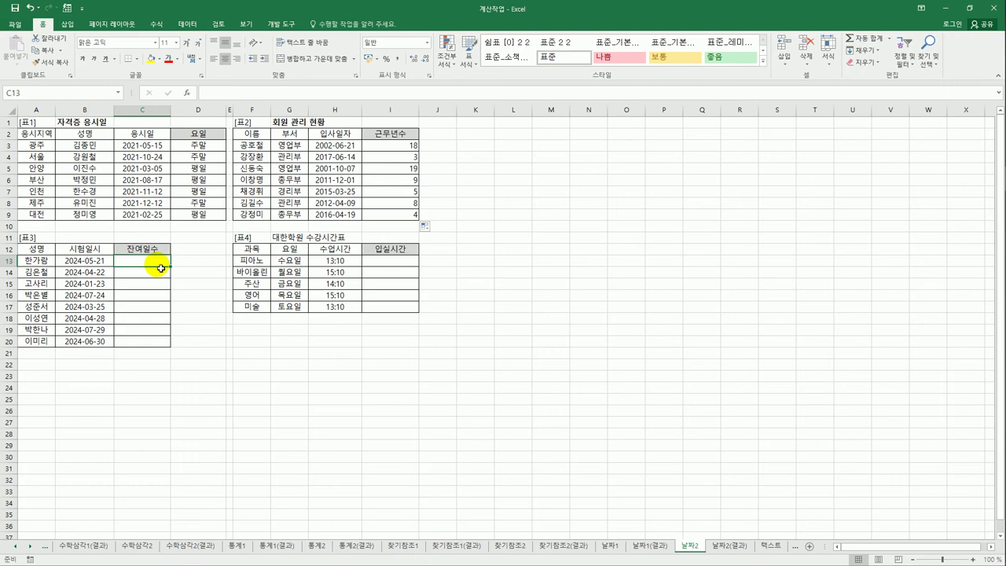
pyautogui.click(93, 264)
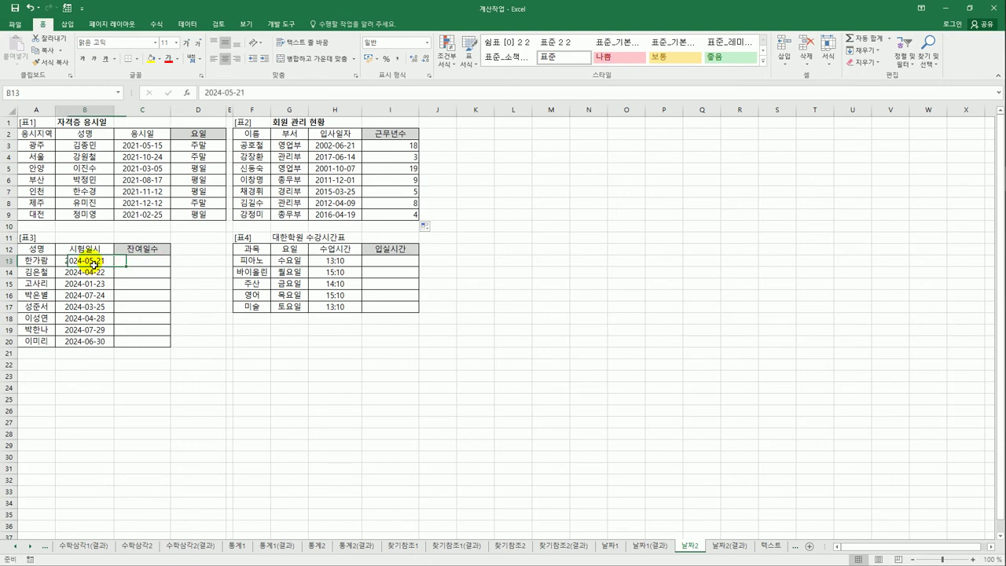
pyautogui.click(146, 265)
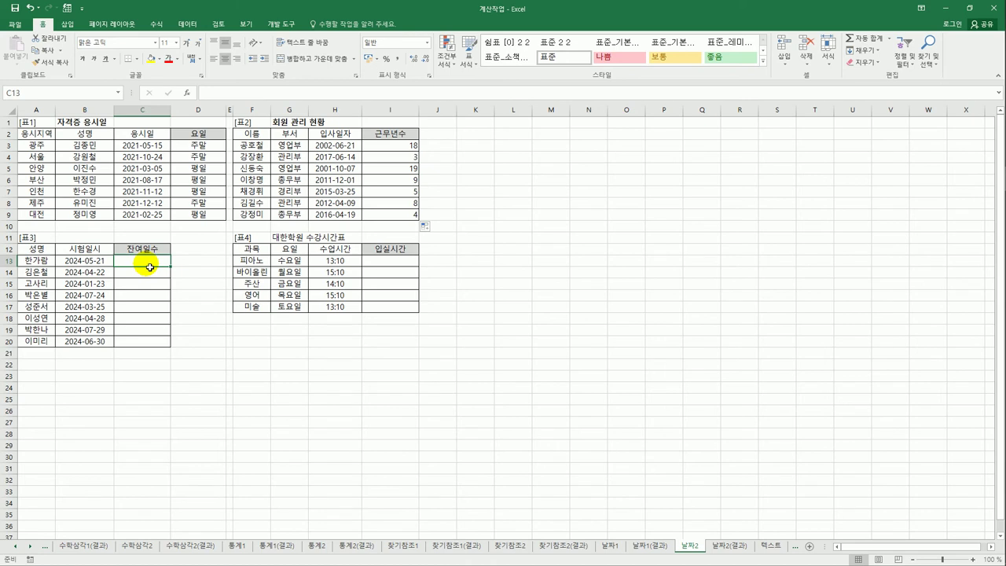
pyautogui.click(149, 268)
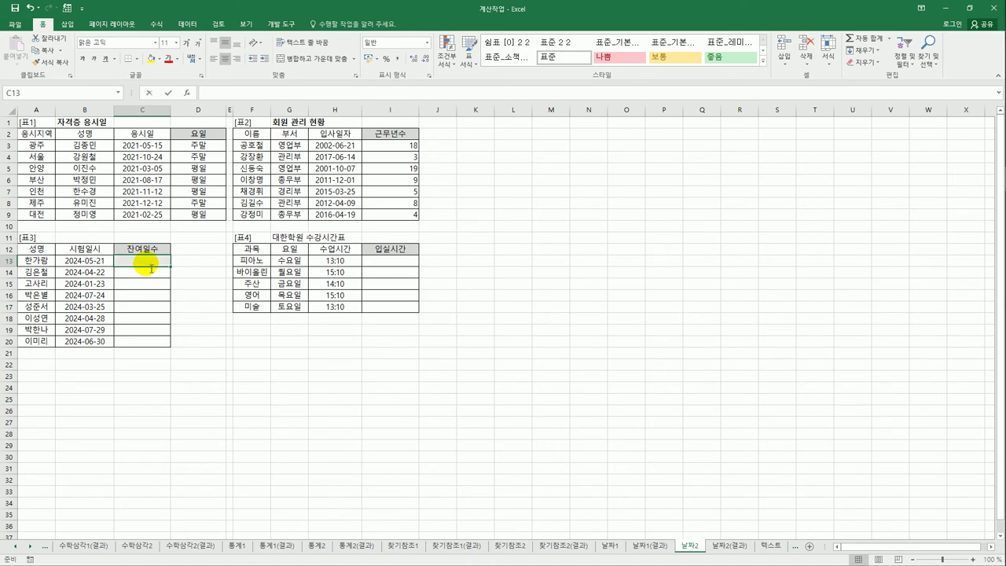
pyautogui.write('=ㅇ')
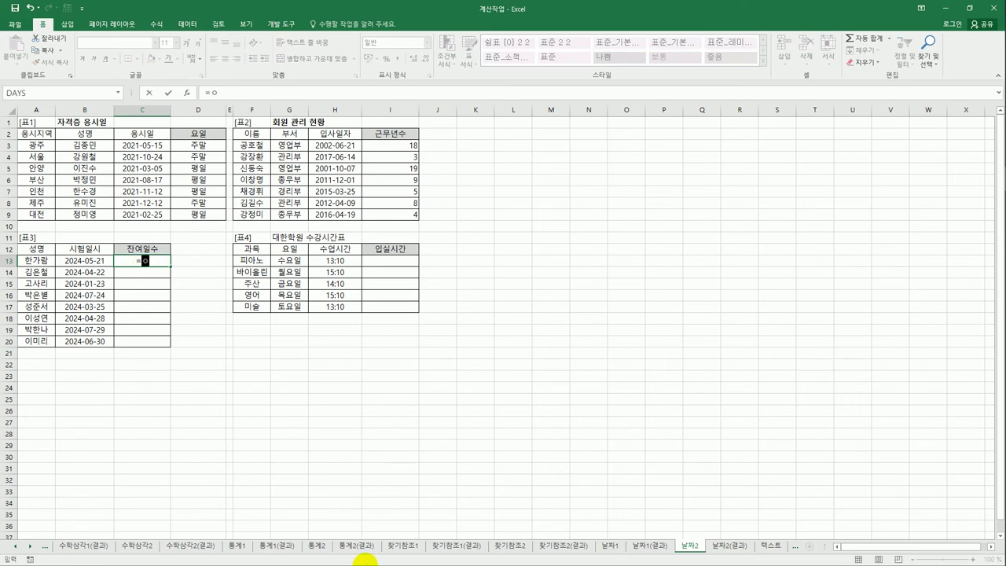
pyautogui.press('BackSpace')
pyautogui.write('d')
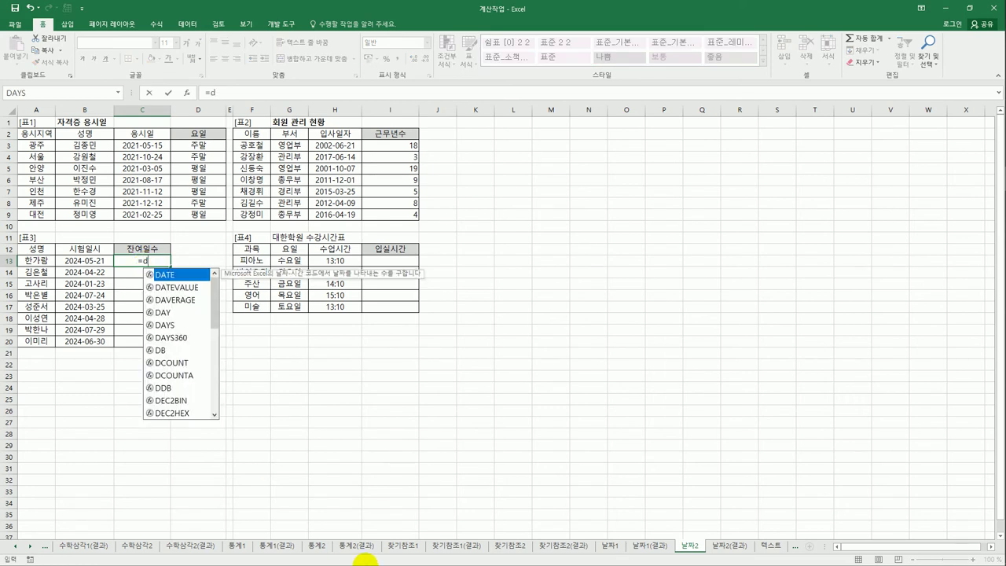
pyautogui.doubleClick(174, 330)
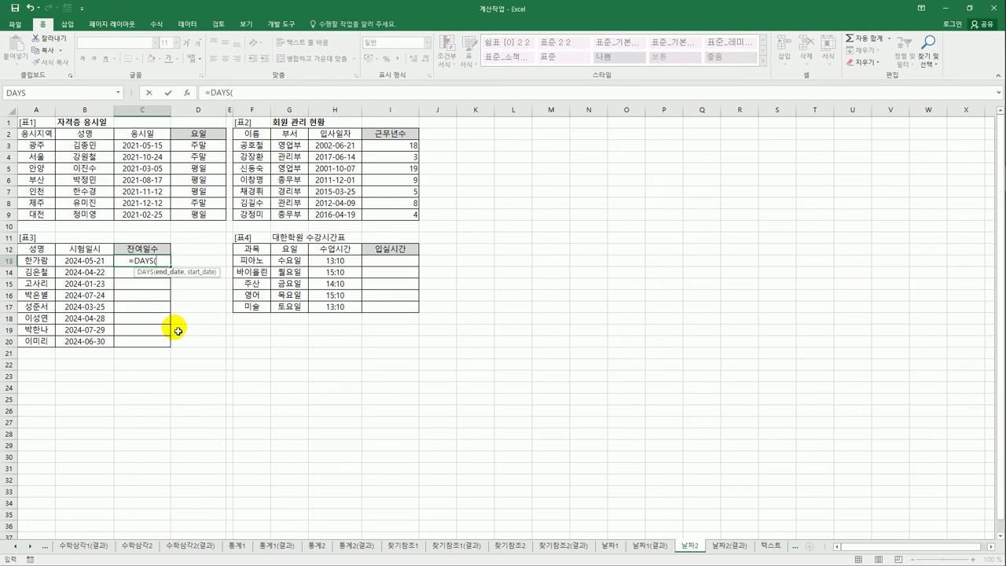
pyautogui.click(94, 264)
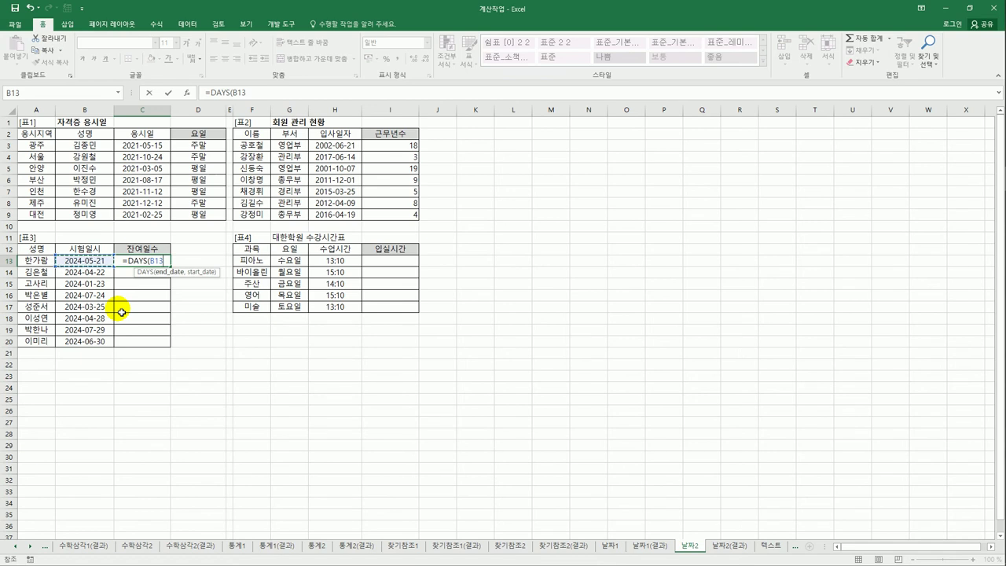
pyautogui.write(',')
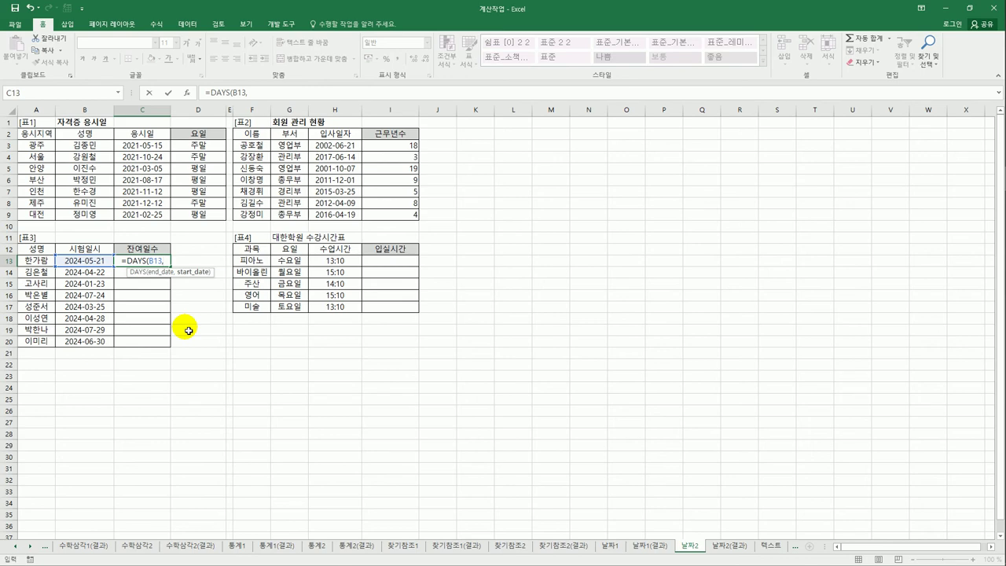
pyautogui.write('to')
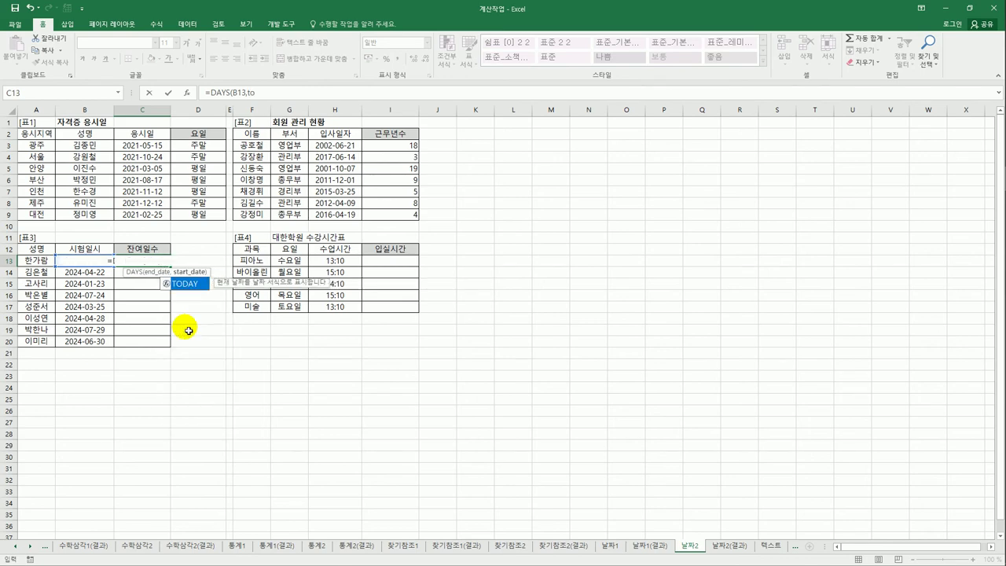
pyautogui.press('Tab')
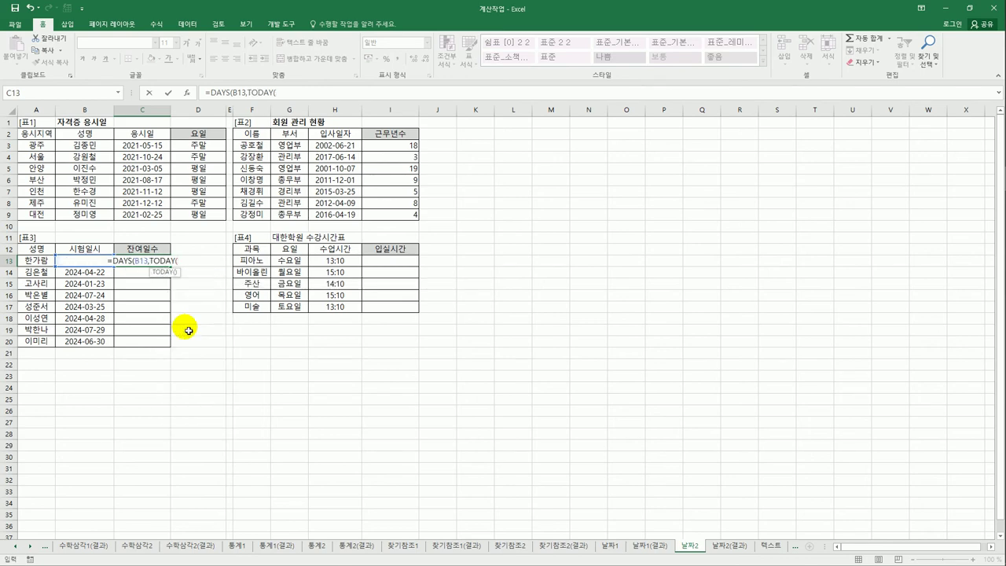
pyautogui.write(')')
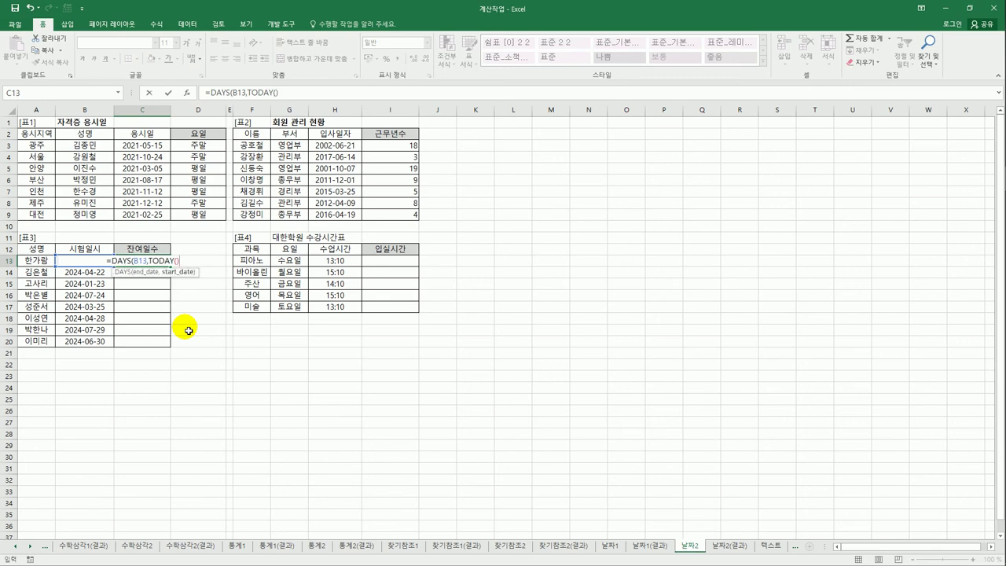
pyautogui.write(')')
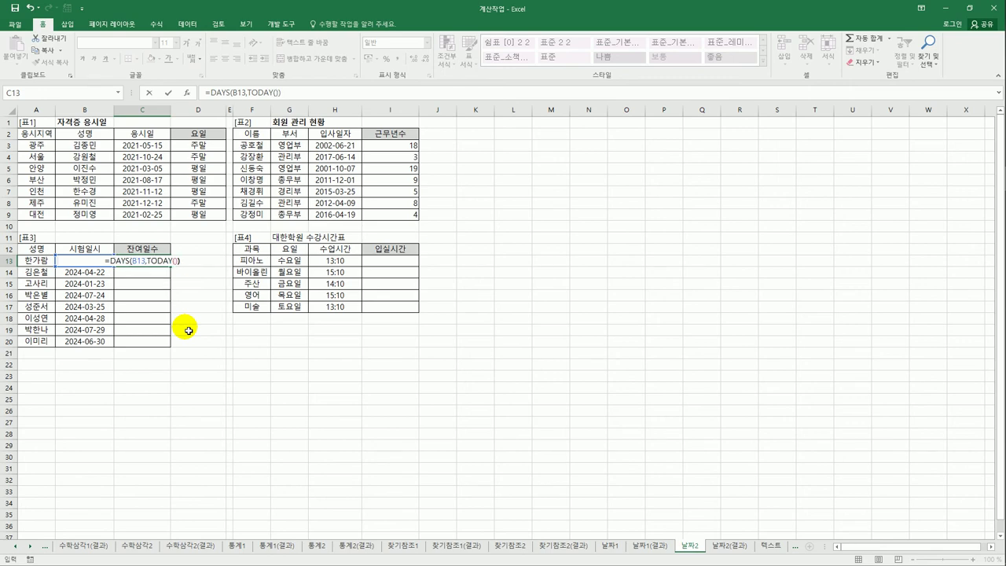
pyautogui.press('Return')
pyautogui.press('Up')
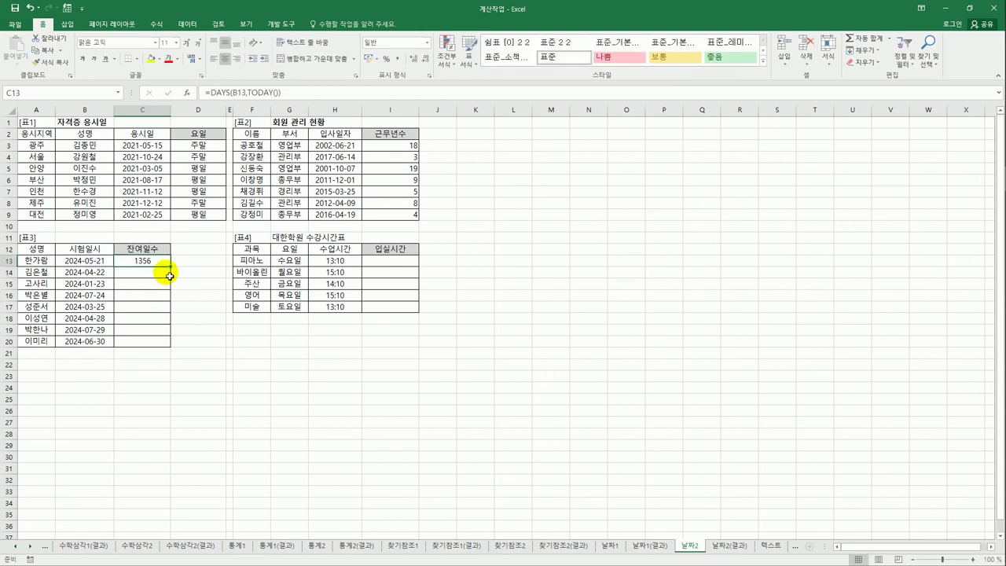
# Fill the C13 formula down through C20 to complete the 잔여일수 column in [표3].
pyautogui.moveTo(174, 270); pyautogui.dragTo(176, 343)
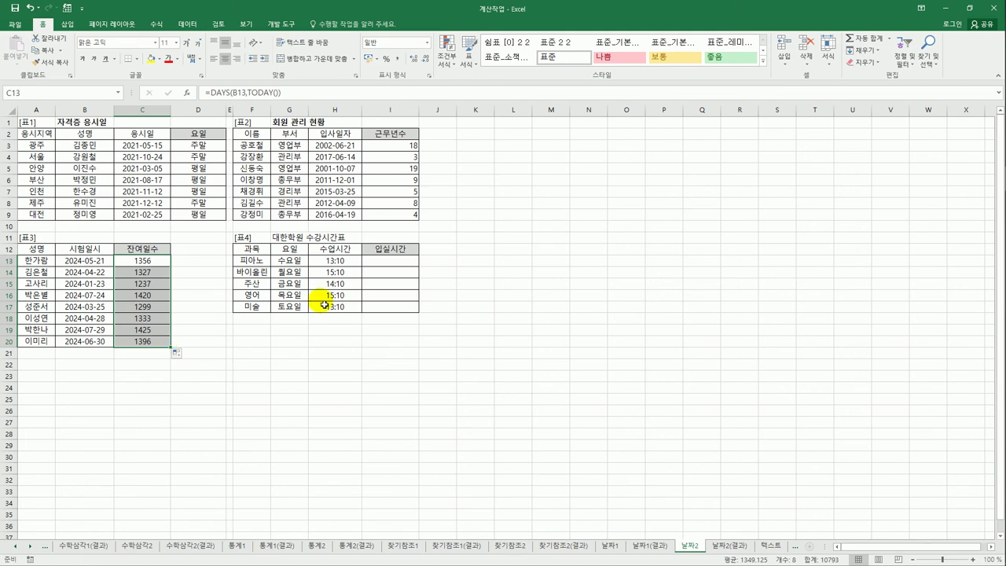
# Enter =HOUR(H13)&"시" in cell I13 of the 입실시간 column in [표4].
pyautogui.click(384, 268)
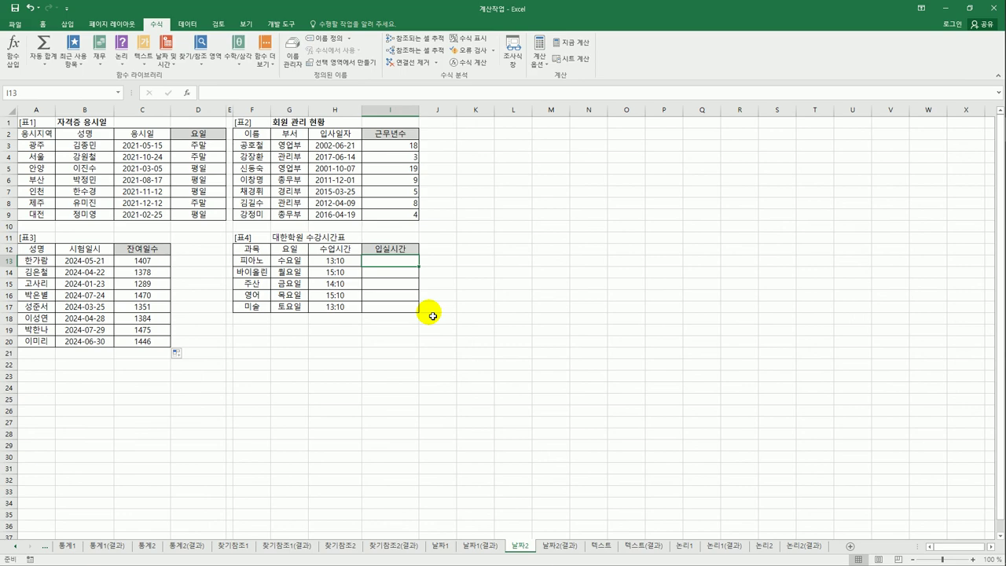
pyautogui.press('F2')
pyautogui.write('=h')
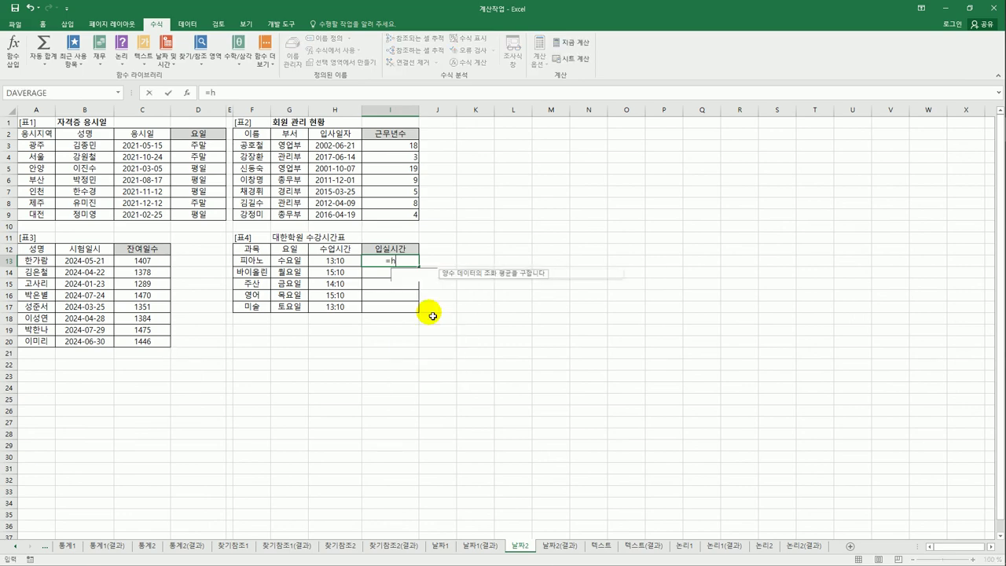
pyautogui.write('o')
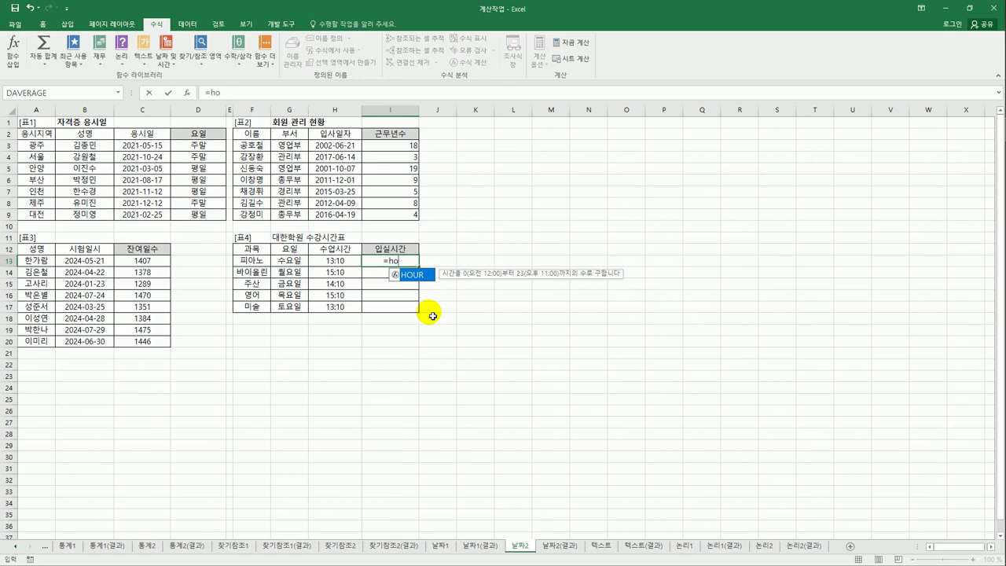
pyautogui.doubleClick(417, 277)
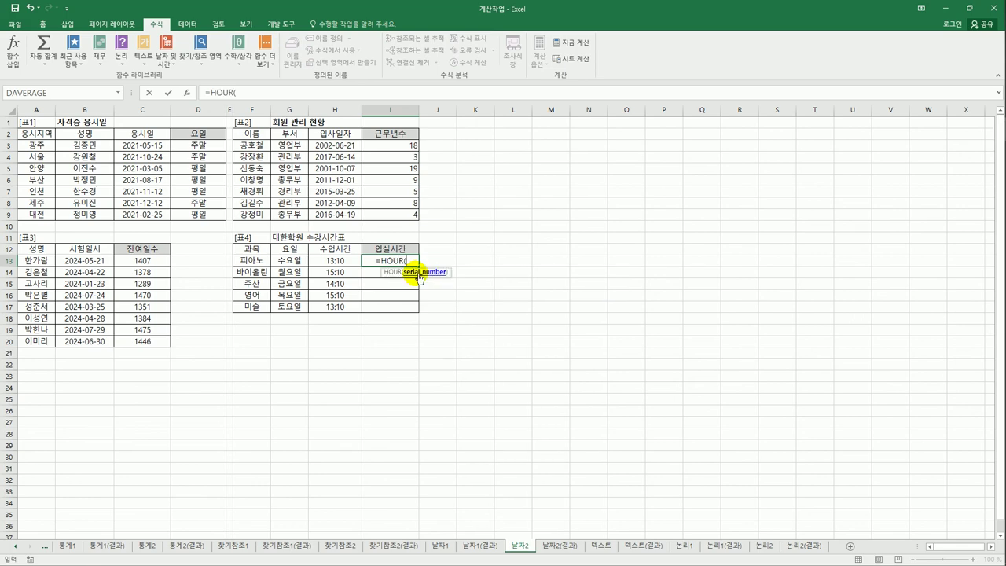
pyautogui.click(342, 264)
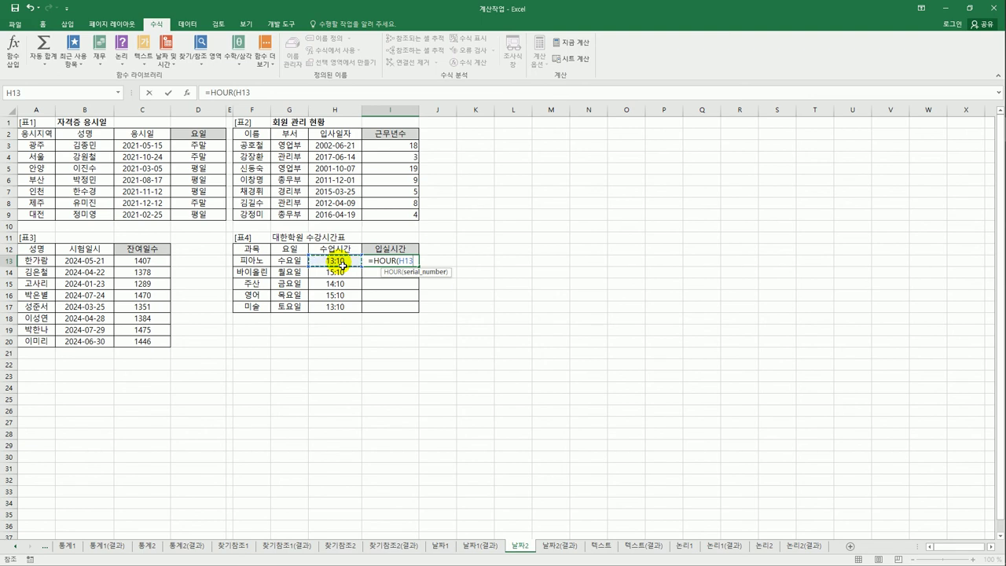
pyautogui.write(')&')
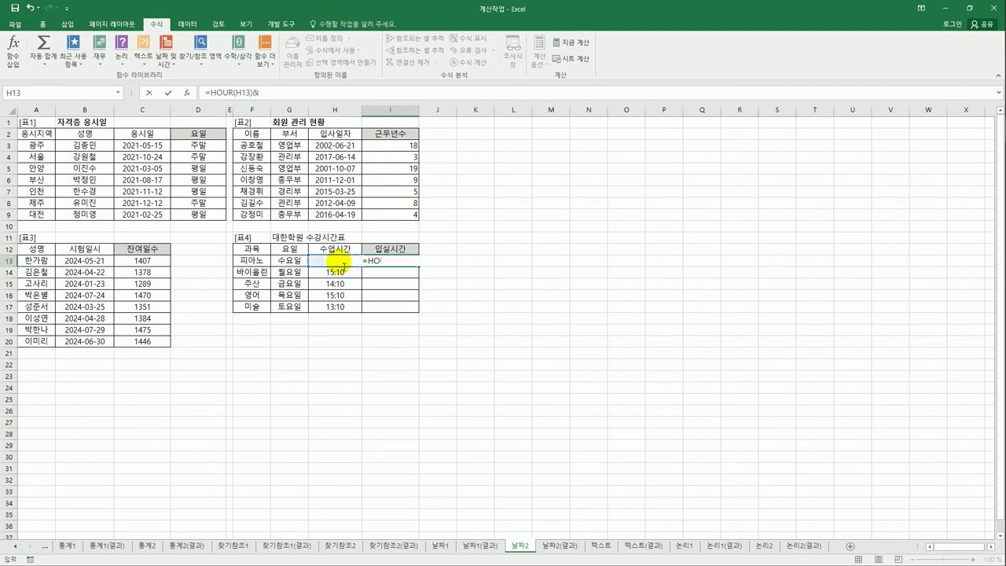
pyautogui.write('"시"')
pyautogui.press('Return')
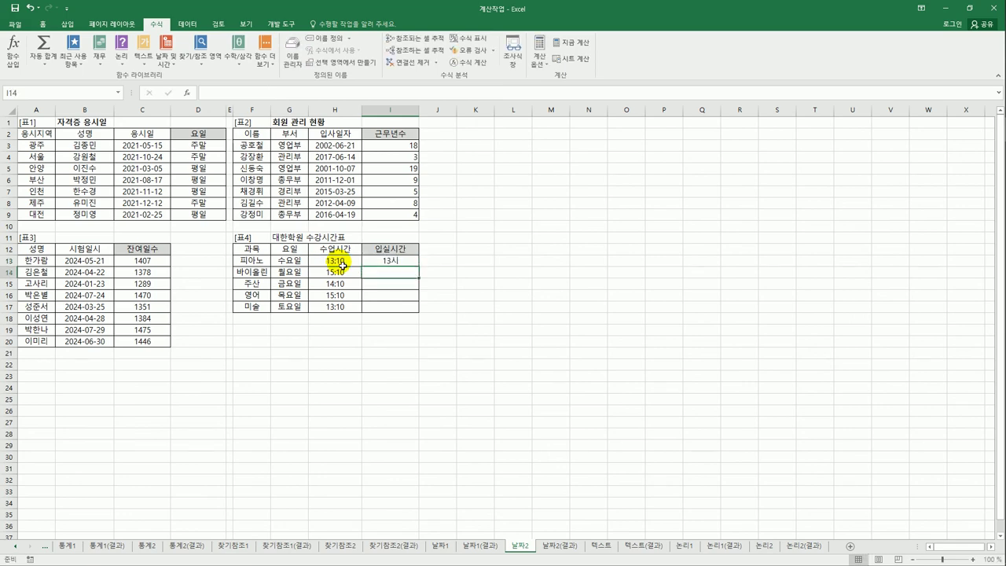
# Fill the I13 formula down through I17 and check the filled 입실시간 cells in [표4].
pyautogui.click(392, 260)
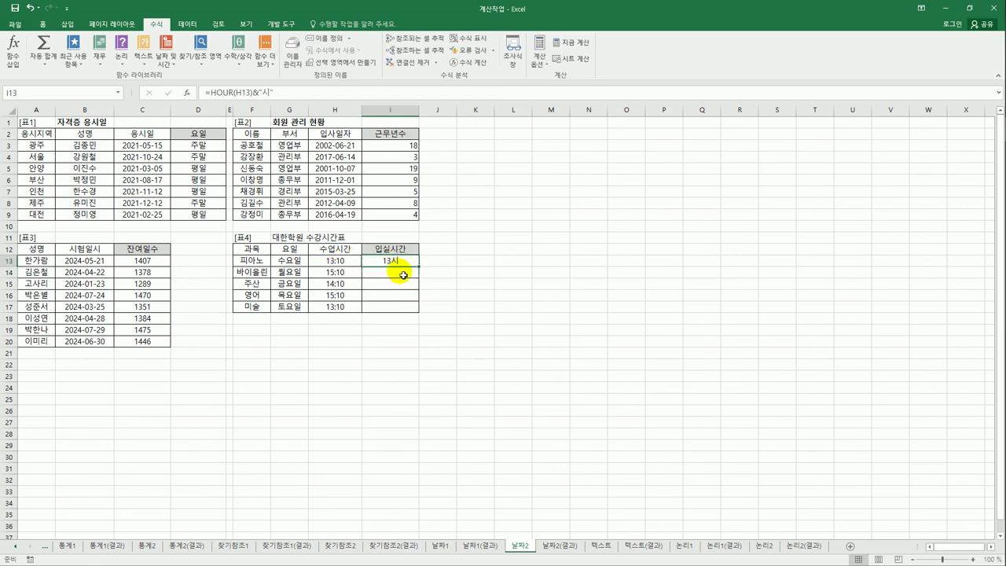
pyautogui.moveTo(419, 267); pyautogui.dragTo(419, 311)
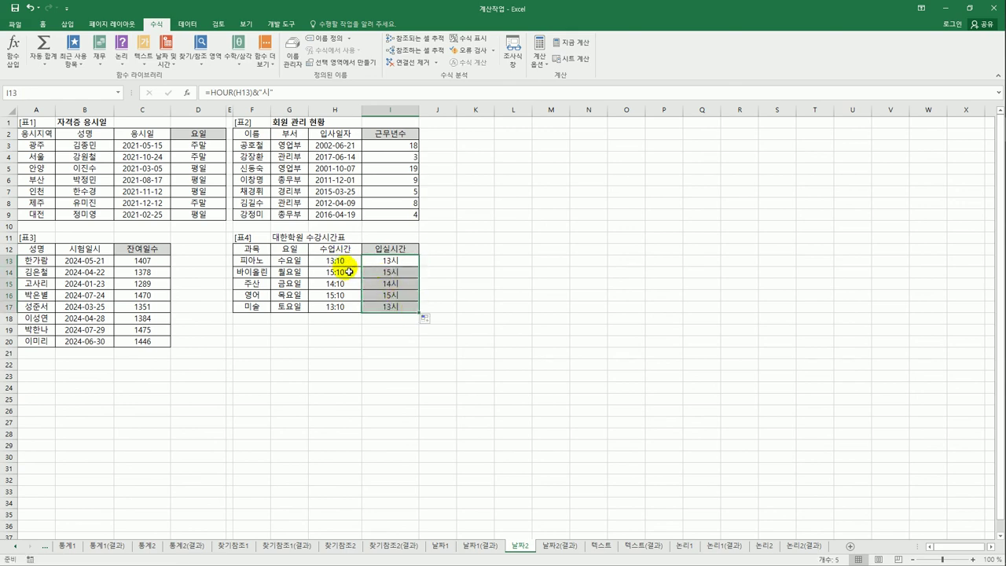
pyautogui.moveTo(391, 262); pyautogui.dragTo(392, 311)
pyautogui.click(390, 308)
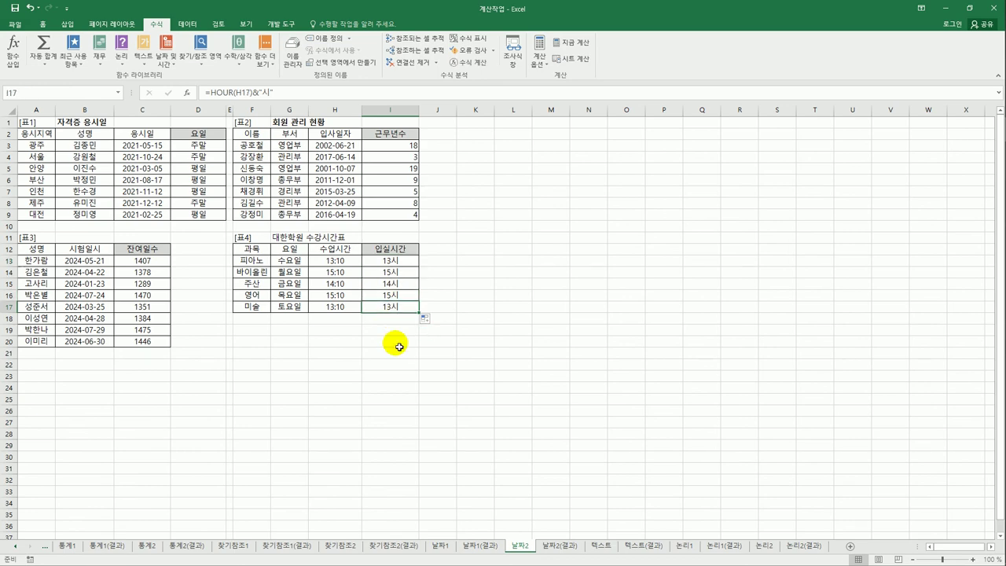
# Compare the 날짜2 sheet with the 날짜2(결과) answer sheet, including the 입실시간 formula in I17.
pyautogui.click(554, 547)
pyautogui.click(522, 548)
pyautogui.click(556, 548)
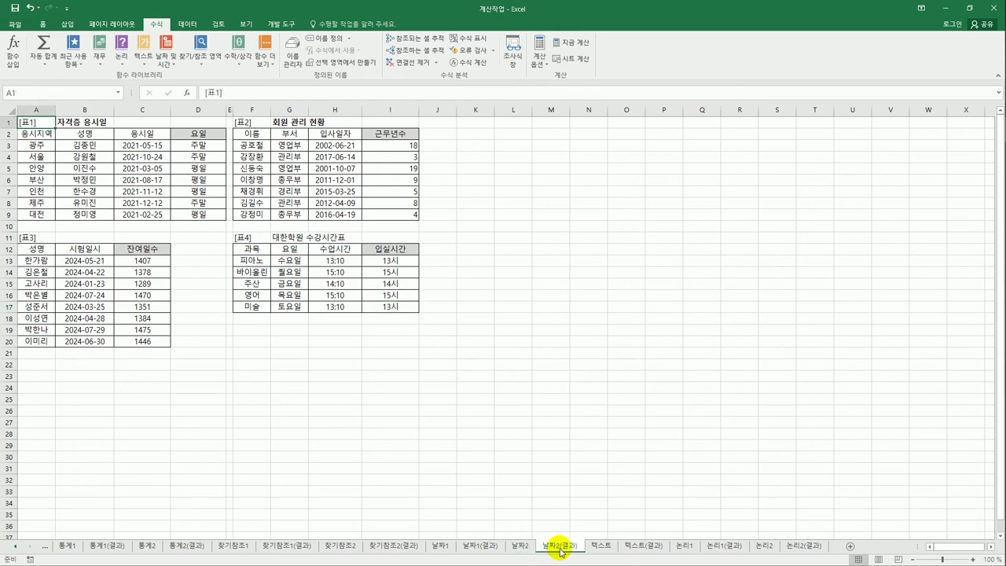
pyautogui.click(525, 550)
pyautogui.click(549, 547)
pyautogui.click(395, 307)
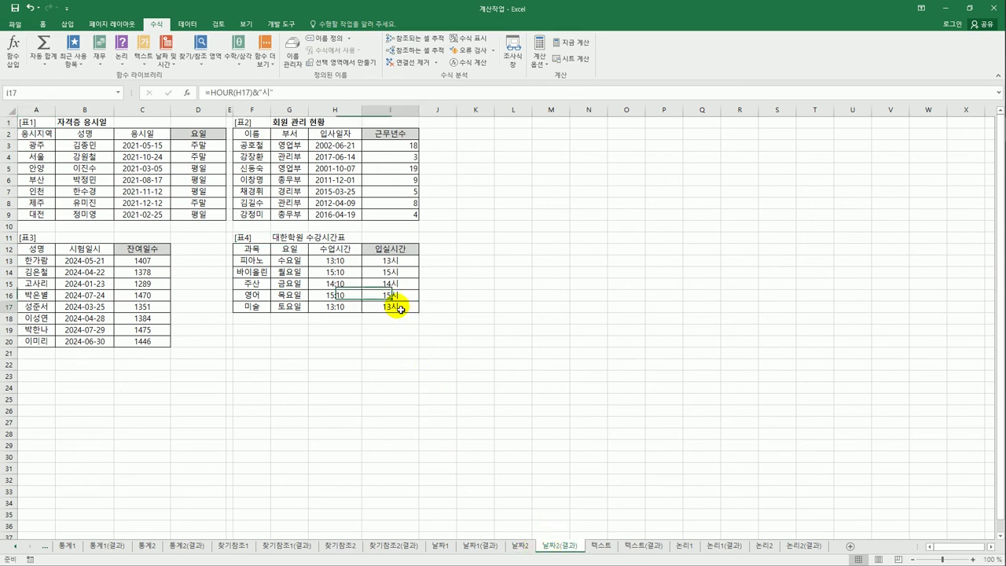